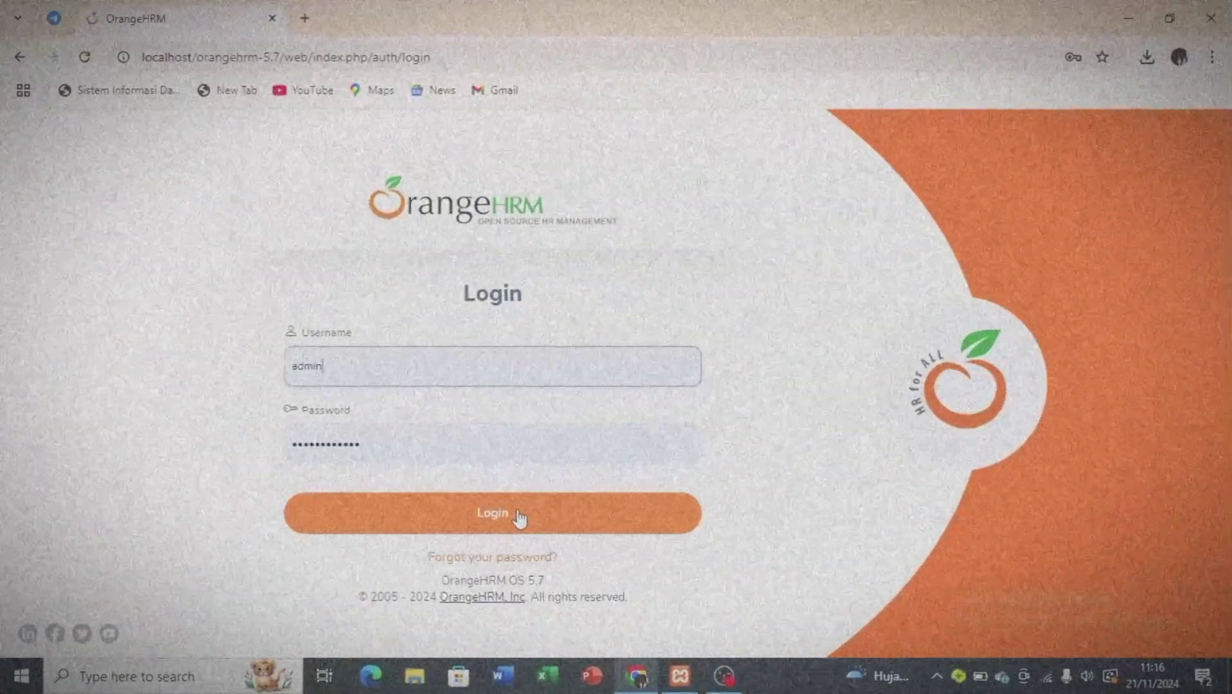
# Log in to OrangeHRM with the administrator credentials.
pyautogui.click(519, 514)
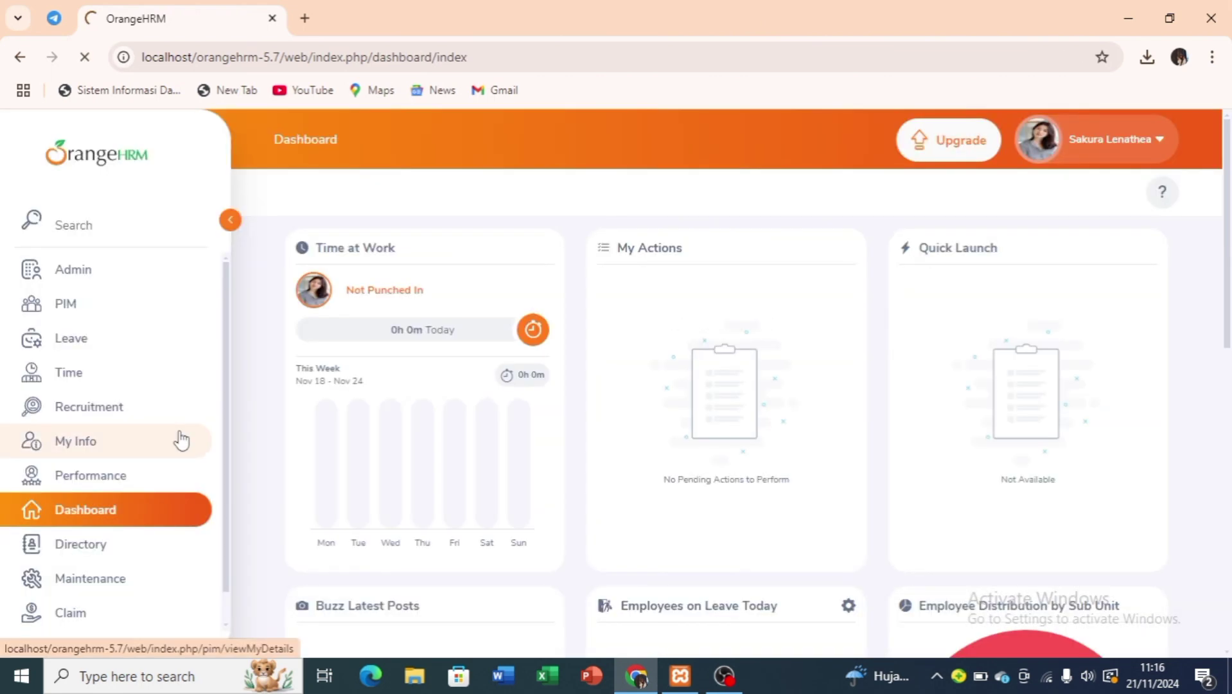
# Upload the photo from Downloads as my new profile picture in My Info and save it.
pyautogui.click(181, 438)
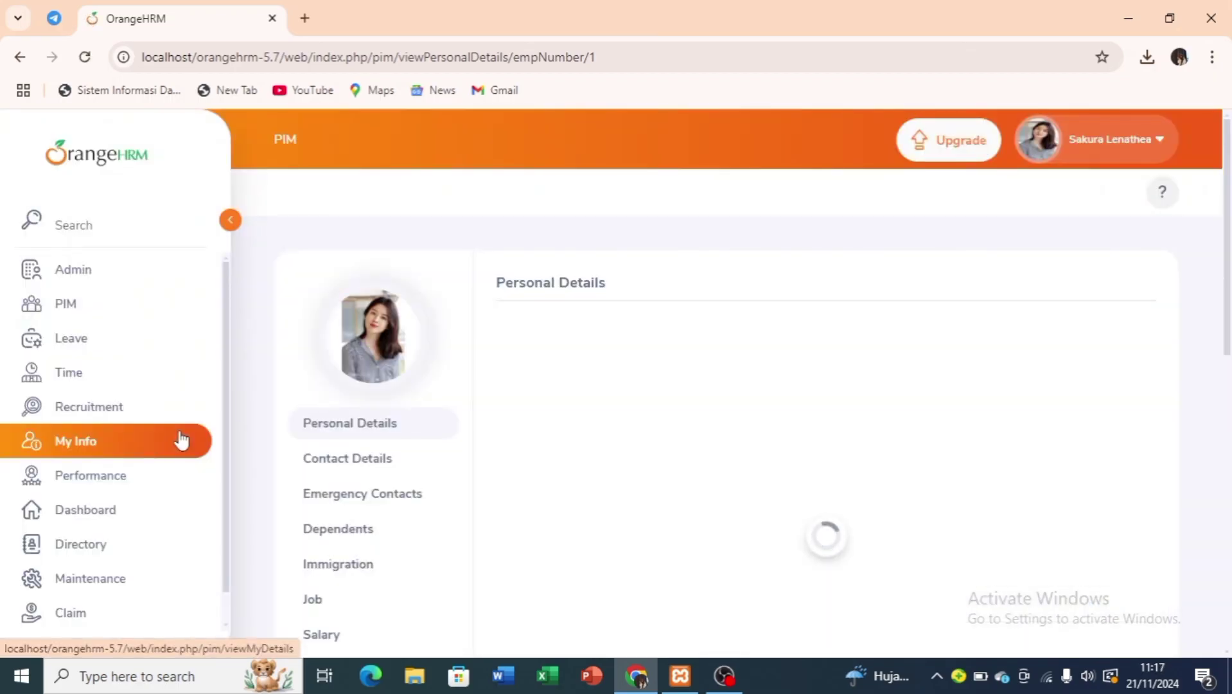
pyautogui.click(399, 378)
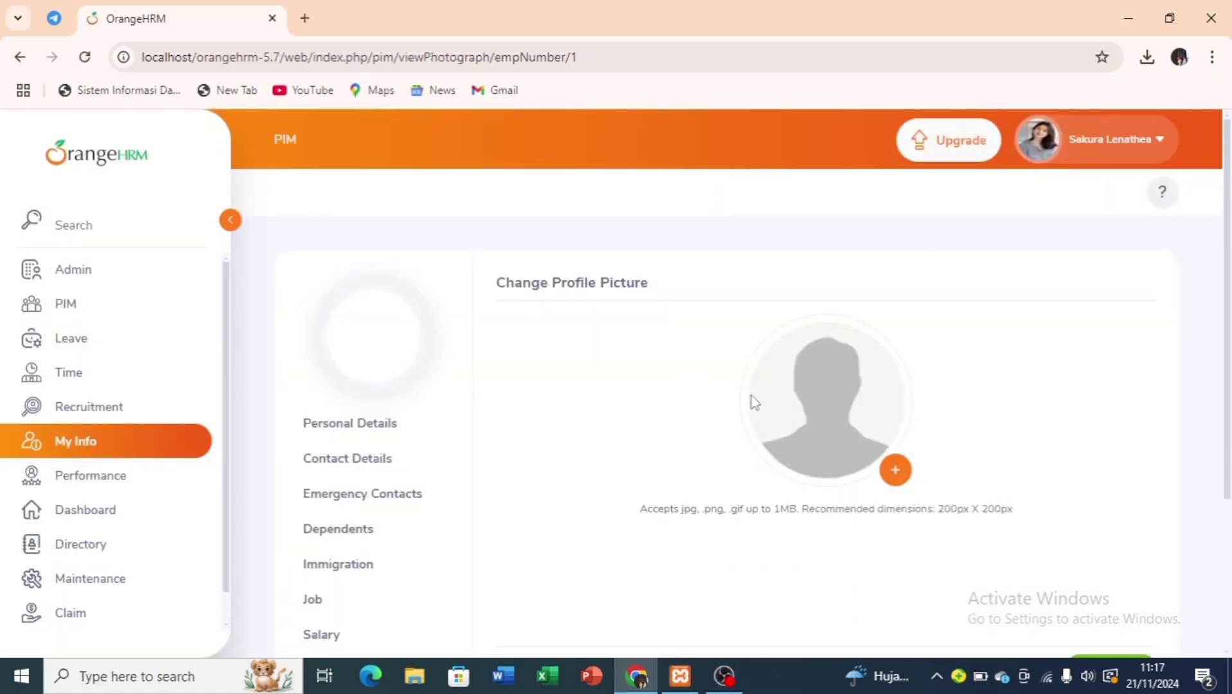
pyautogui.click(897, 470)
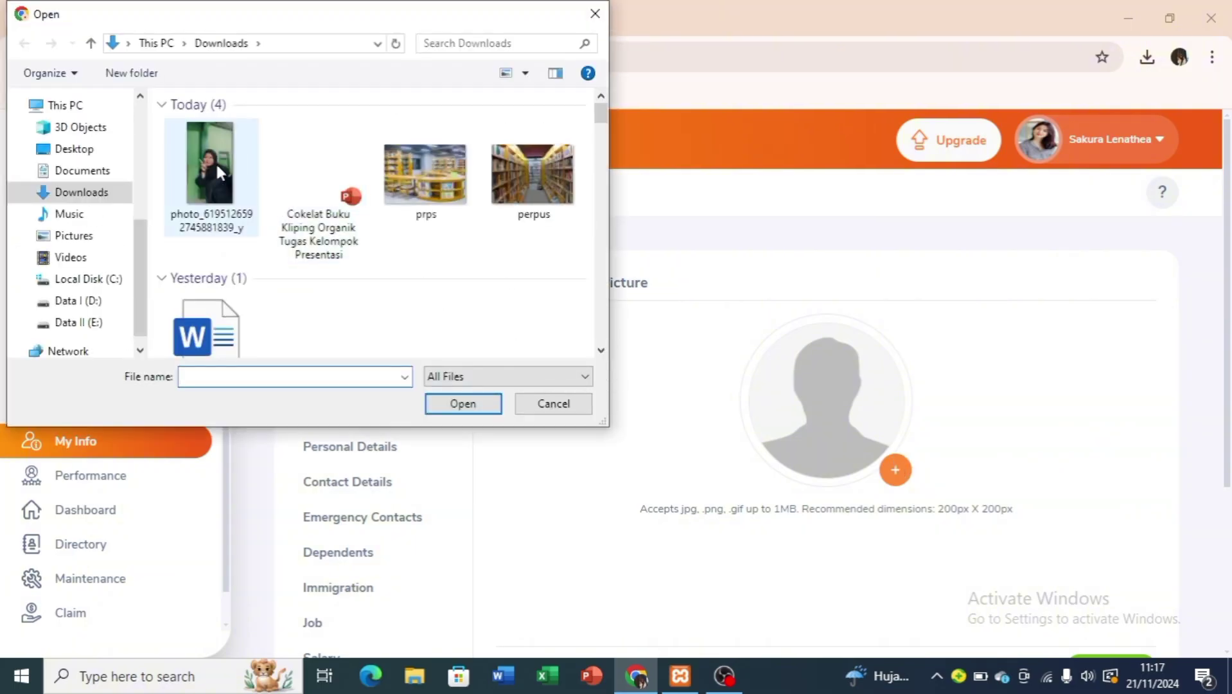
pyautogui.click(216, 162)
pyautogui.click(483, 405)
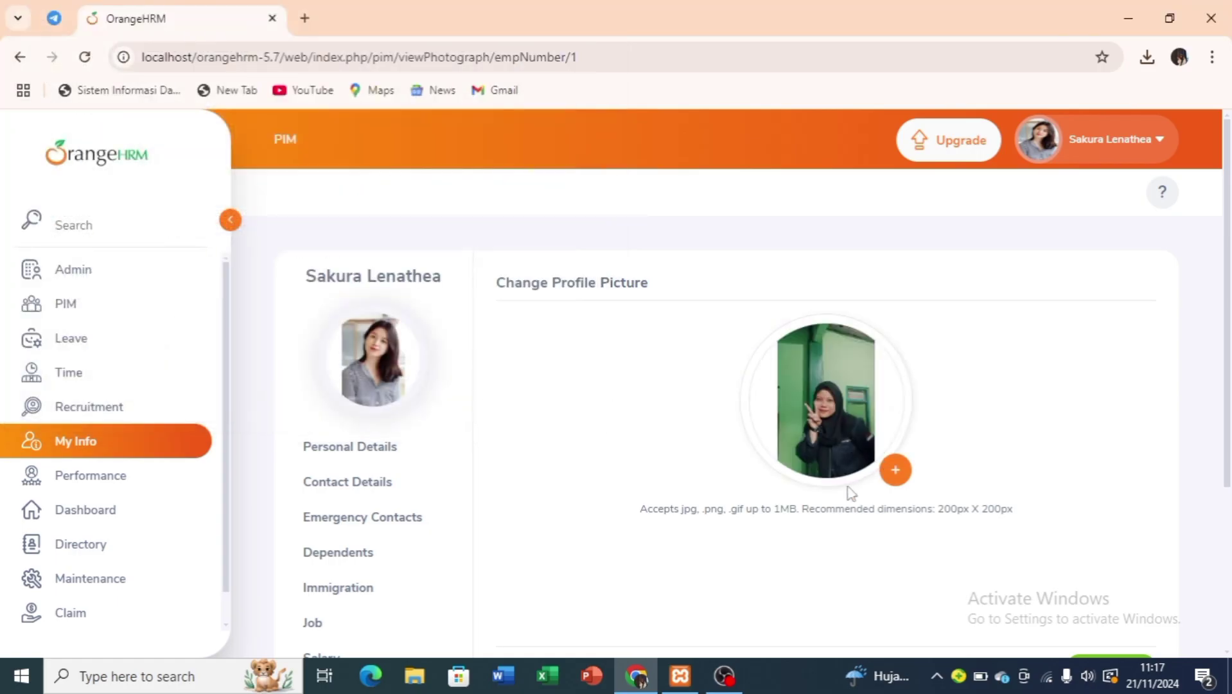
pyautogui.scroll(-3, 960, 567)
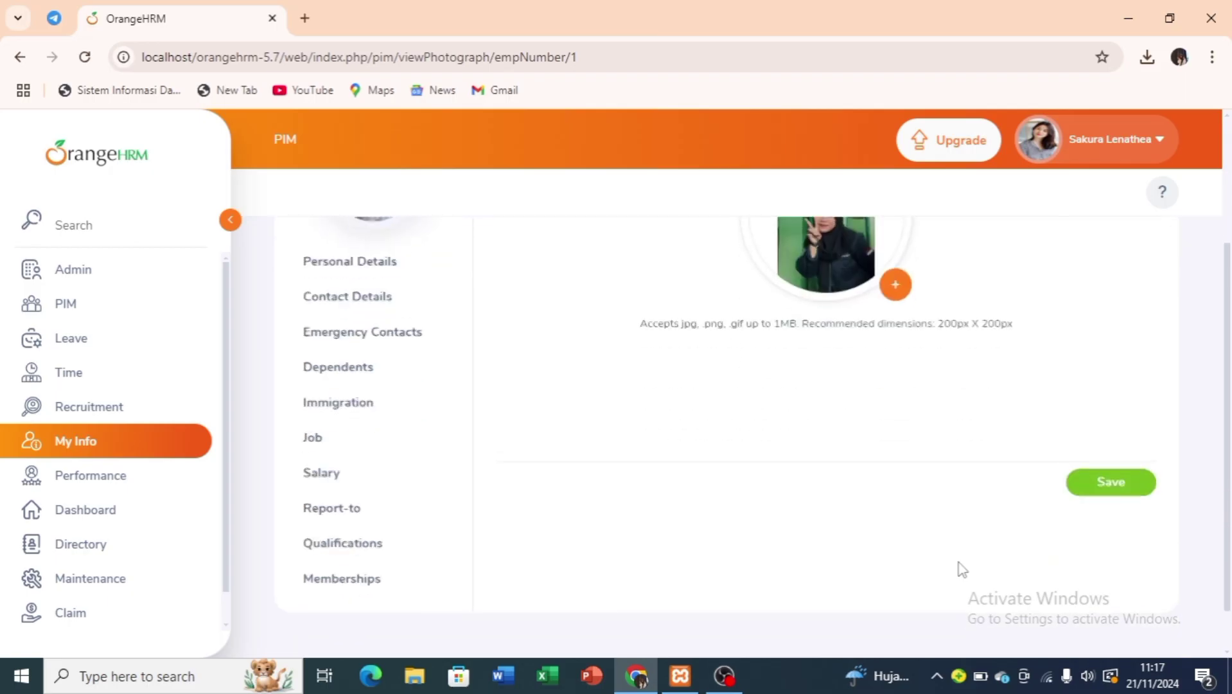
pyautogui.click(1099, 476)
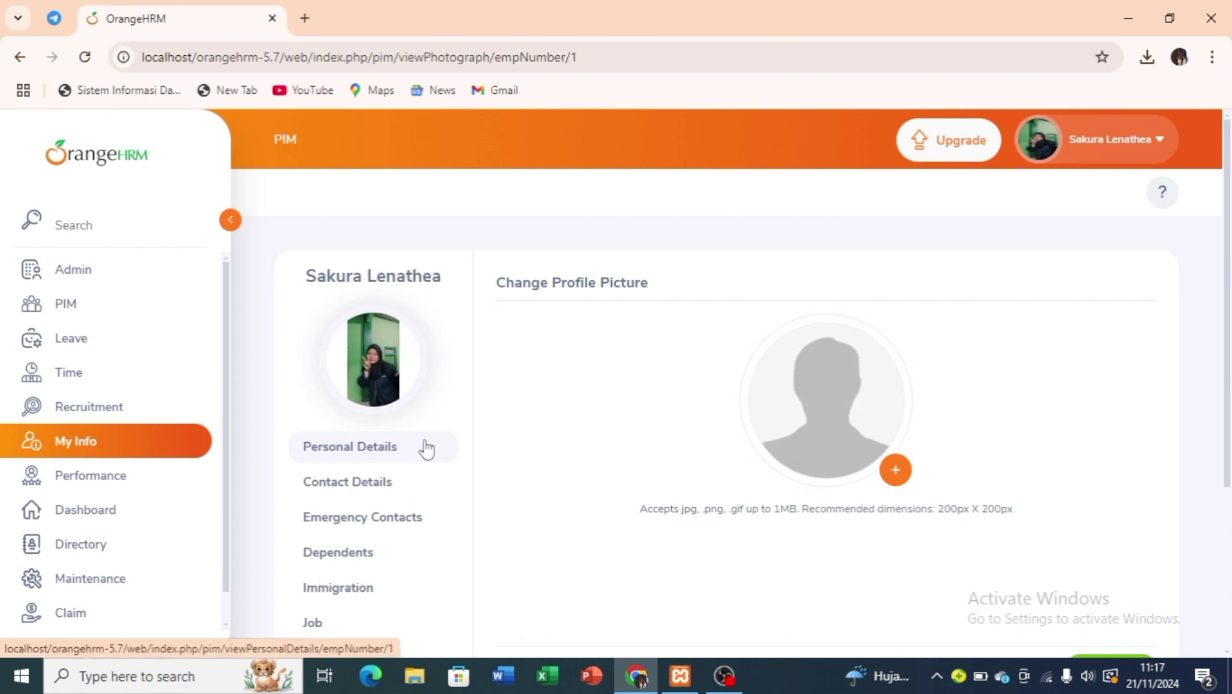
# Replace the first, middle and last names in my Personal Details with the new names.
pyautogui.click(428, 448)
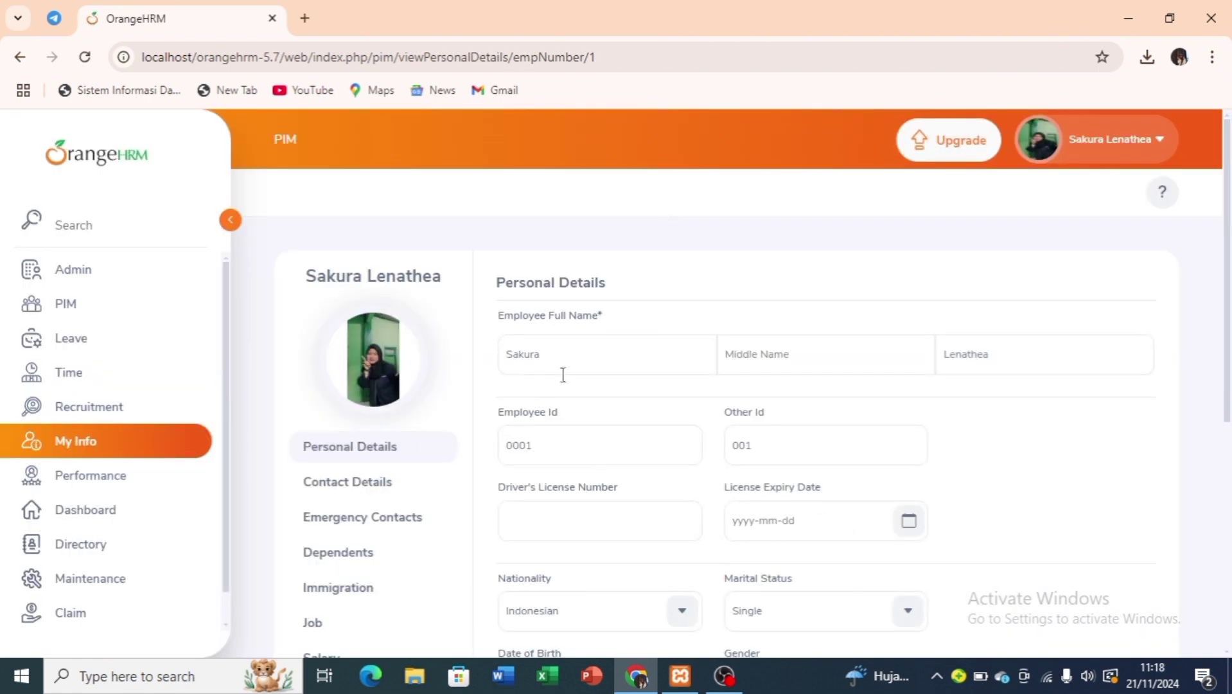
pyautogui.click(568, 362)
pyautogui.hotkey('ctrl', 'a')
pyautogui.press('BackSpace')
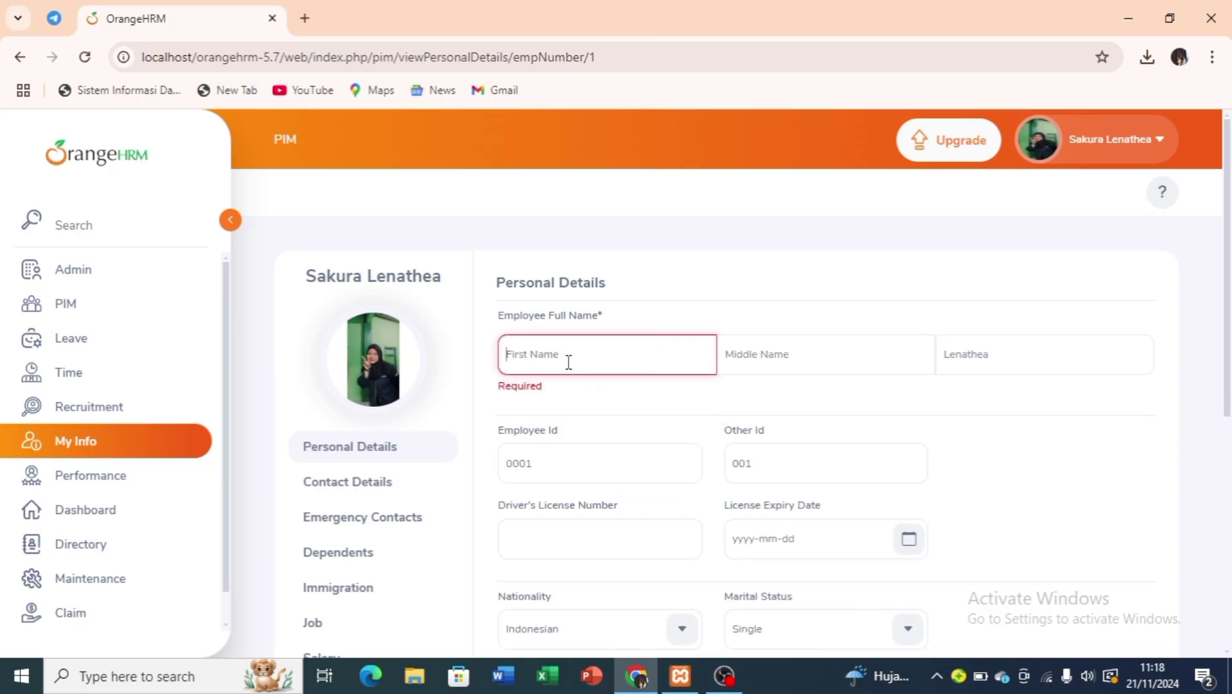
pyautogui.write('Asna')
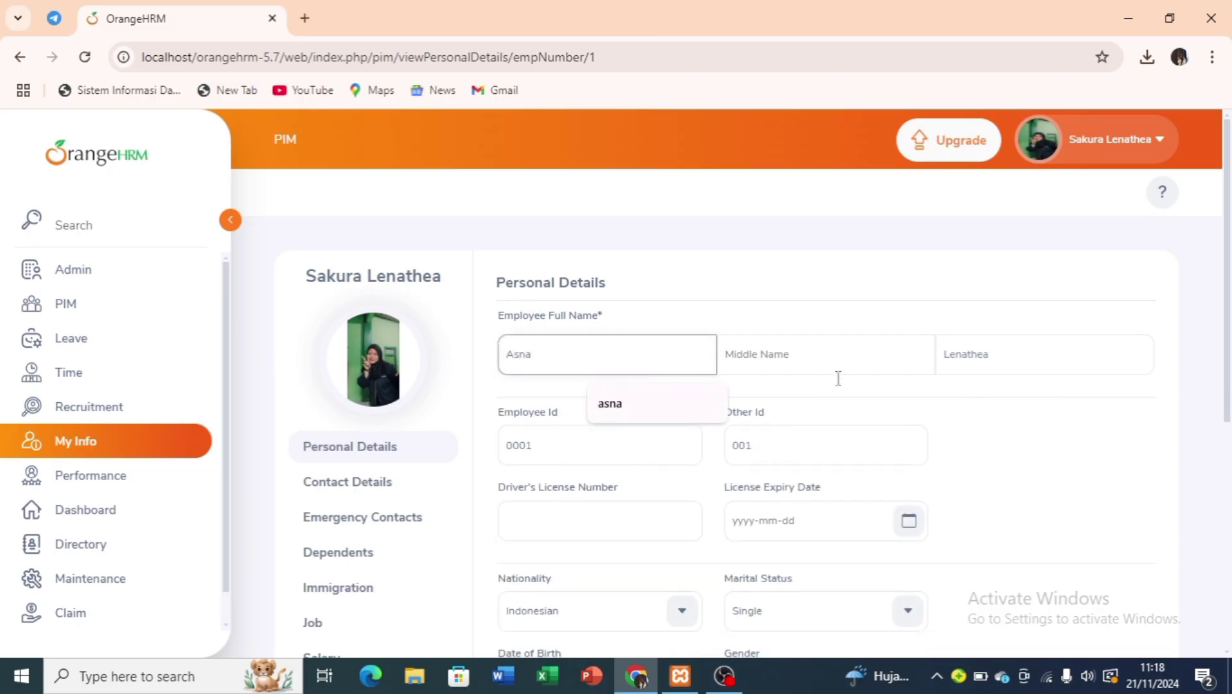
pyautogui.click(844, 362)
pyautogui.write('Nis')
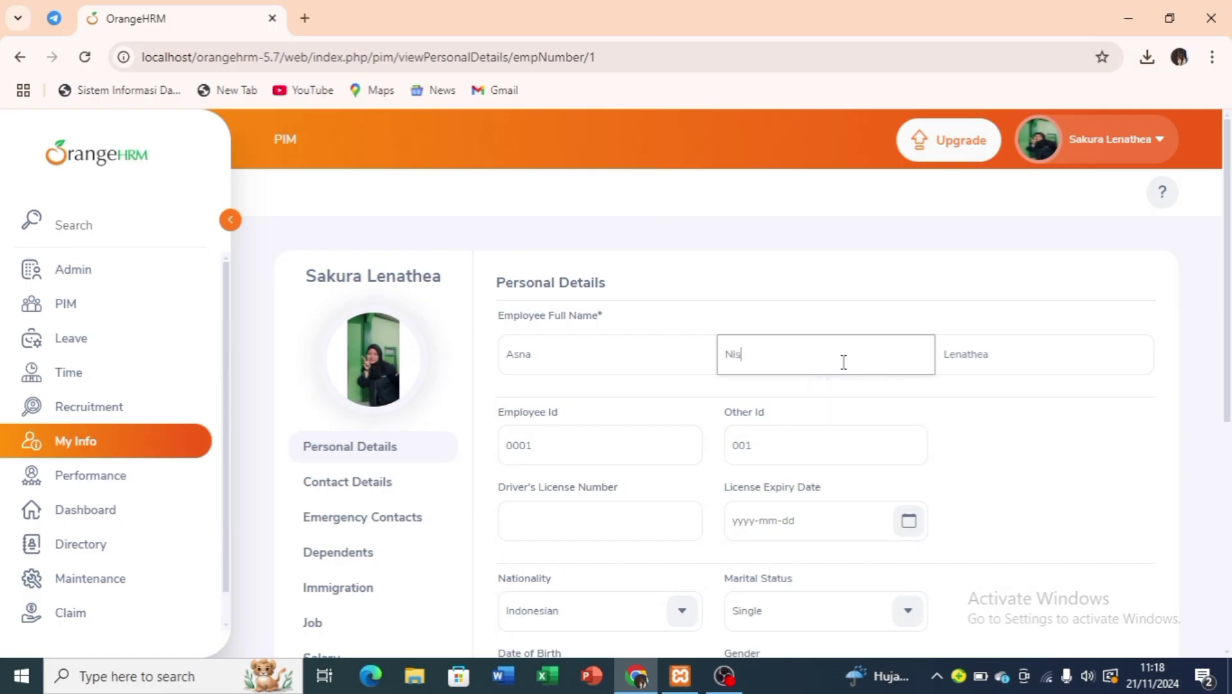
pyautogui.write('watul ')
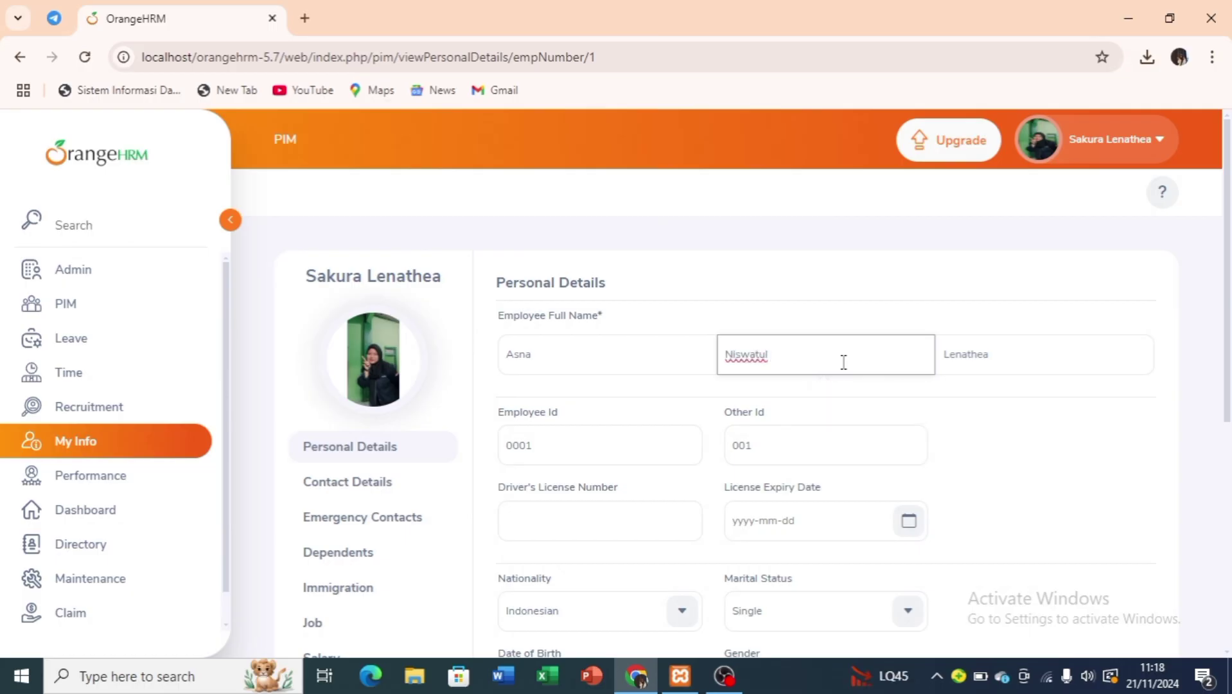
pyautogui.write('Baroro')
pyautogui.press('BackSpace')
pyautogui.press('BackSpace')
pyautogui.press('BackSpace')
pyautogui.press('BackSpace')
pyautogui.press('BackSpace')
pyautogui.press('BackSpace')
pyautogui.click(1004, 352)
pyautogui.press('BackSpace')
pyautogui.press('BackSpace')
pyautogui.press('BackSpace')
pyautogui.press('BackSpace')
pyautogui.press('BackSpace')
pyautogui.press('BackSpace')
pyautogui.press('BackSpace')
pyautogui.press('BackSpace')
pyautogui.write('Baroroh')
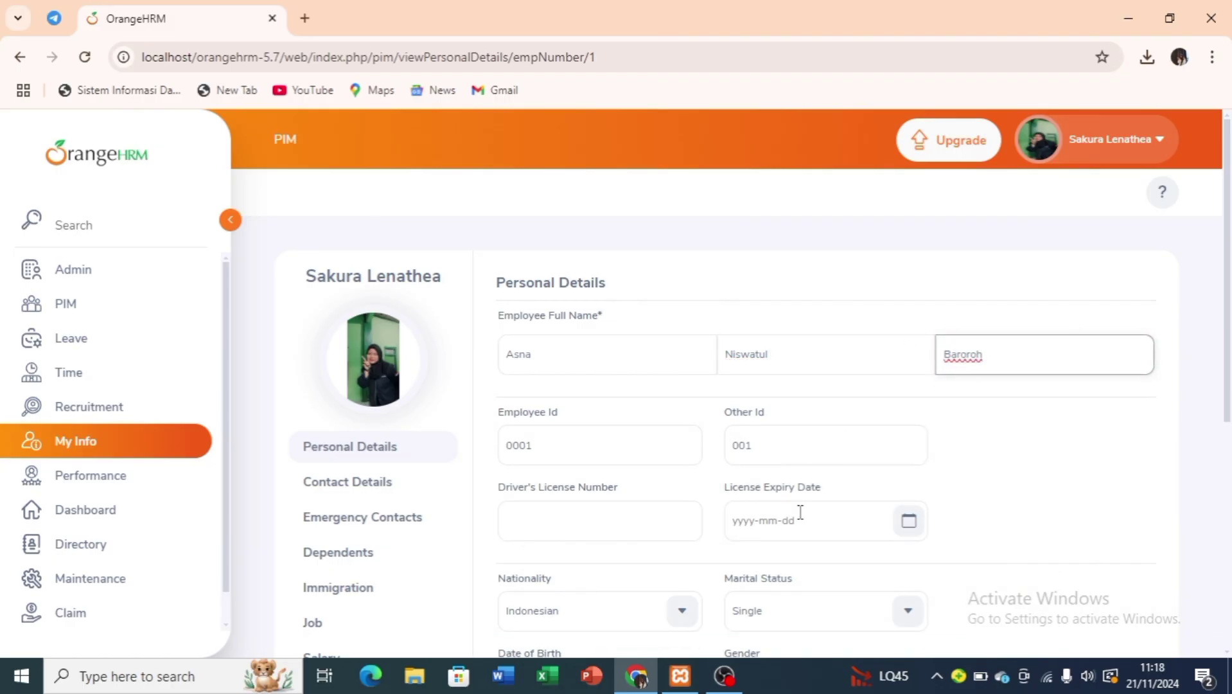
# Save the updated personal details and go to Contact Details.
pyautogui.scroll(-3, 797, 511)
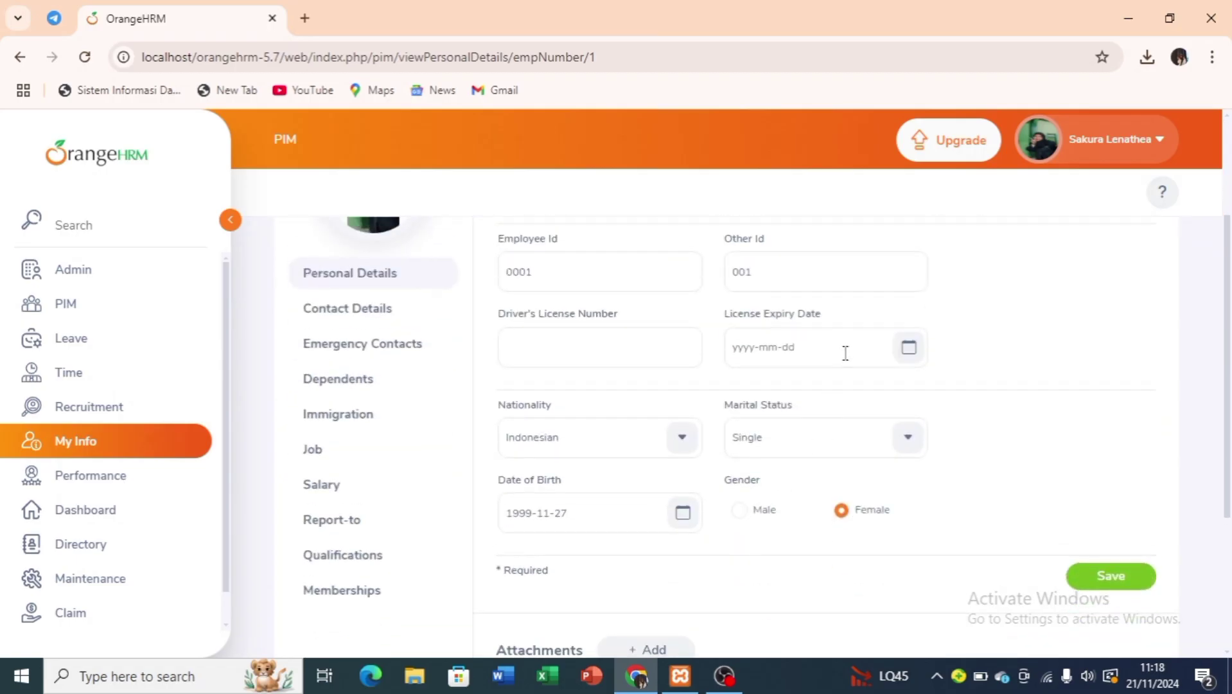
pyautogui.click(846, 353)
pyautogui.click(1024, 345)
pyautogui.scroll(-2, 663, 514)
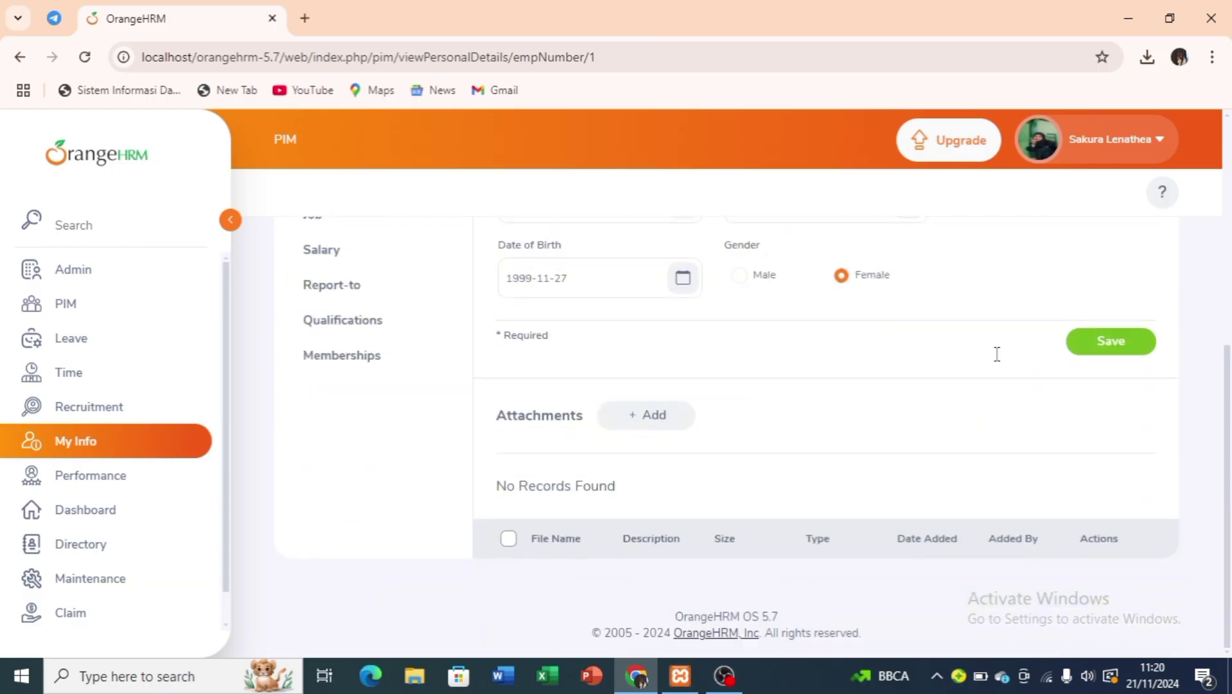
pyautogui.click(1141, 348)
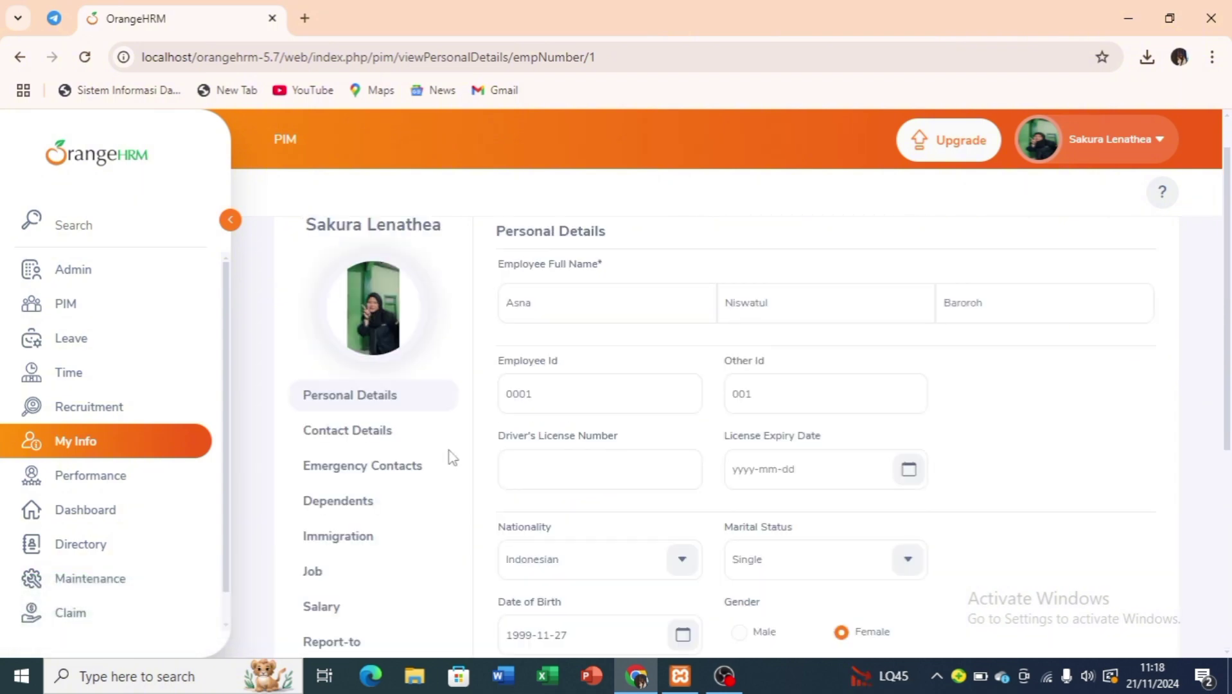
pyautogui.click(438, 443)
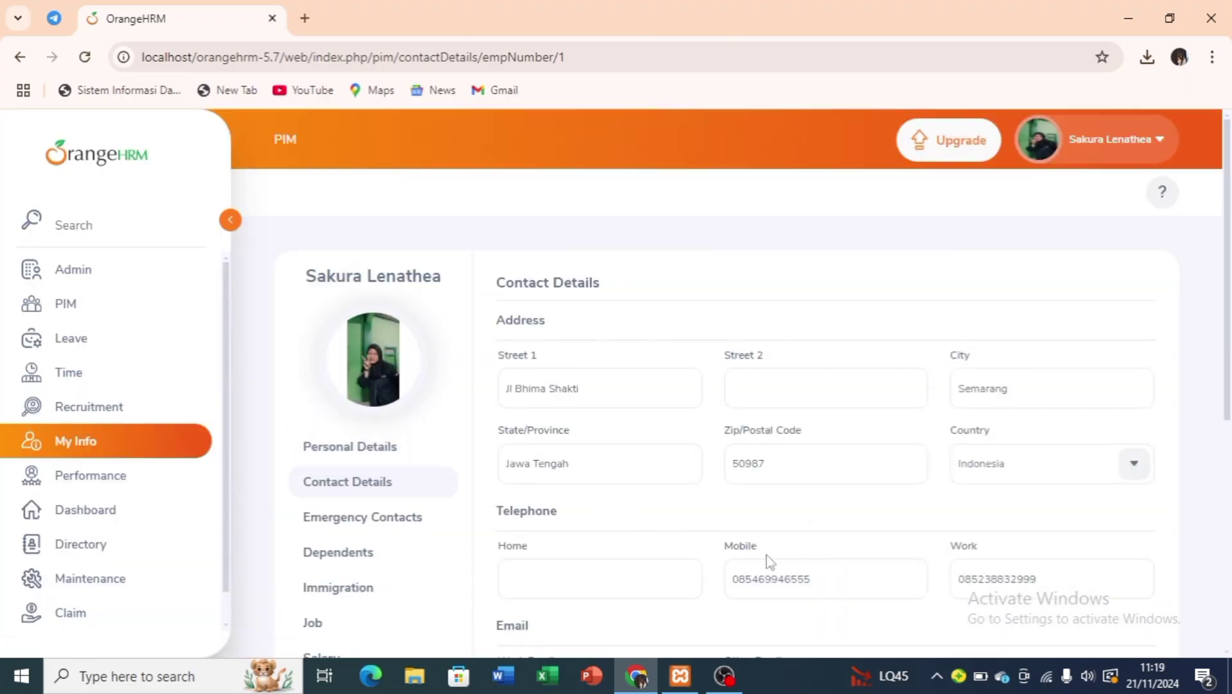
# Replace the Work Email and Other Email with the new Gmail addresses and save.
pyautogui.scroll(-2, 803, 554)
pyautogui.click(656, 541)
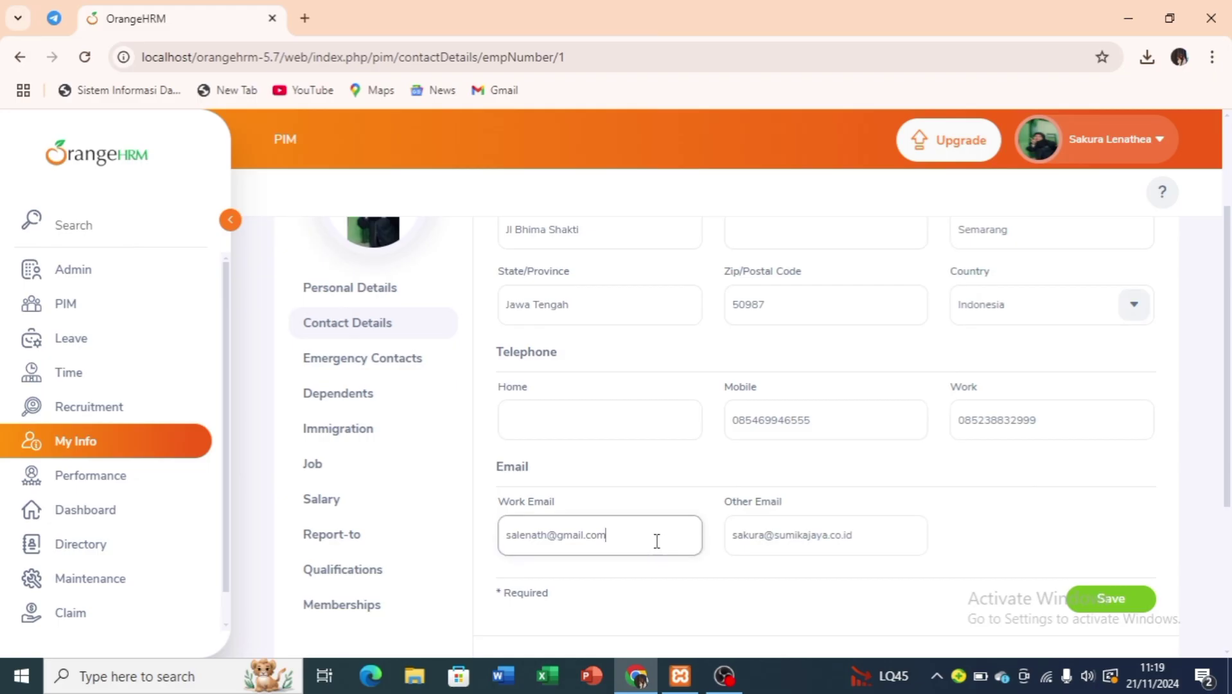
pyautogui.hotkey('ctrl', 'a')
pyautogui.press('BackSpace')
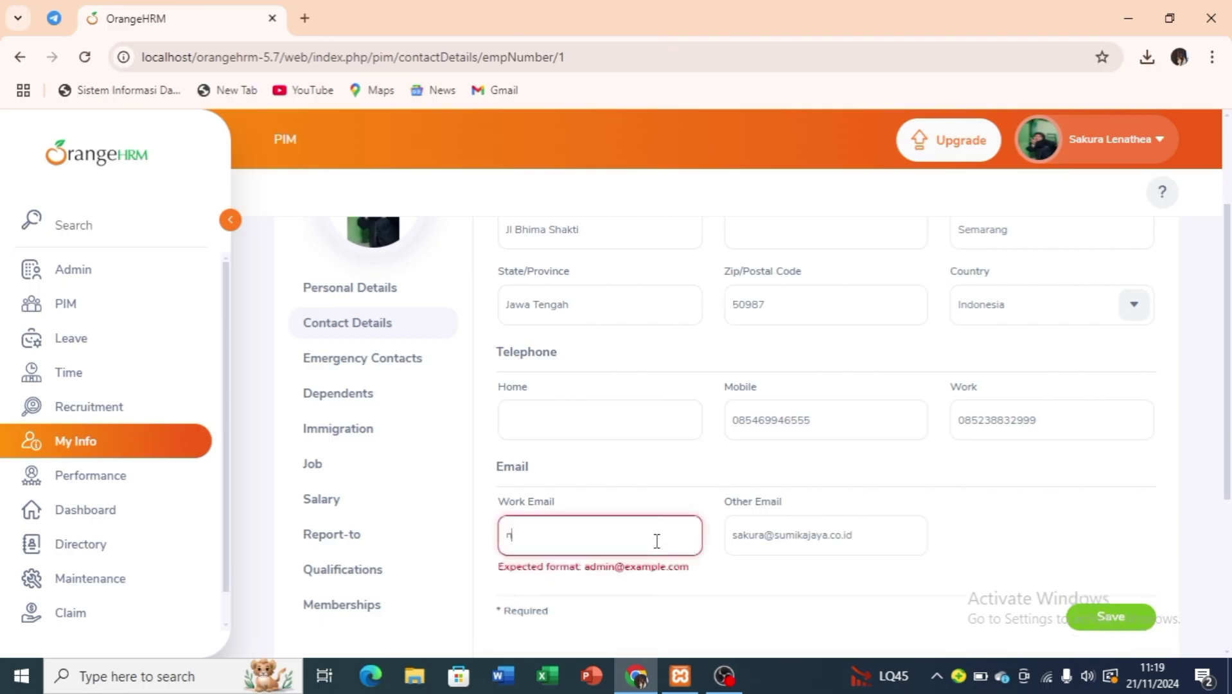
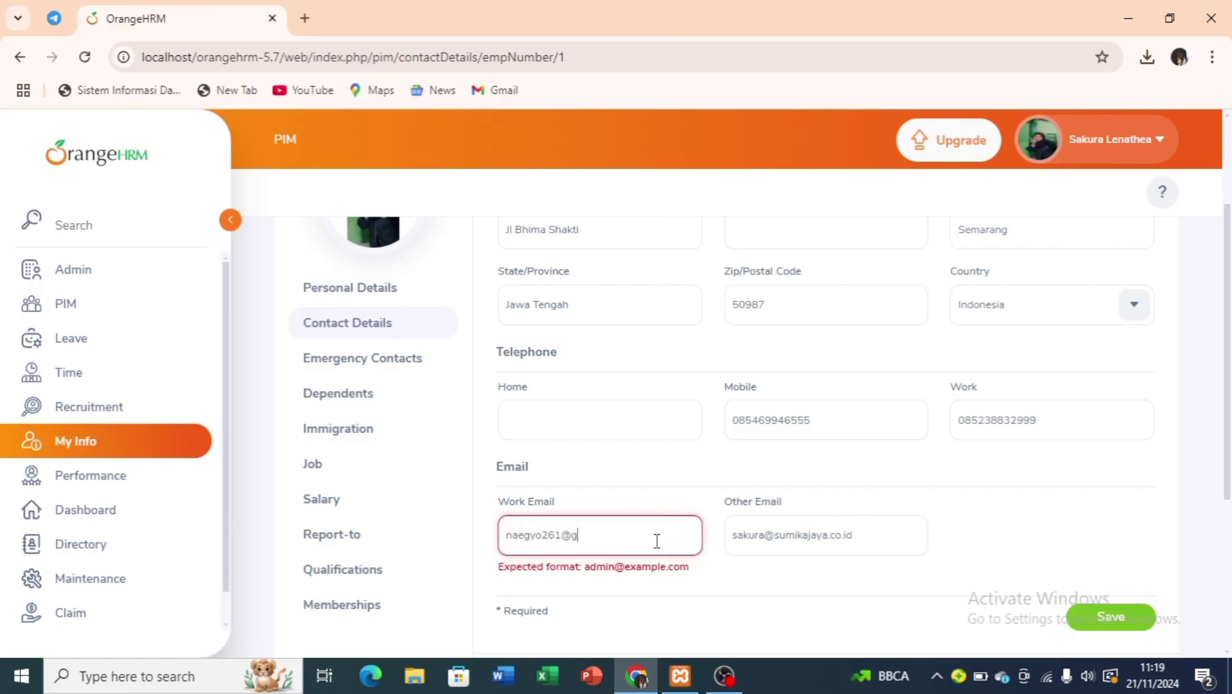
pyautogui.click(860, 535)
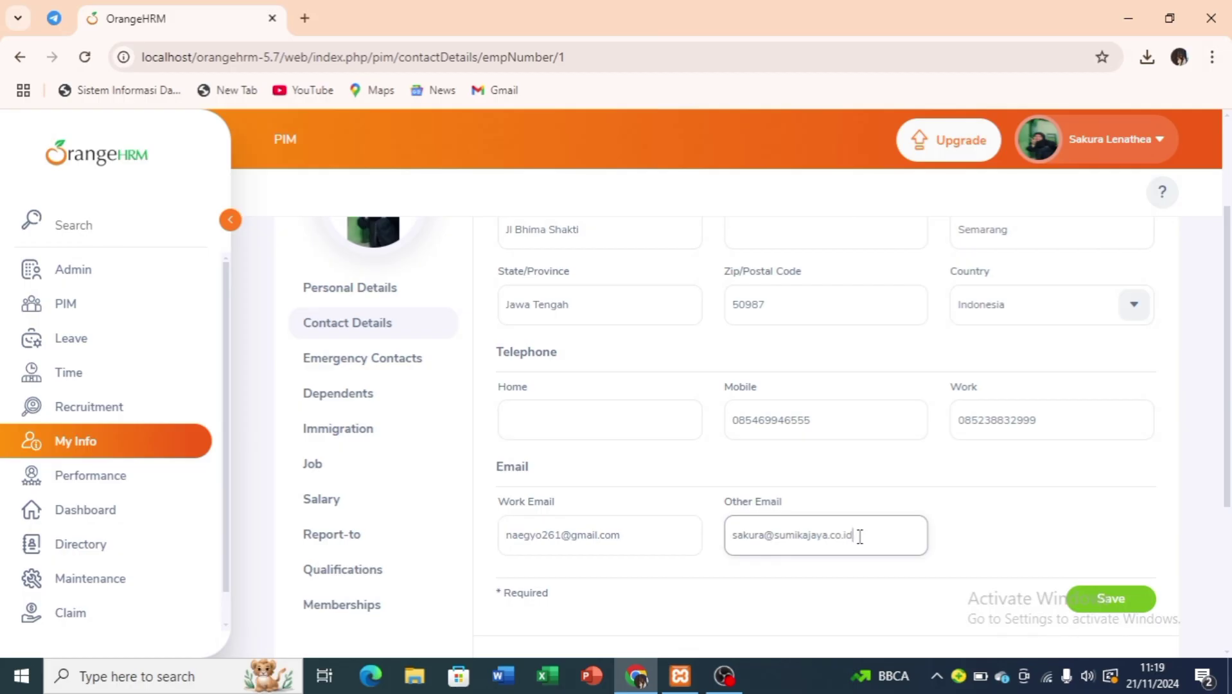
pyautogui.press('BackSpace')
pyautogui.press('BackSpace')
pyautogui.press('BackSpace')
pyautogui.press('BackSpace')
pyautogui.press('BackSpace')
pyautogui.press('BackSpace')
pyautogui.press('BackSpace')
pyautogui.press('BackSpace')
pyautogui.press('BackSpace')
pyautogui.press('BackSpace')
pyautogui.press('BackSpace')
pyautogui.press('BackSpace')
pyautogui.press('BackSpace')
pyautogui.press('BackSpace')
pyautogui.press('BackSpace')
pyautogui.press('BackSpace')
pyautogui.press('BackSpace')
pyautogui.press('BackSpace')
pyautogui.press('BackSpace')
pyautogui.press('BackSpace')
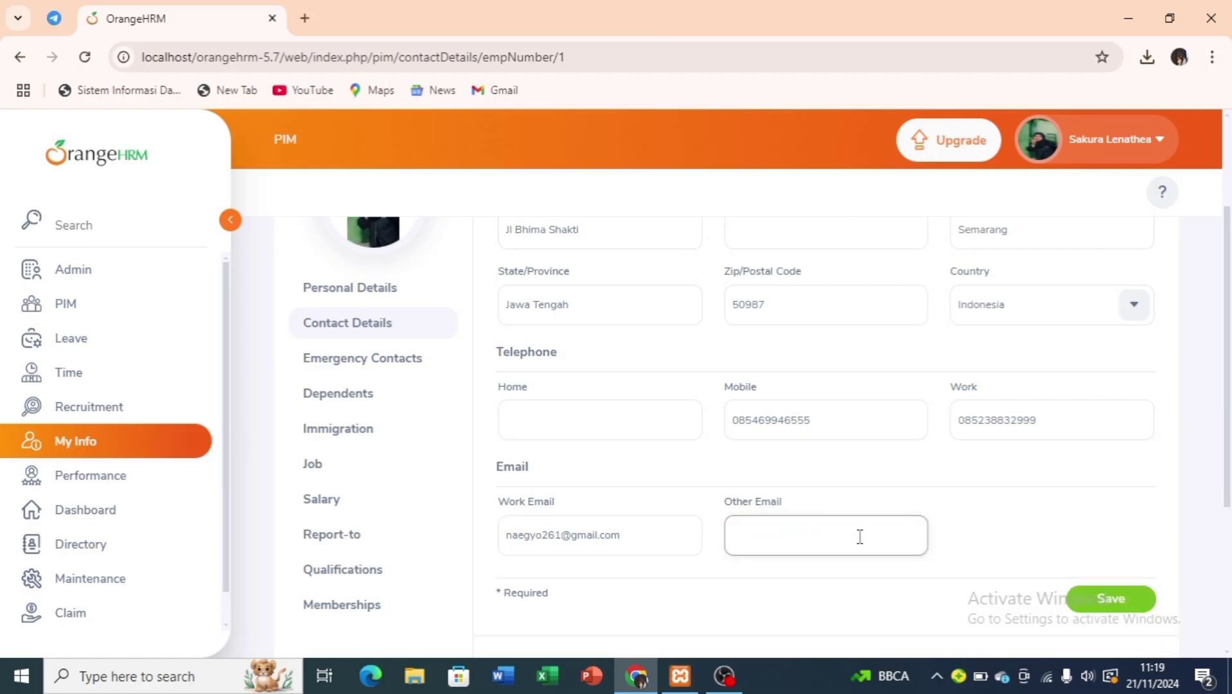
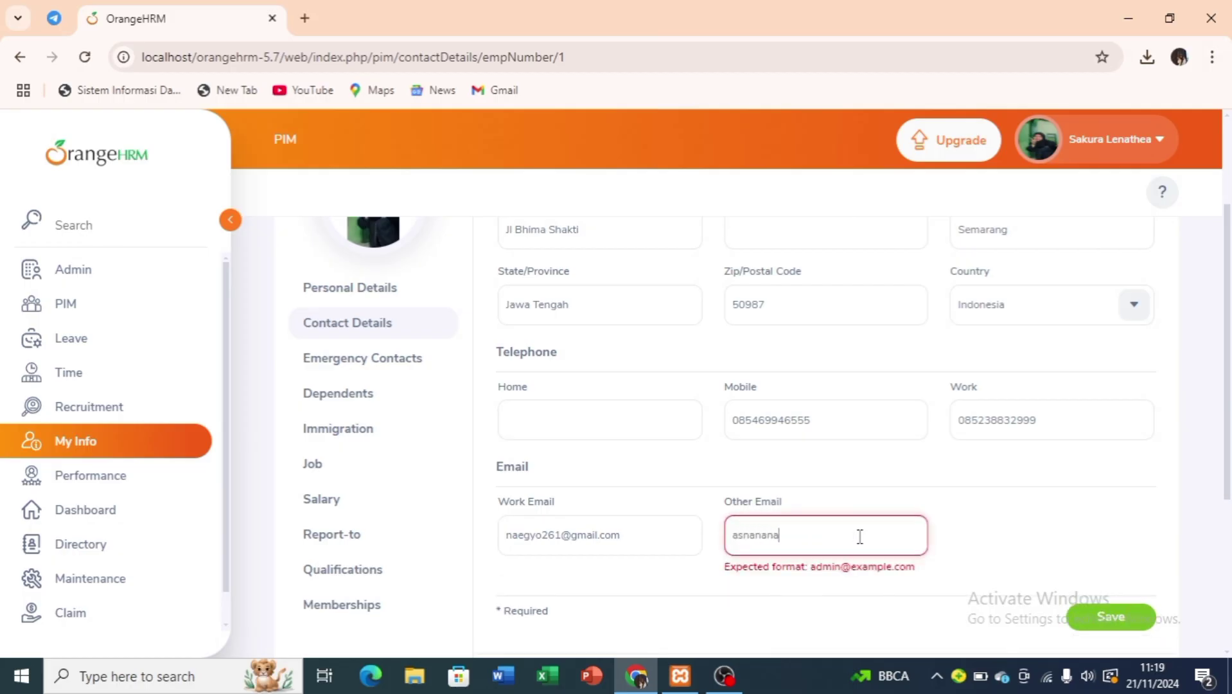
pyautogui.click(1136, 607)
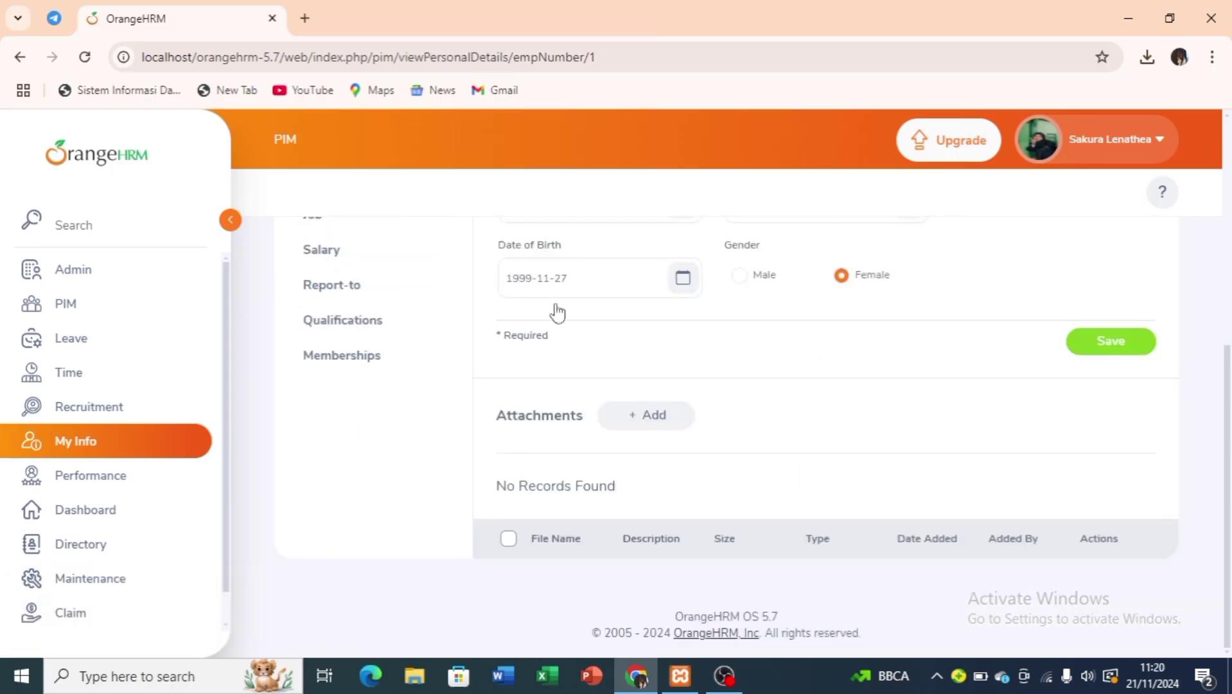
# Review the PIM Employee List, then open the Add Employee form.
pyautogui.click(162, 324)
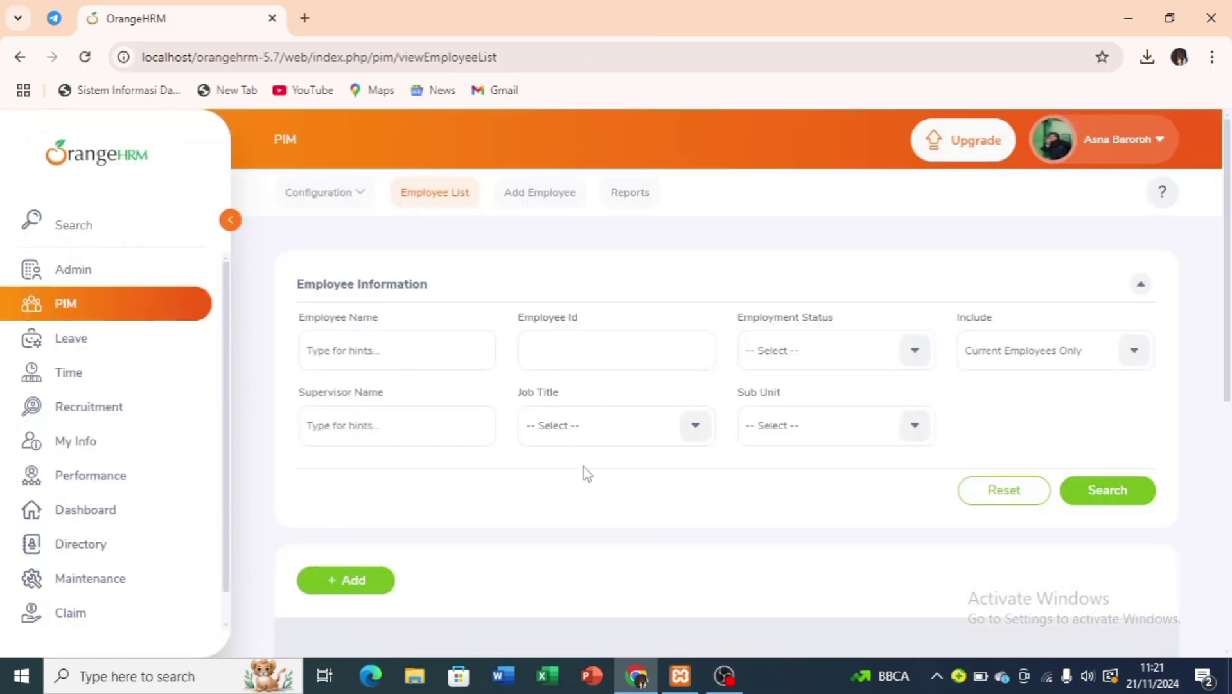
pyautogui.scroll(-4, 698, 531)
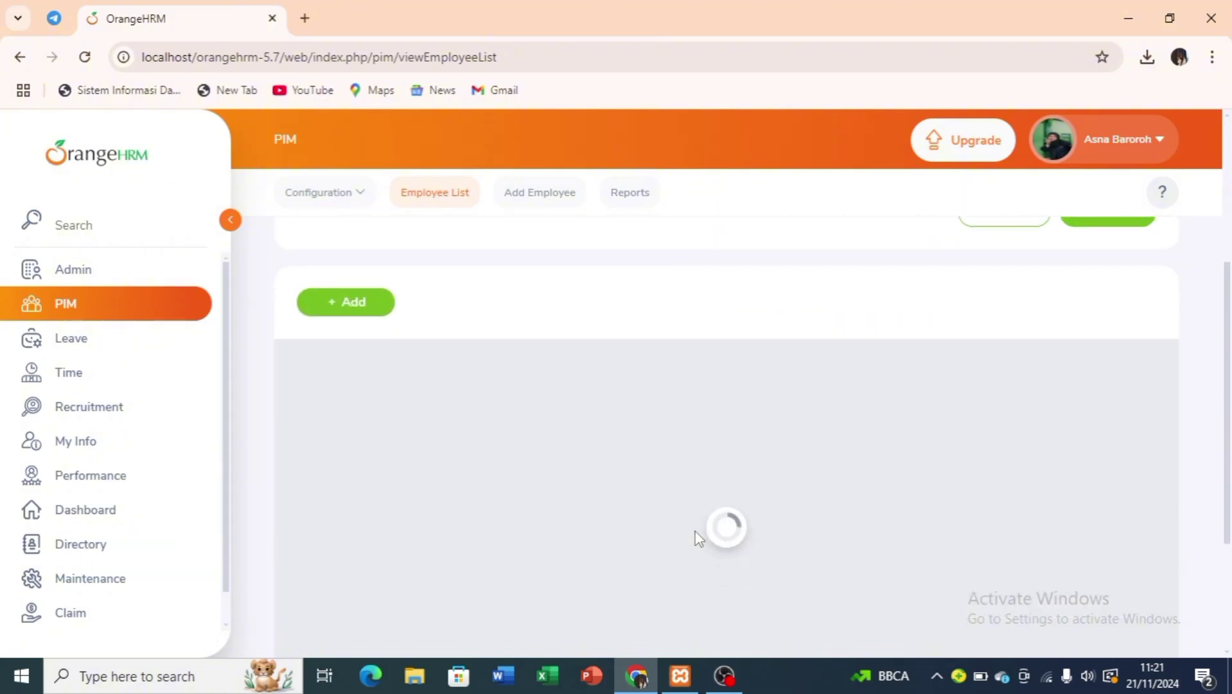
pyautogui.scroll(2, 699, 539)
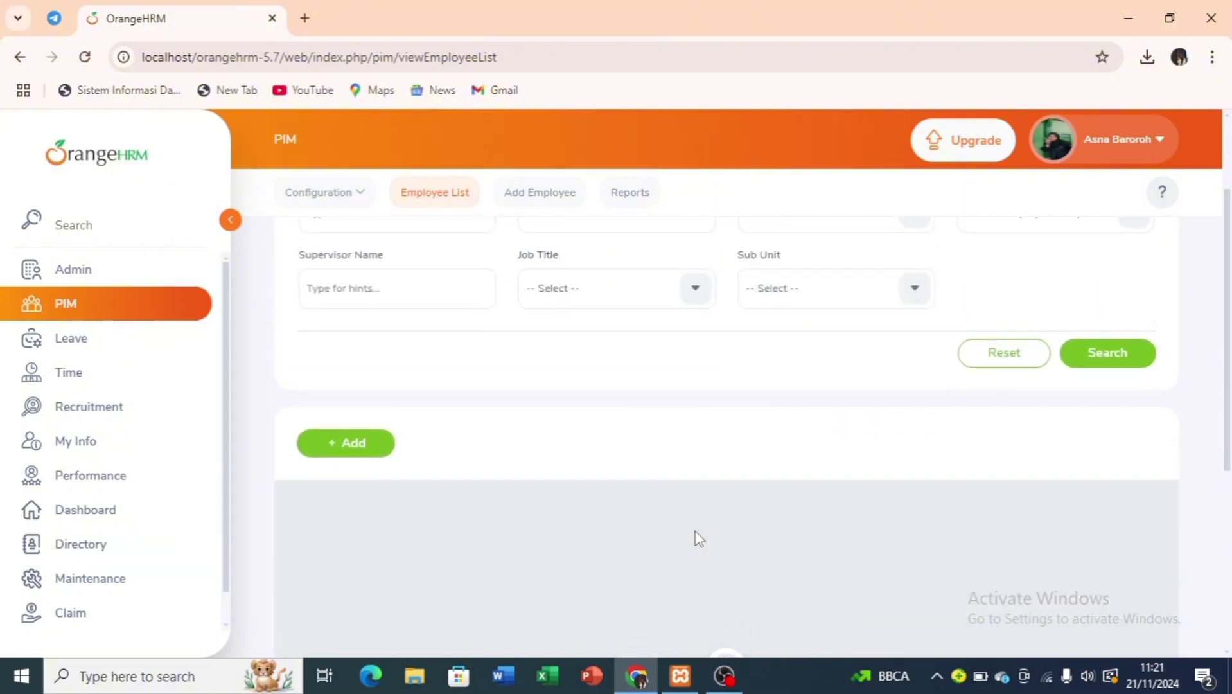
pyautogui.scroll(1, 699, 539)
pyautogui.scroll(-1, 700, 539)
pyautogui.scroll(1, 699, 538)
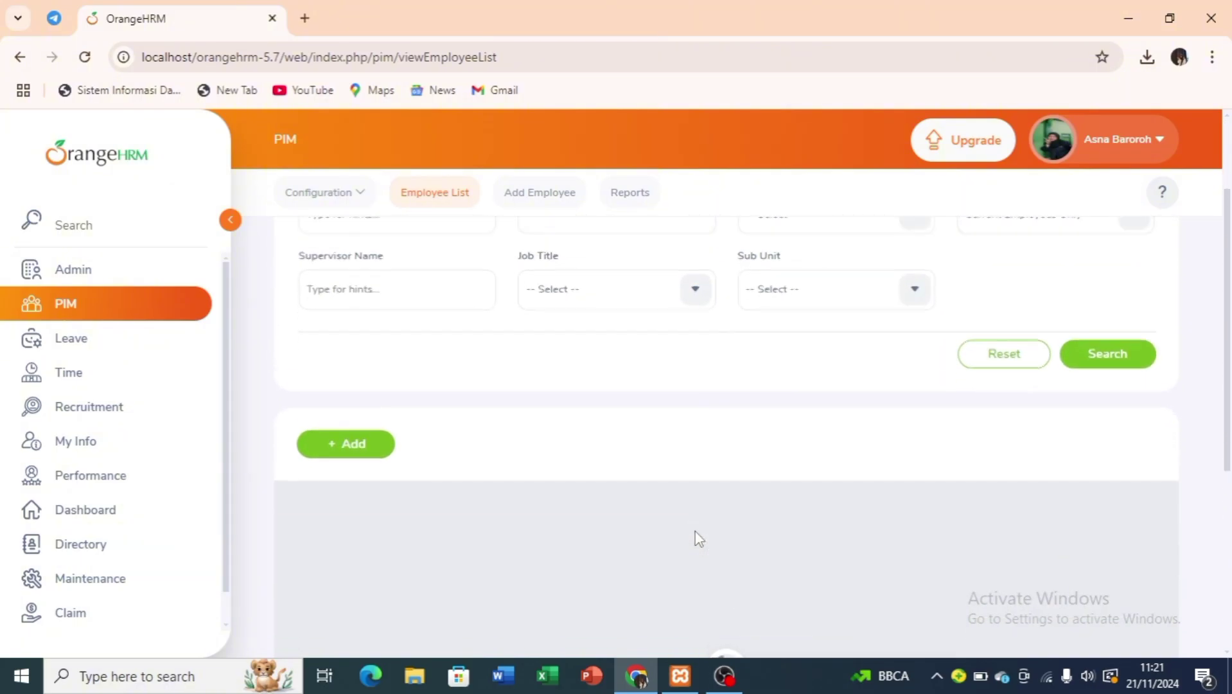
pyautogui.scroll(-2, 697, 536)
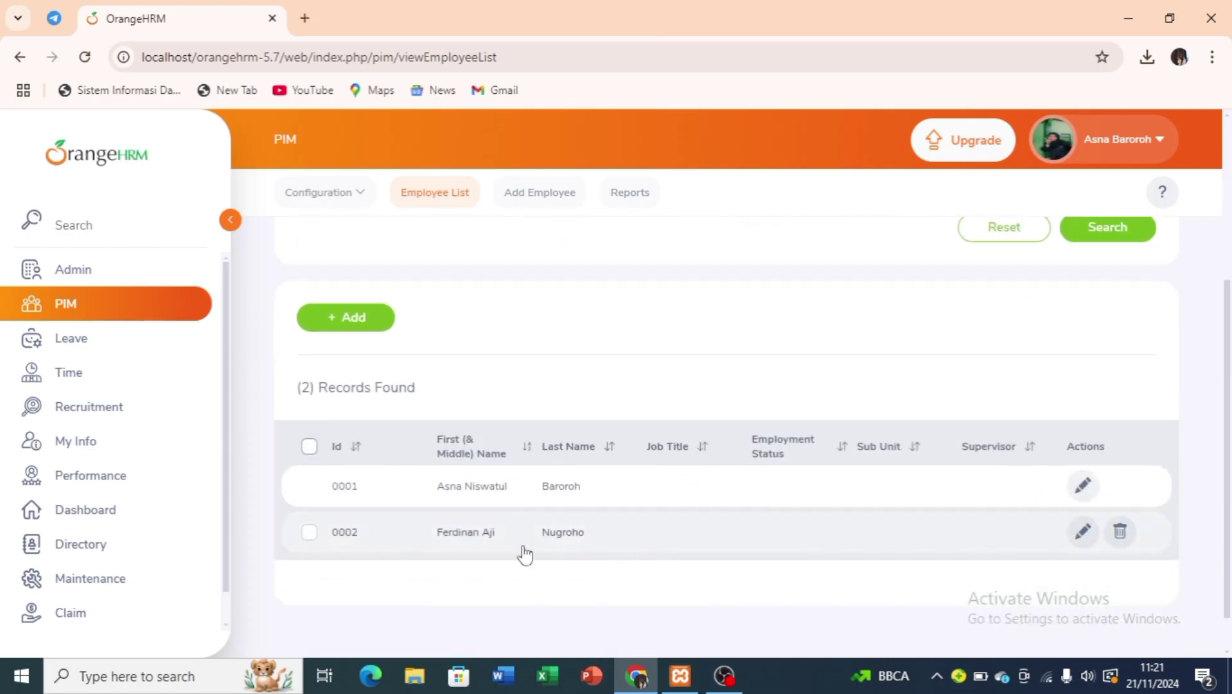
pyautogui.click(355, 318)
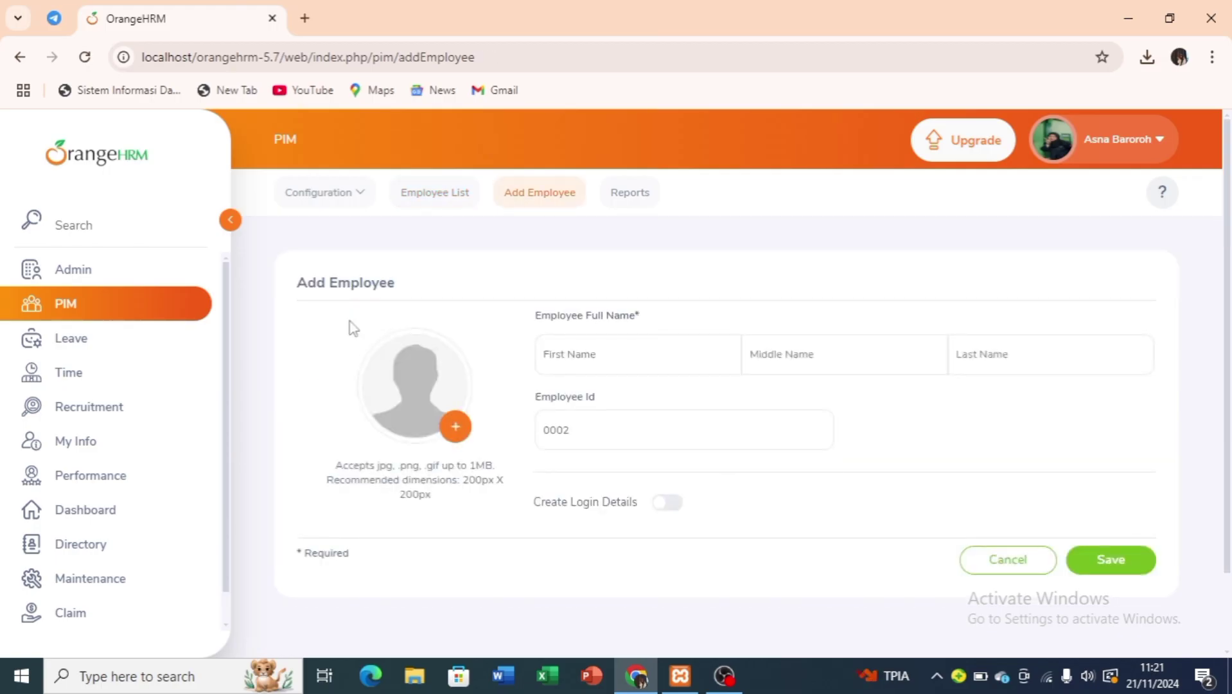
# Enter the new employee's first, middle and last names, capitalising the first name.
pyautogui.click(616, 358)
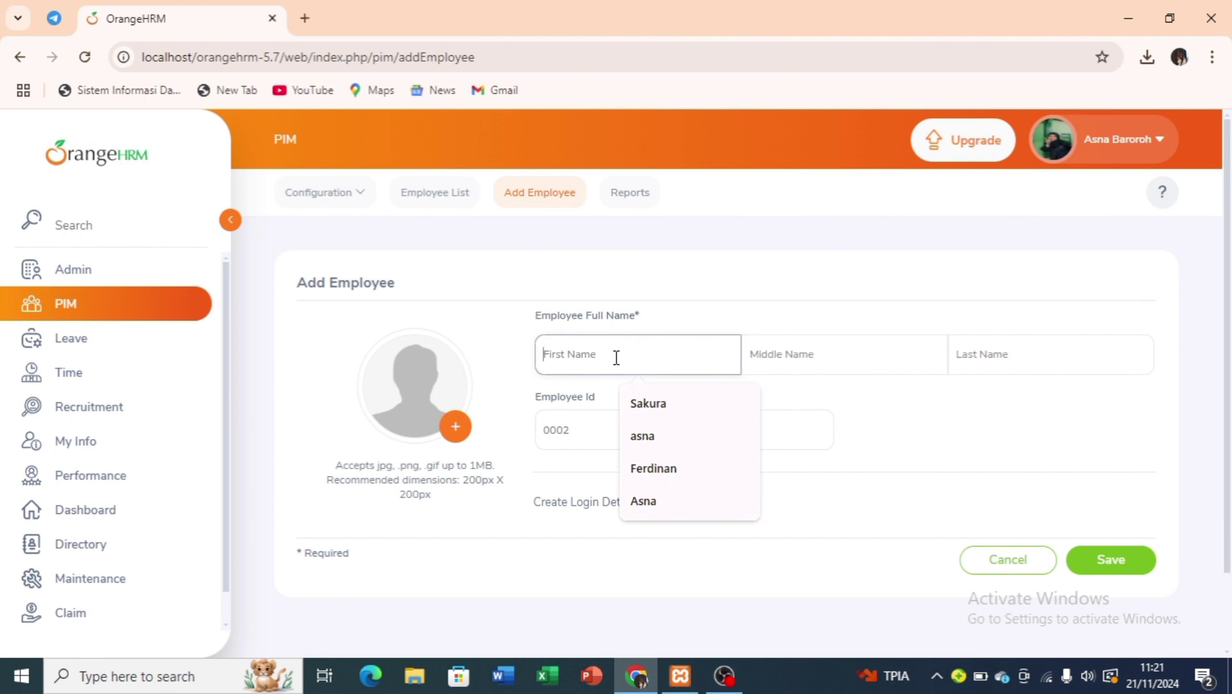
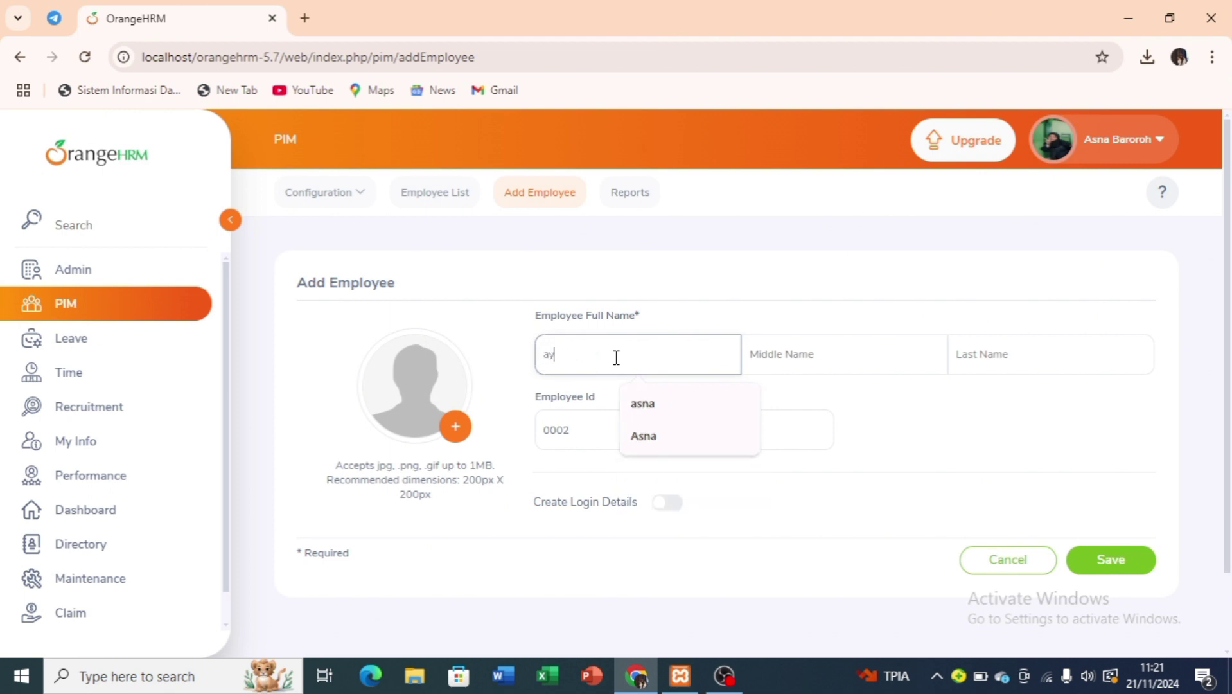
pyautogui.click(552, 357)
pyautogui.press('BackSpace')
pyautogui.write('A')
pyautogui.click(826, 351)
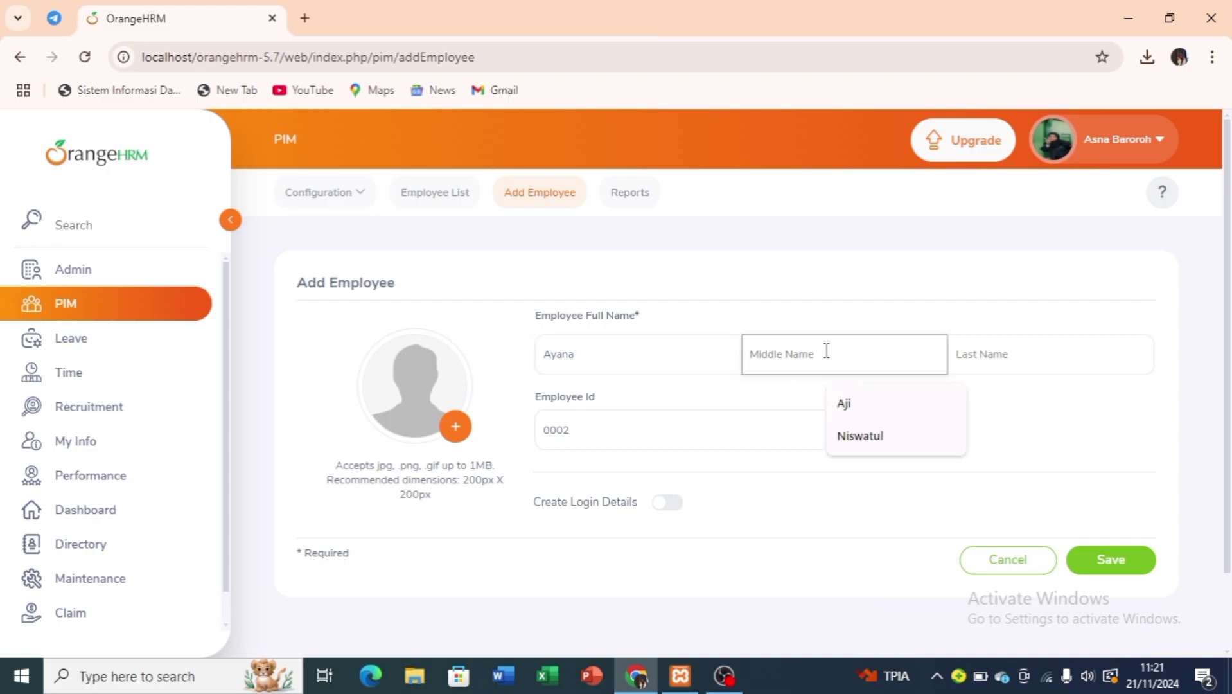
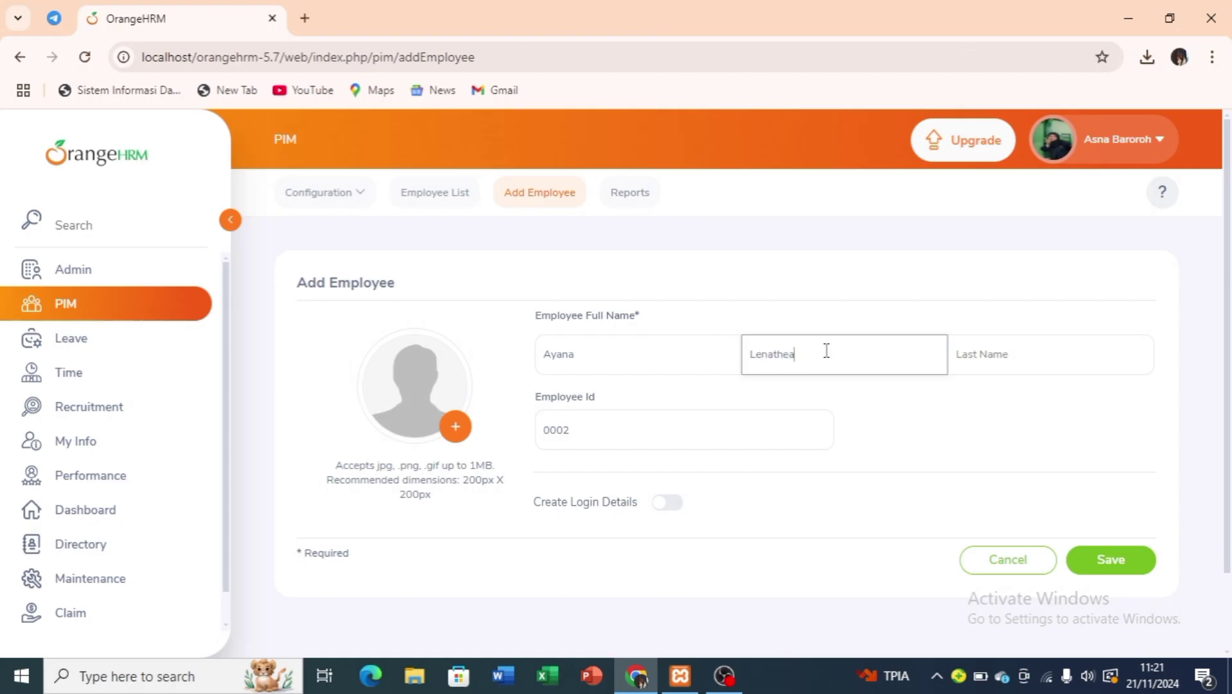
pyautogui.click(986, 357)
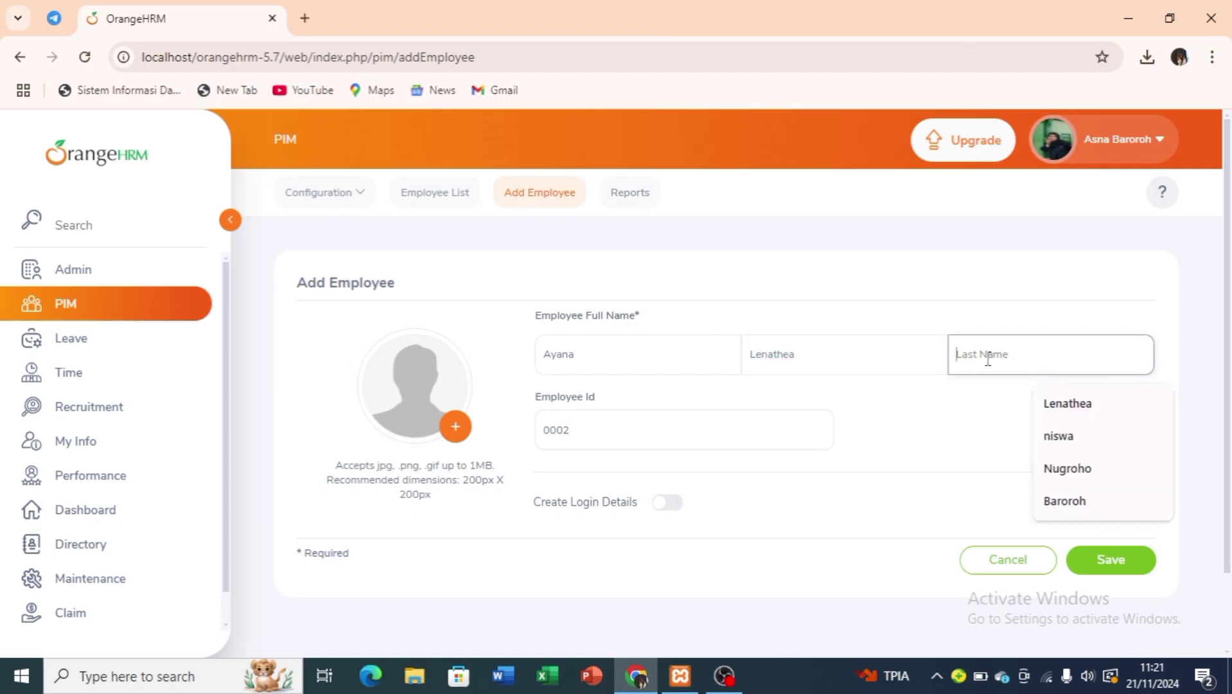
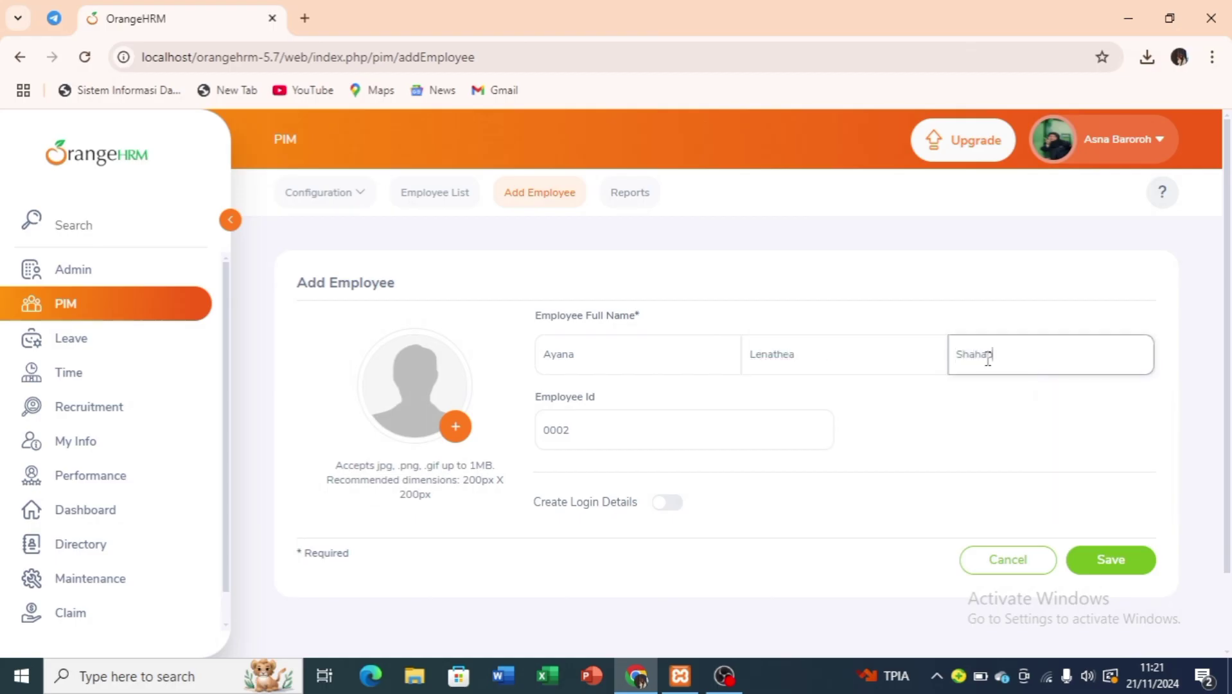
pyautogui.click(459, 442)
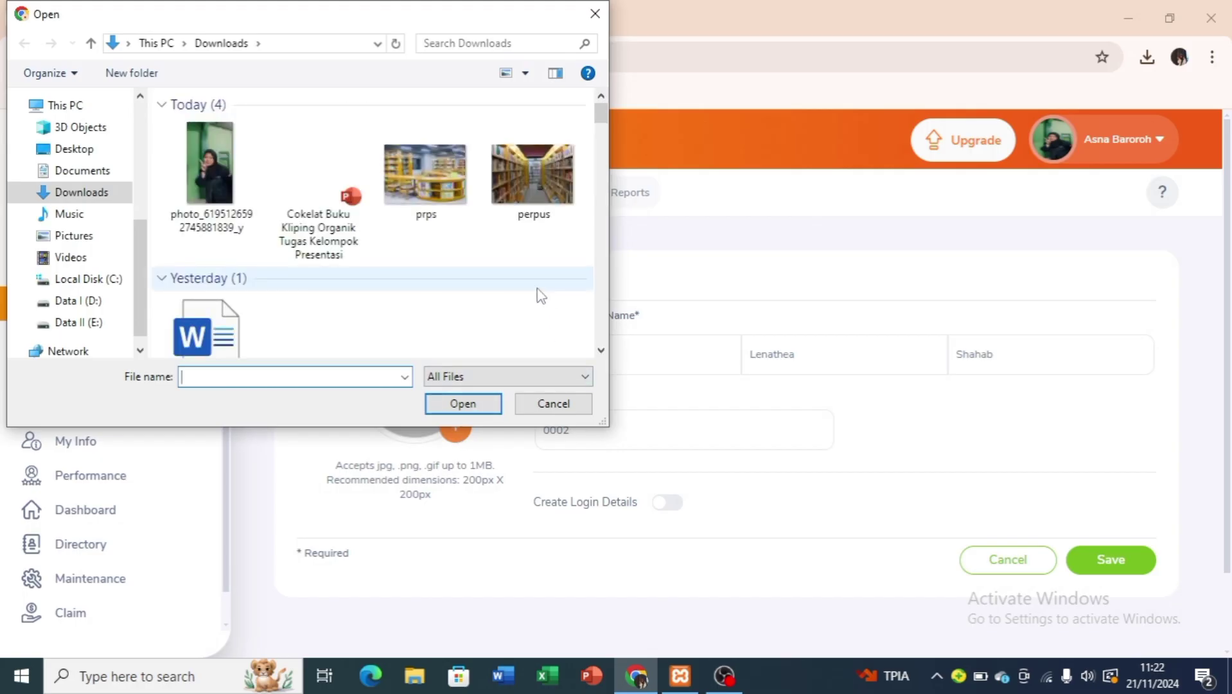
# Attach the employee's photo from the Downloads folder to the form.
pyautogui.scroll(-5, 540, 296)
pyautogui.scroll(-10, 539, 295)
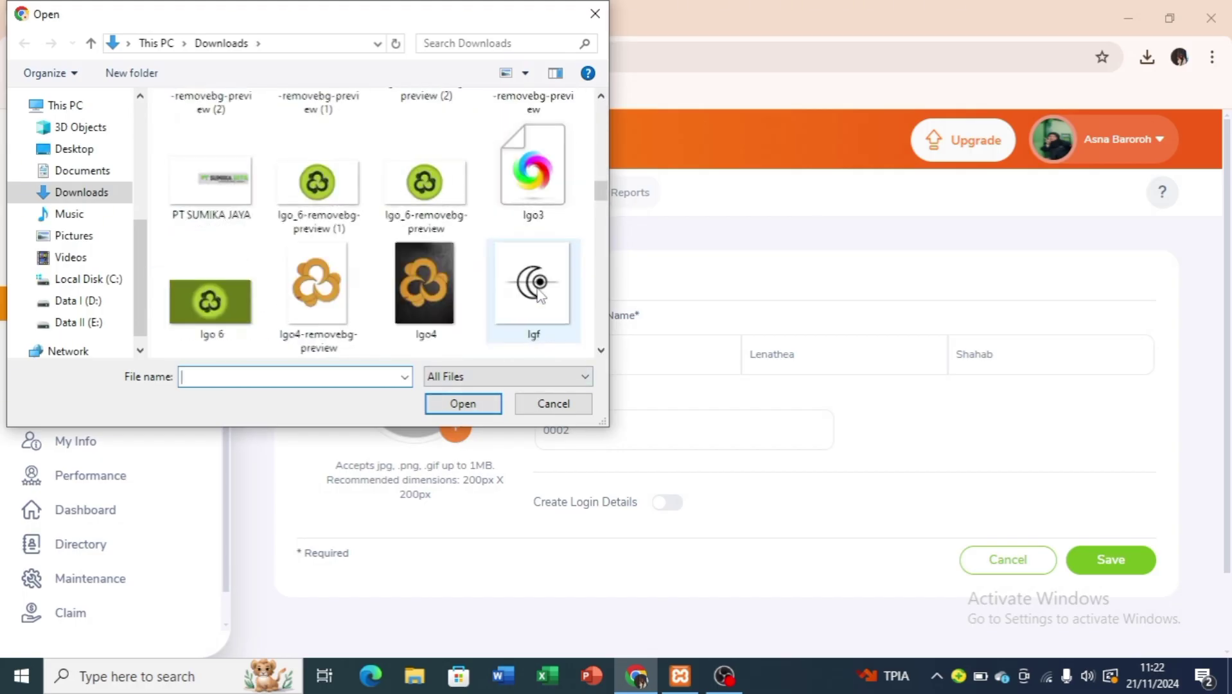
pyautogui.scroll(-5, 540, 294)
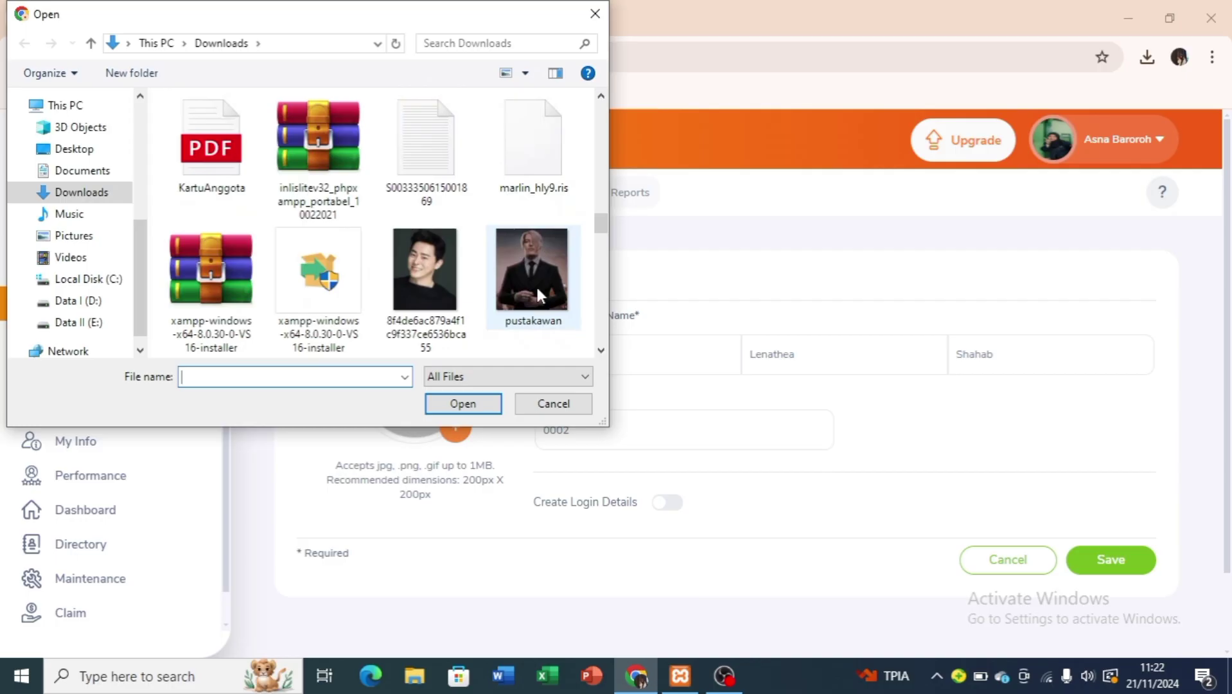
pyautogui.scroll(-1, 538, 295)
pyautogui.scroll(-1, 540, 295)
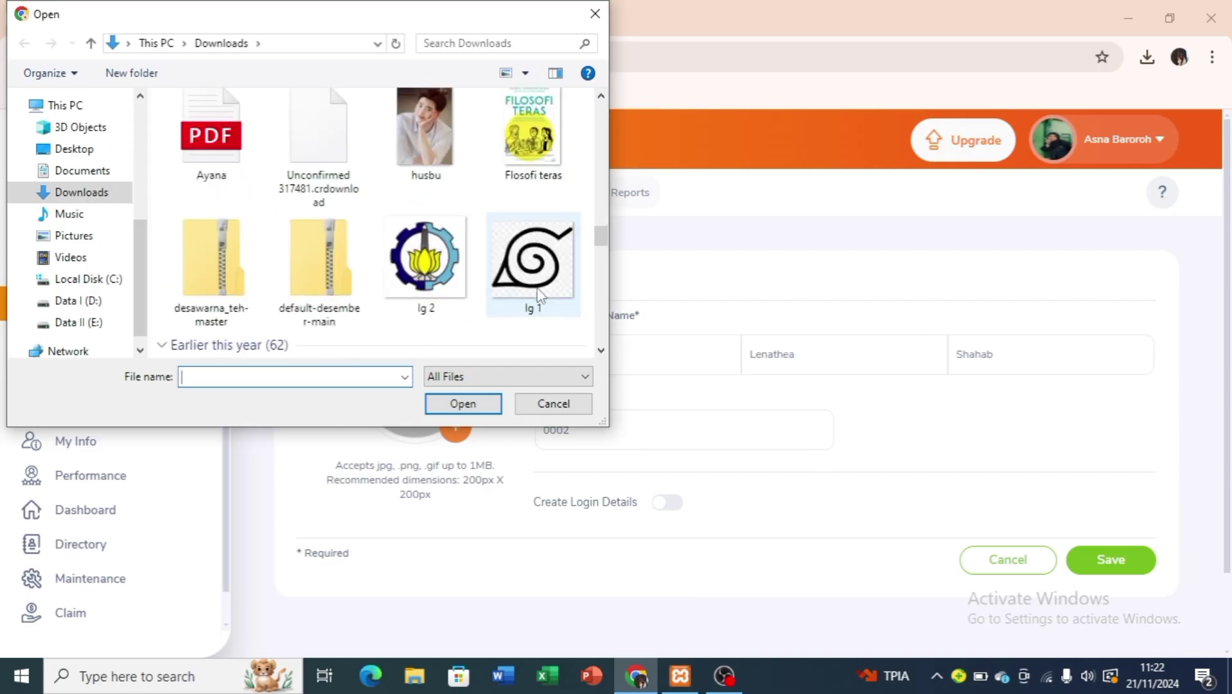
pyautogui.scroll(-3, 536, 286)
pyautogui.click(341, 283)
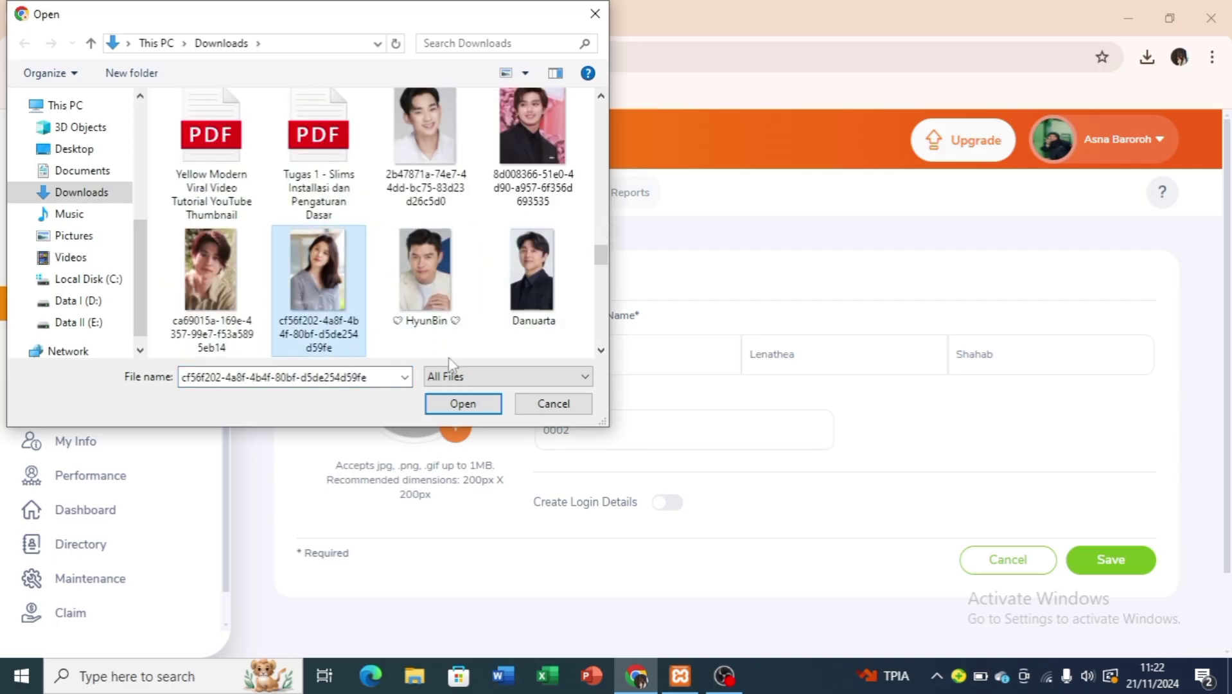
pyautogui.click(460, 404)
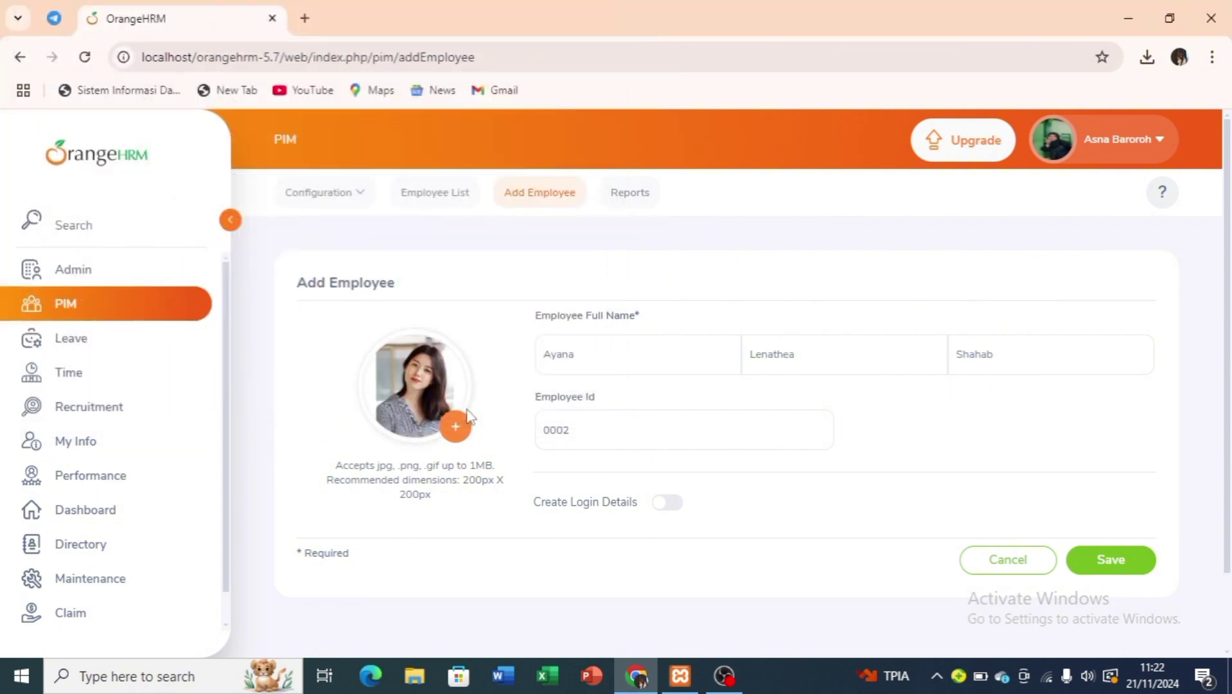
# Change the duplicate Employee Id to 0003 and save the new employee.
pyautogui.click(1121, 561)
pyautogui.click(1120, 566)
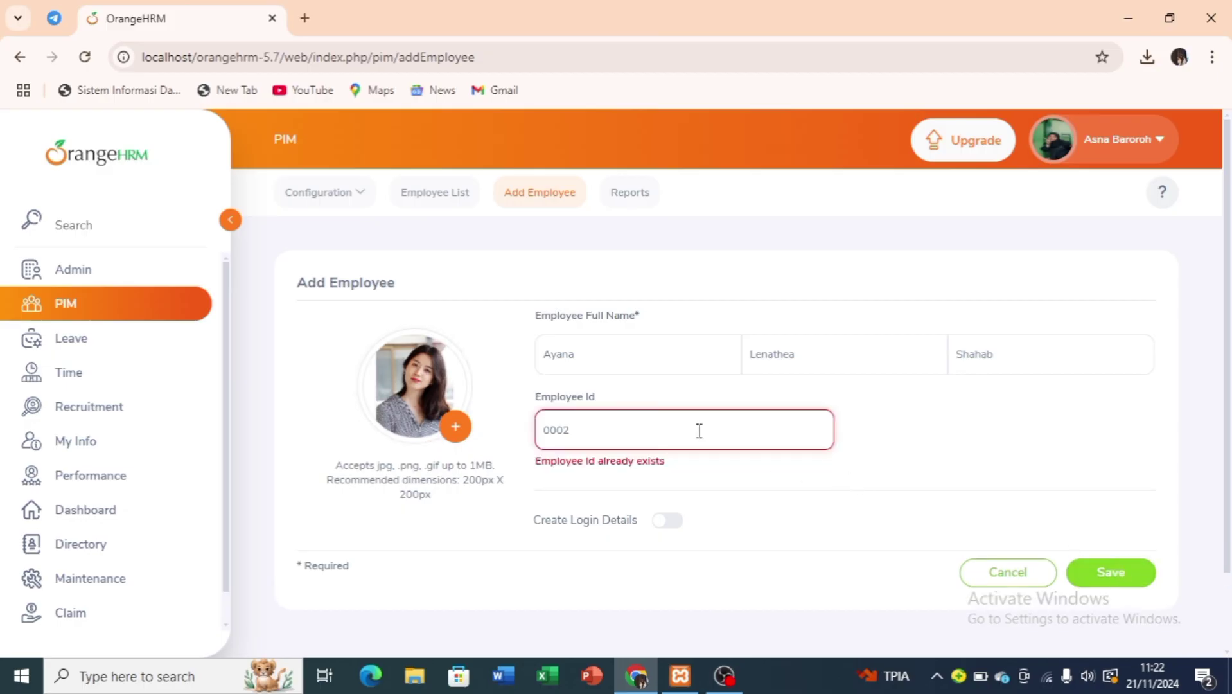
pyautogui.click(616, 427)
pyautogui.press('BackSpace')
pyautogui.write('3')
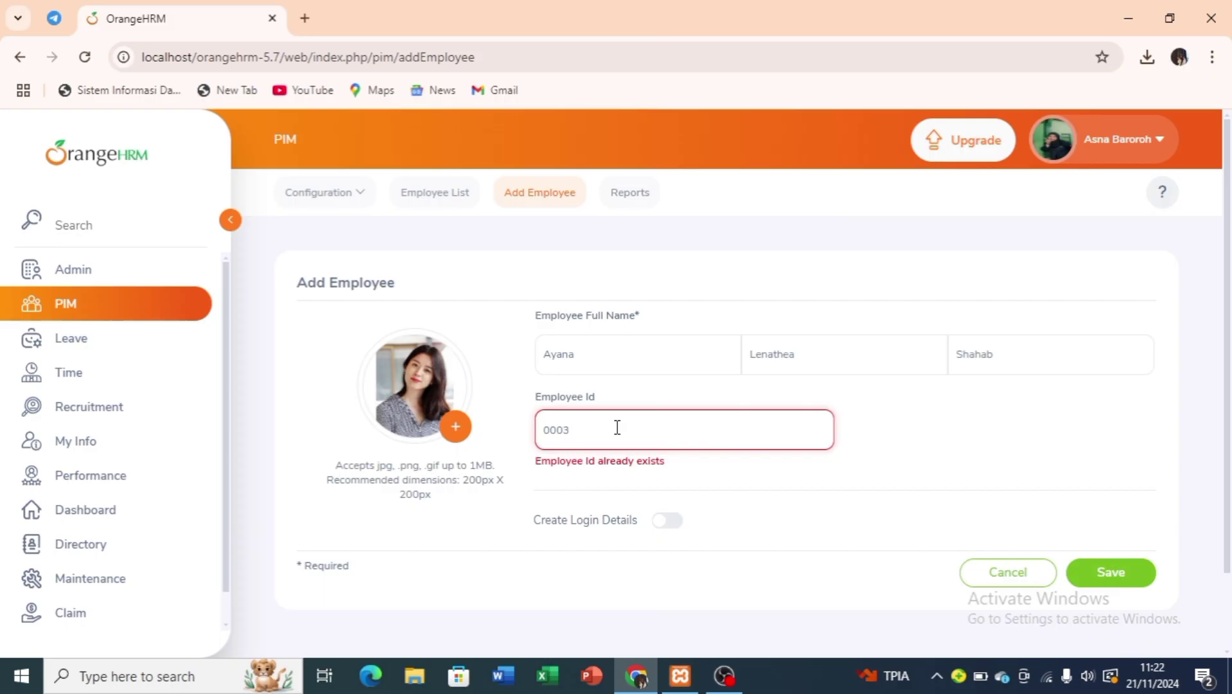
pyautogui.click(1104, 568)
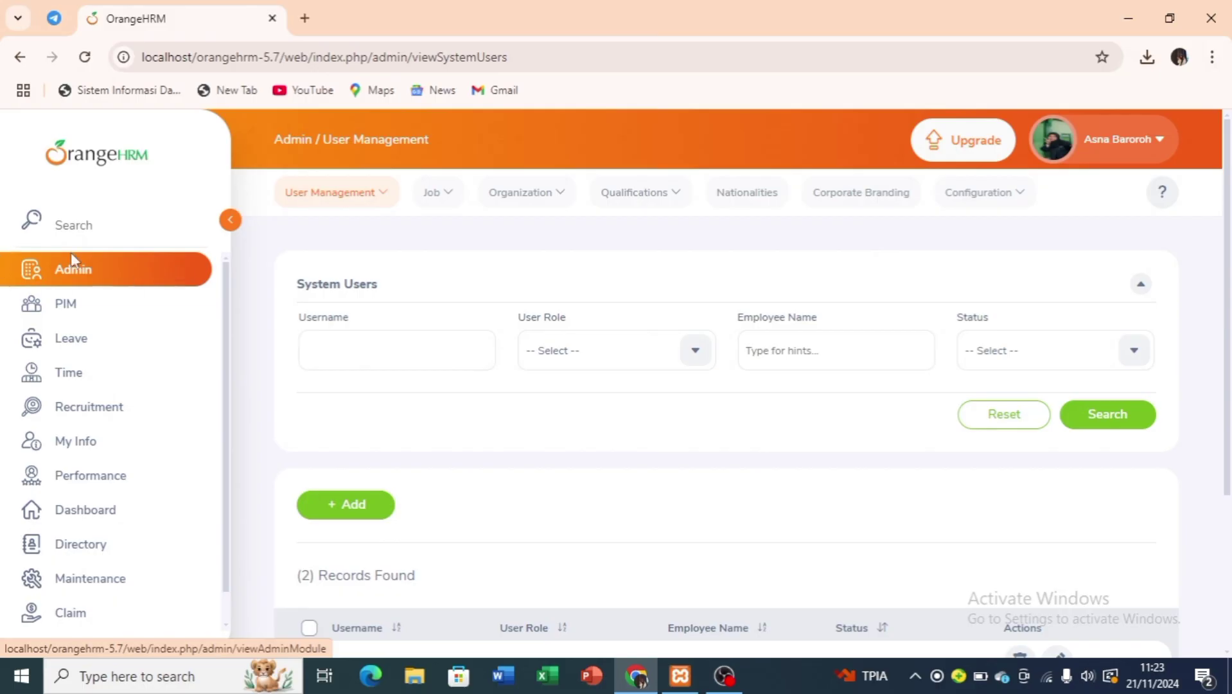
# Start a new system user with the ESS role and Enabled status.
pyautogui.scroll(-2, 514, 514)
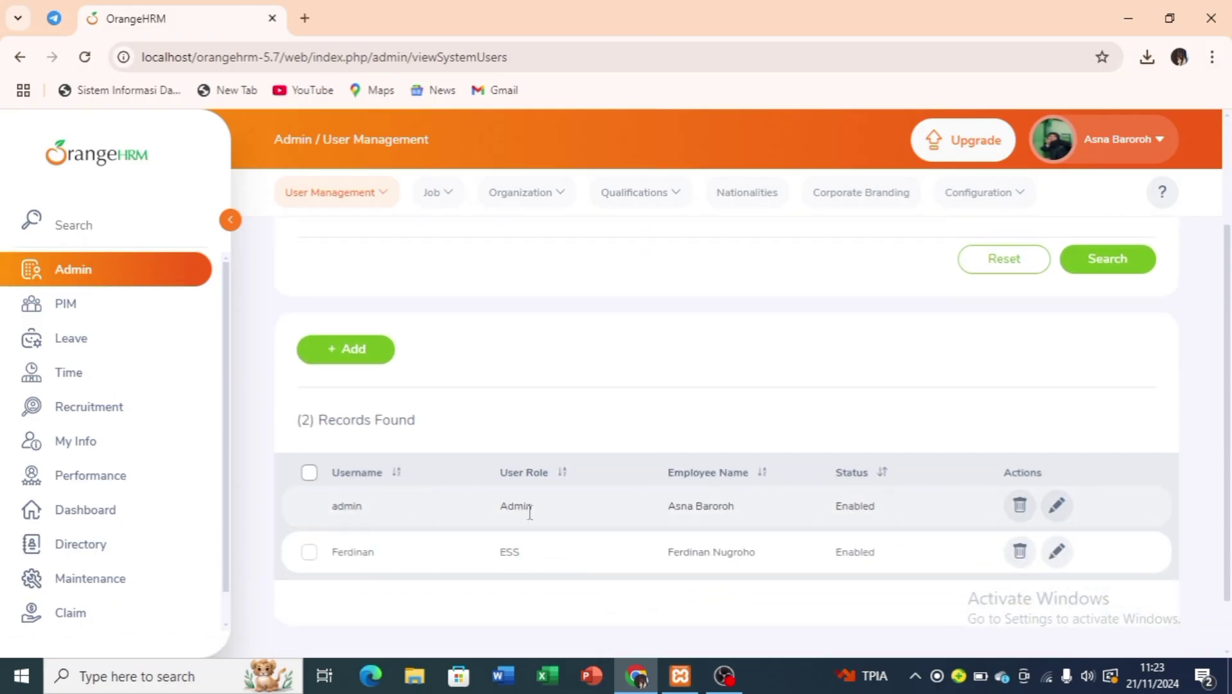
pyautogui.click(352, 349)
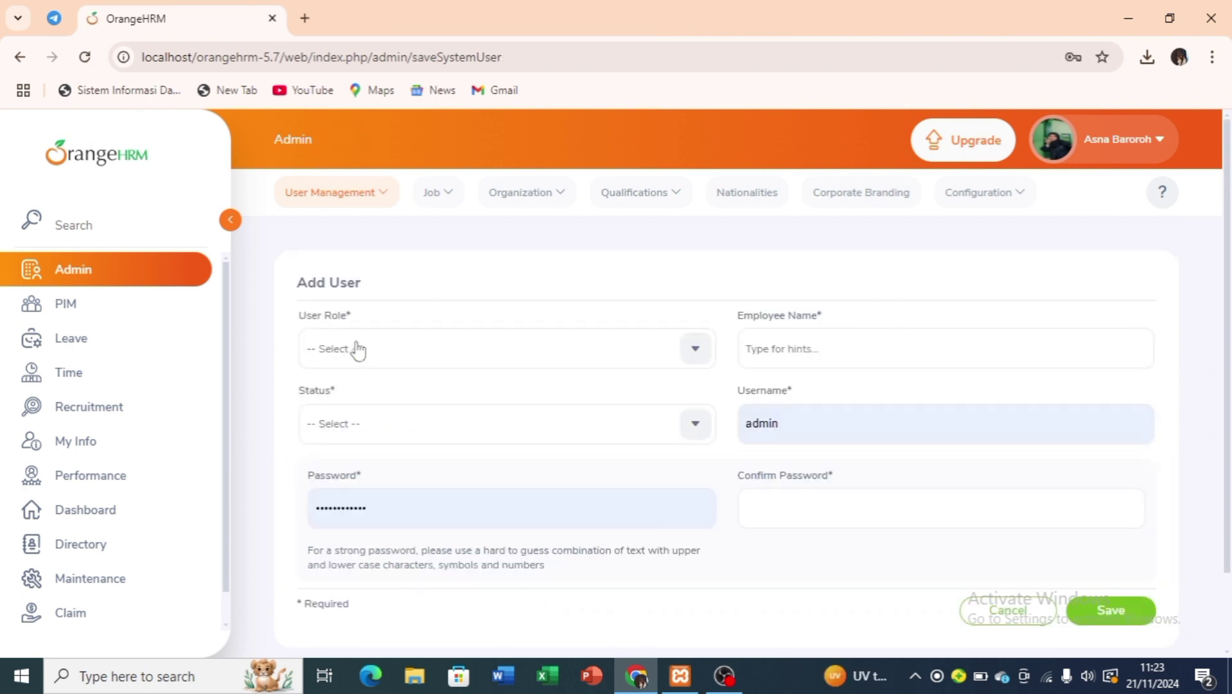
pyautogui.click(380, 347)
pyautogui.click(369, 455)
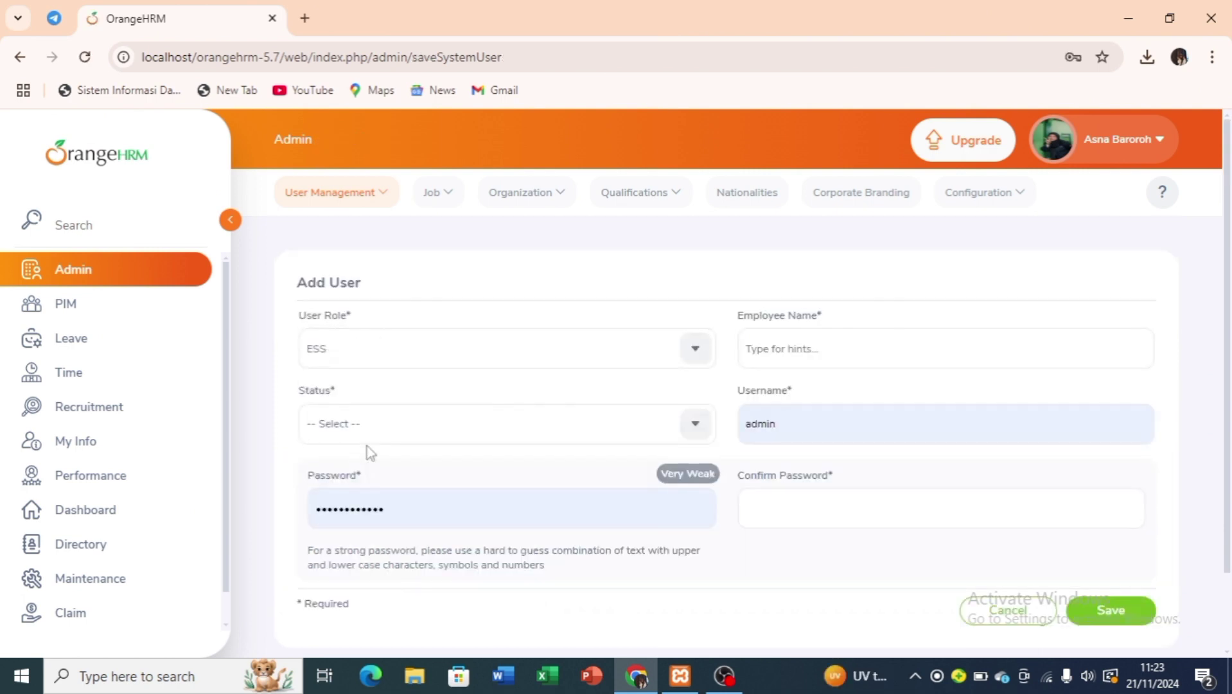
pyautogui.click(377, 432)
pyautogui.click(369, 506)
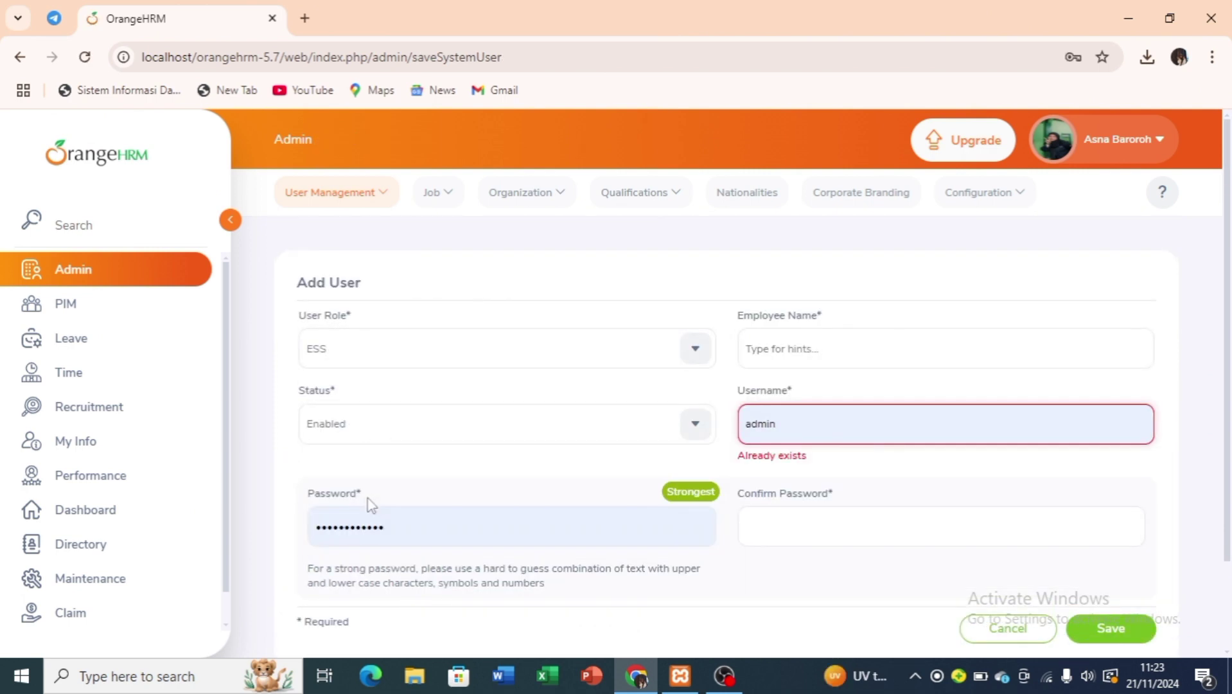
# Link the user to the new employee and set its username and password.
pyautogui.click(833, 352)
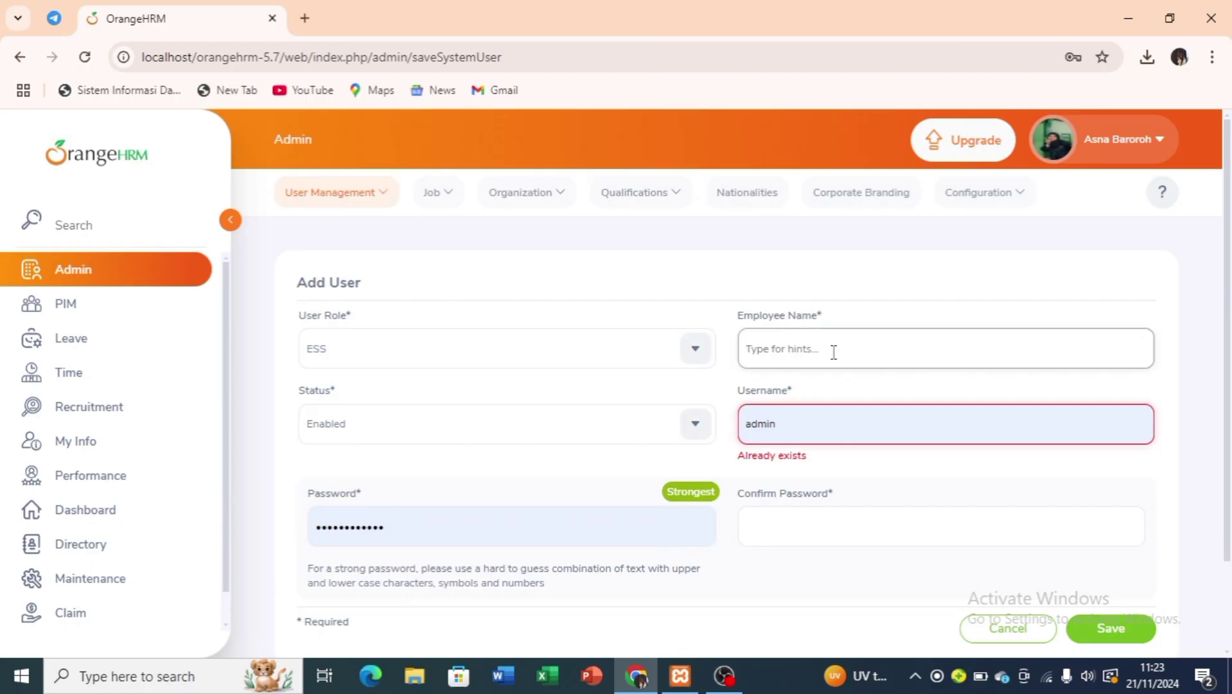
pyautogui.write('Aya')
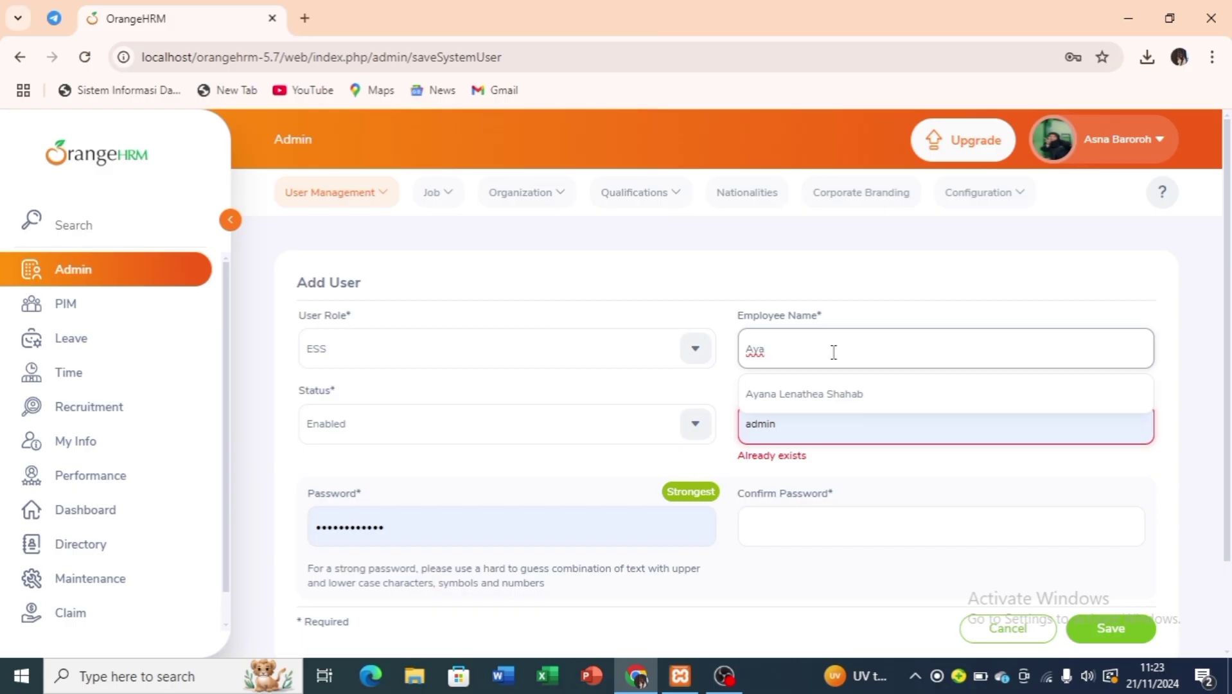
pyautogui.click(833, 393)
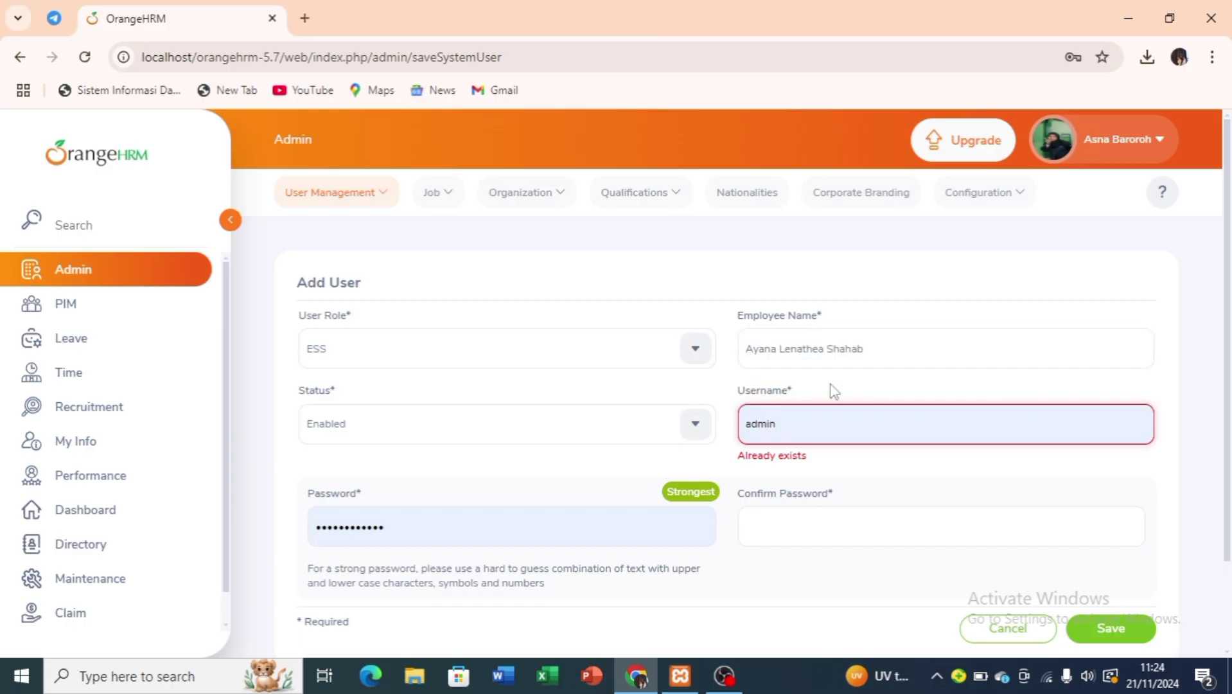
pyautogui.click(822, 430)
pyautogui.press('BackSpace')
pyautogui.press('BackSpace')
pyautogui.press('BackSpace')
pyautogui.press('BackSpace')
pyautogui.press('BackSpace')
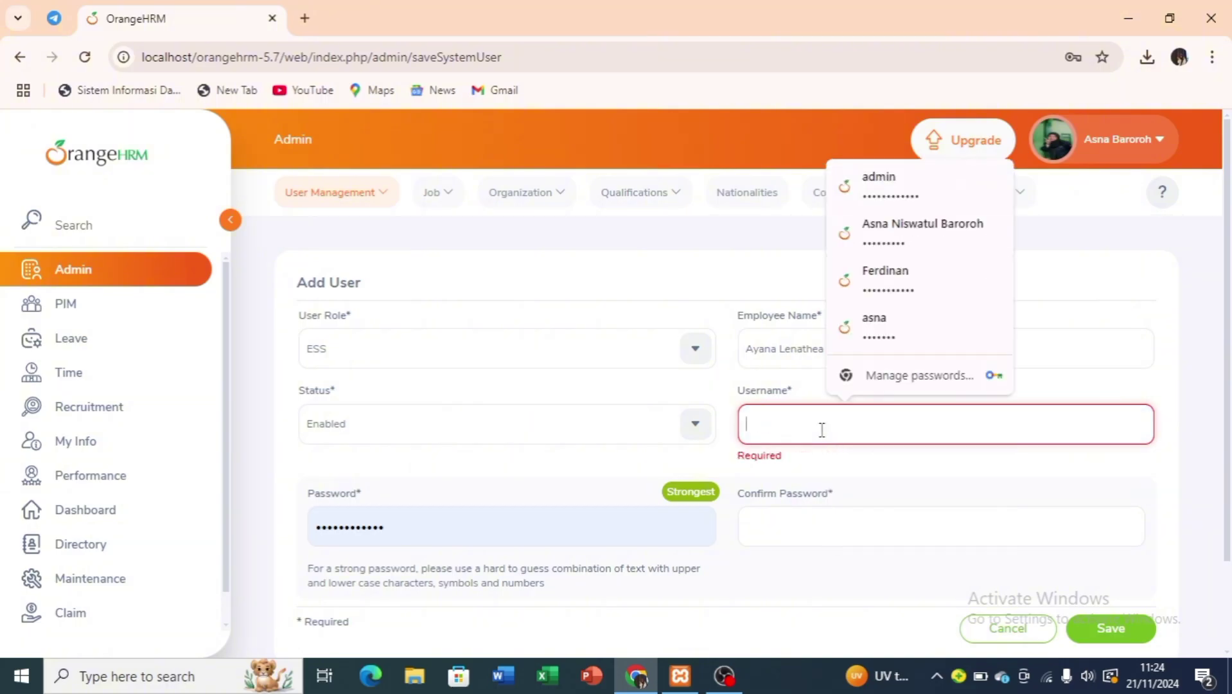
pyautogui.write('Ayana')
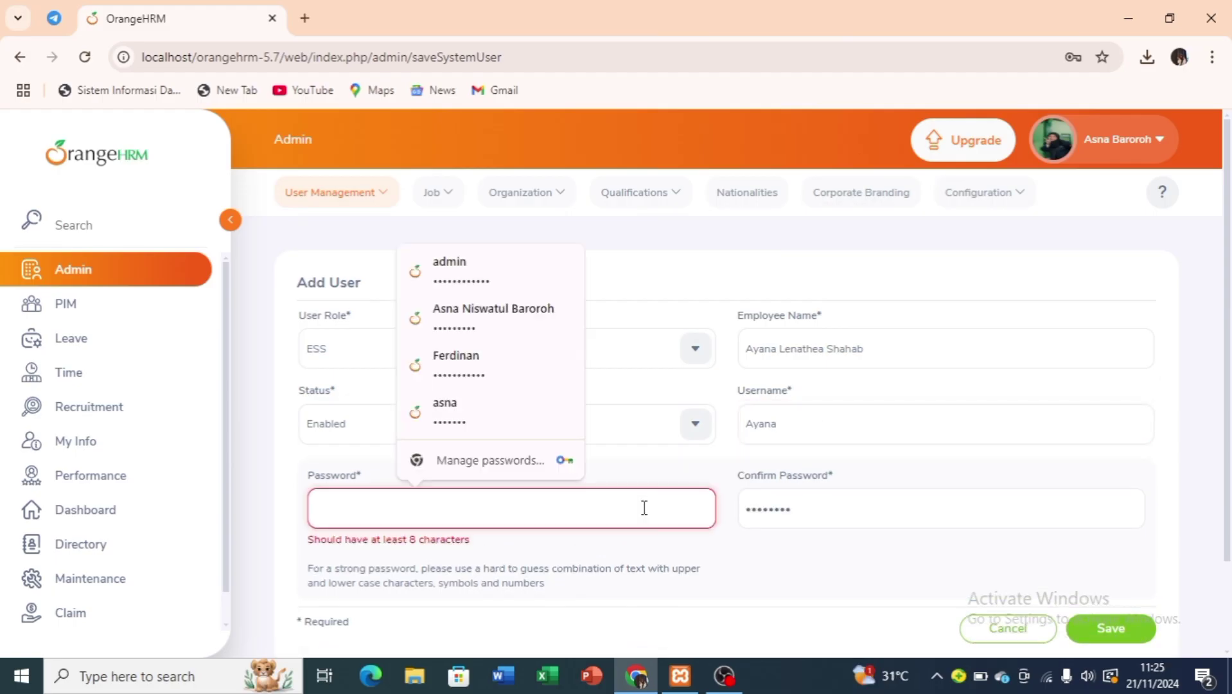
pyautogui.write('•')
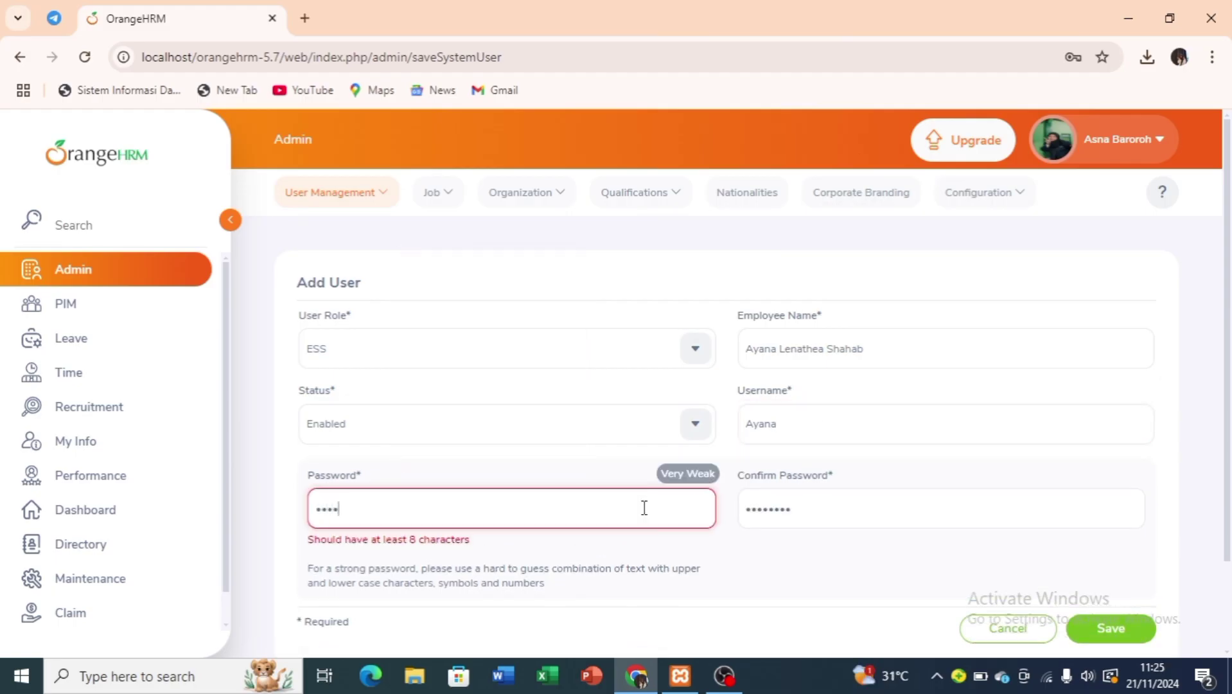
pyautogui.write('••')
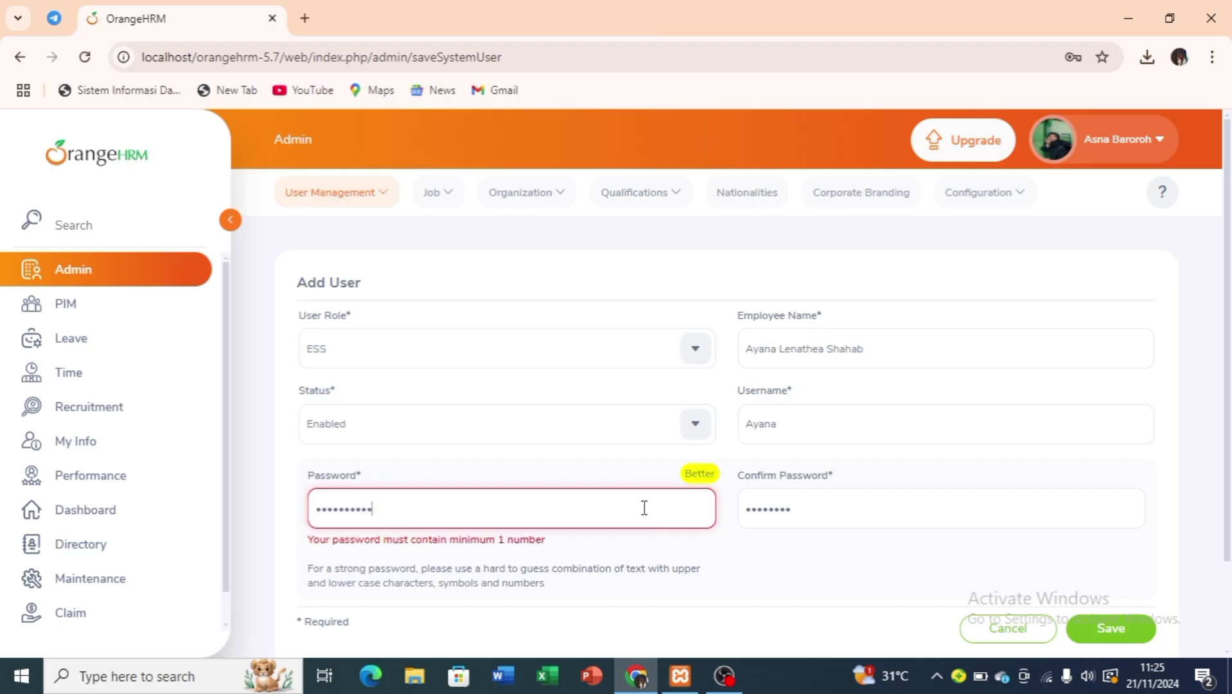
pyautogui.write('•')
# Retype the password confirmation so it matches, and save the user account.
pyautogui.click(820, 510)
pyautogui.press('BackSpace')
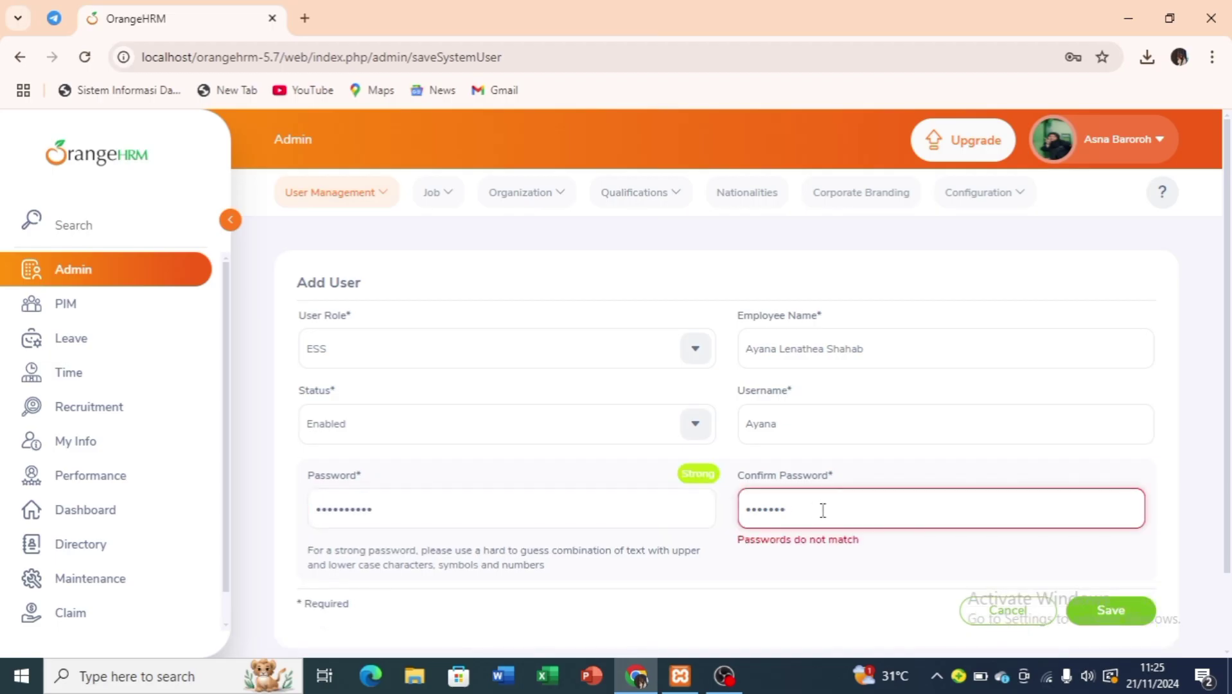
pyautogui.press('BackSpace')
pyautogui.press('BackSpace')
pyautogui.press('BackSpace')
pyautogui.press('BackSpace')
pyautogui.press('BackSpace')
pyautogui.press('BackSpace')
pyautogui.press('BackSpace')
pyautogui.write('•••••••••••')
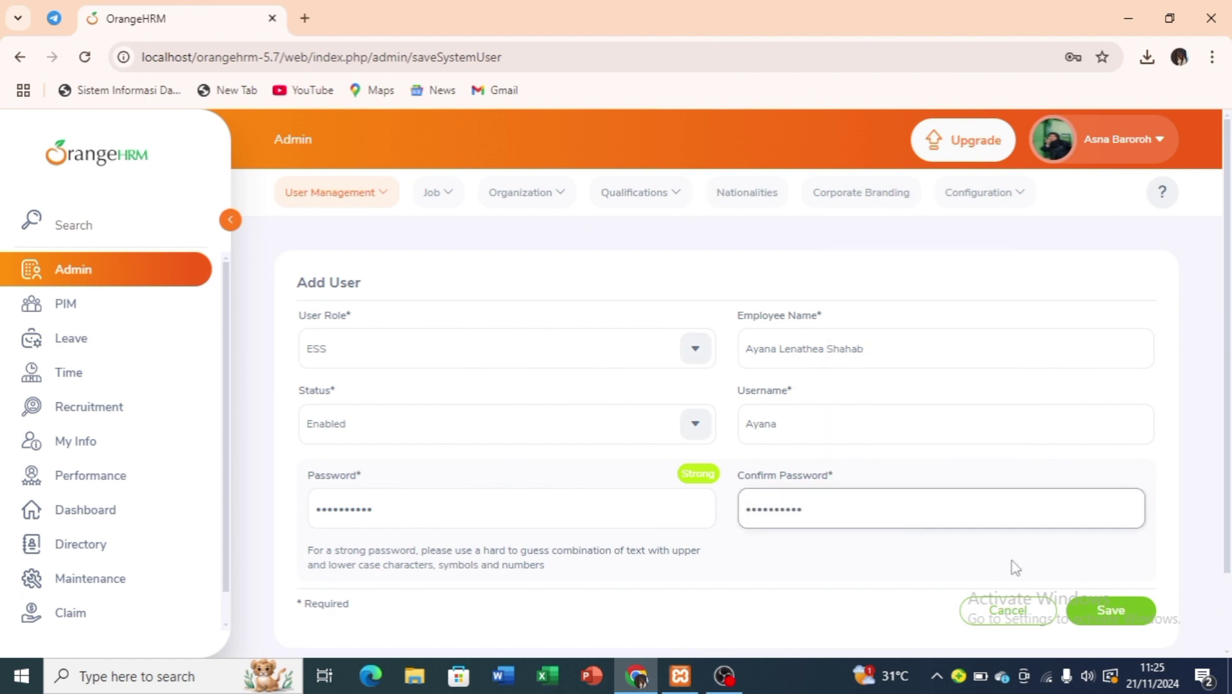
pyautogui.click(1116, 614)
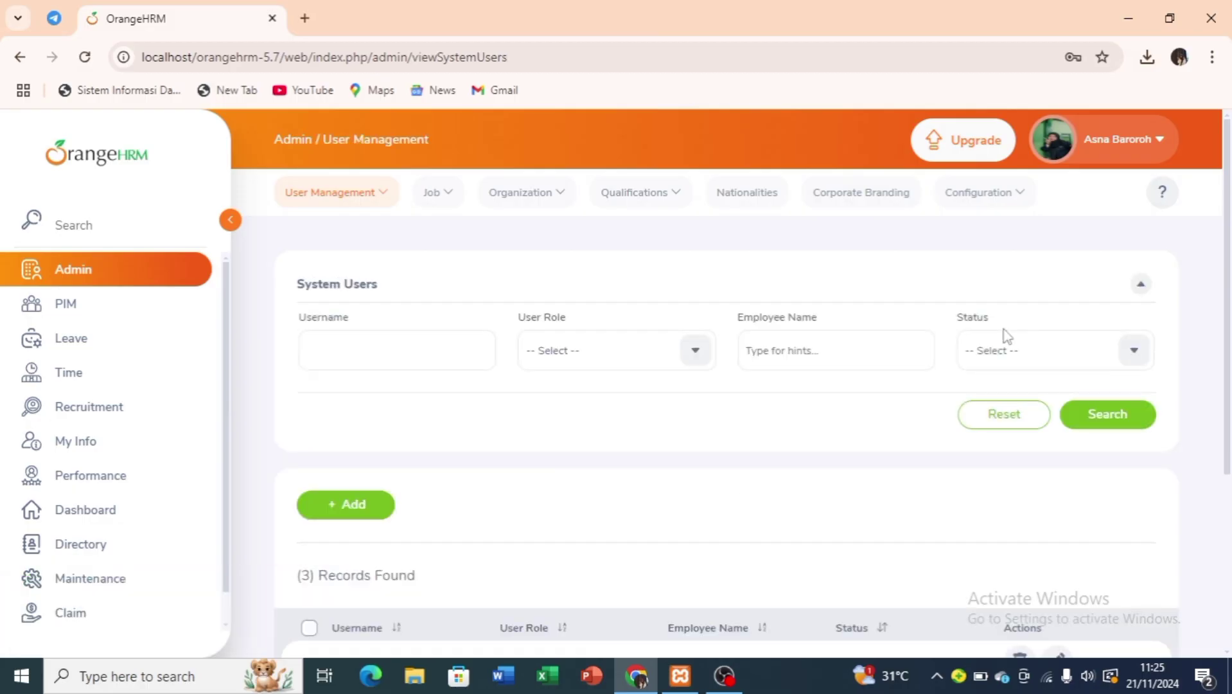
# Go to Job > Job Titles and start adding a new job title.
pyautogui.scroll(-5, 473, 404)
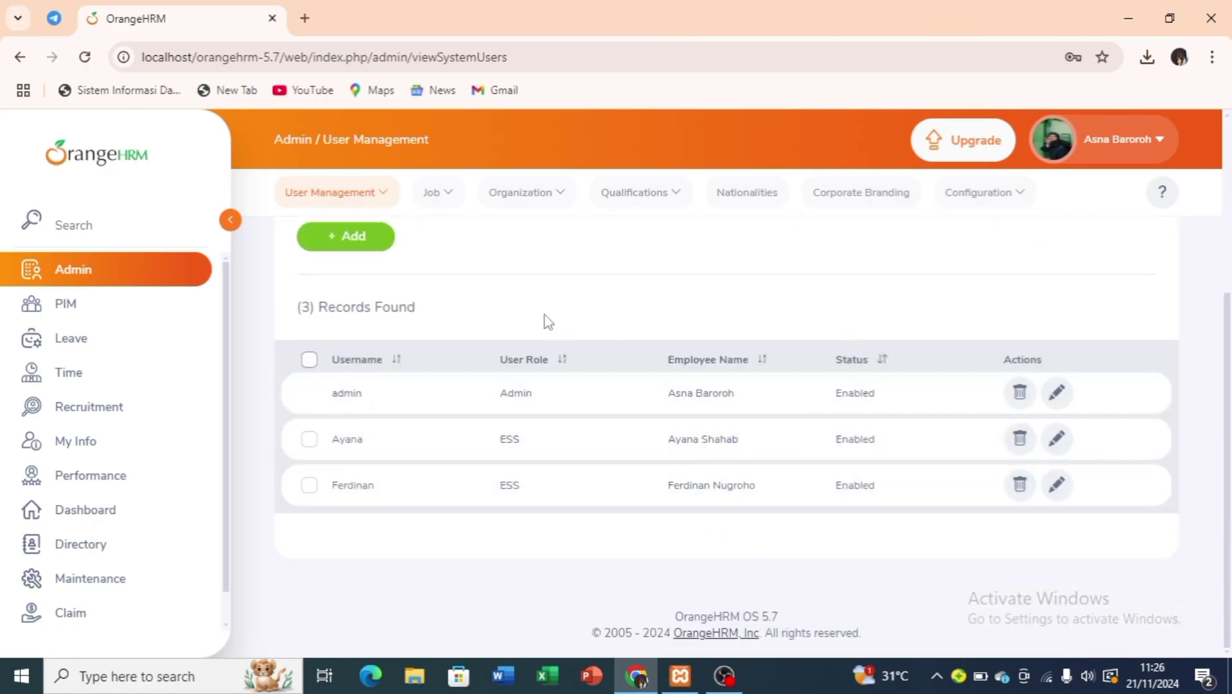
pyautogui.click(435, 196)
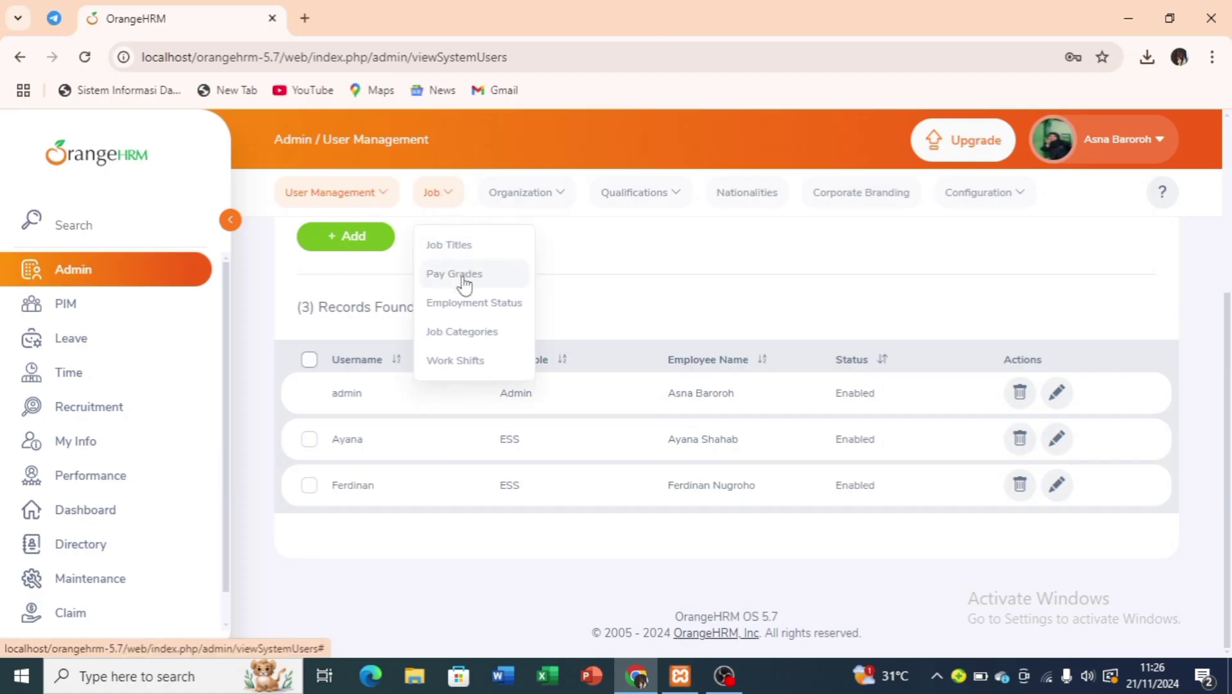
pyautogui.click(468, 244)
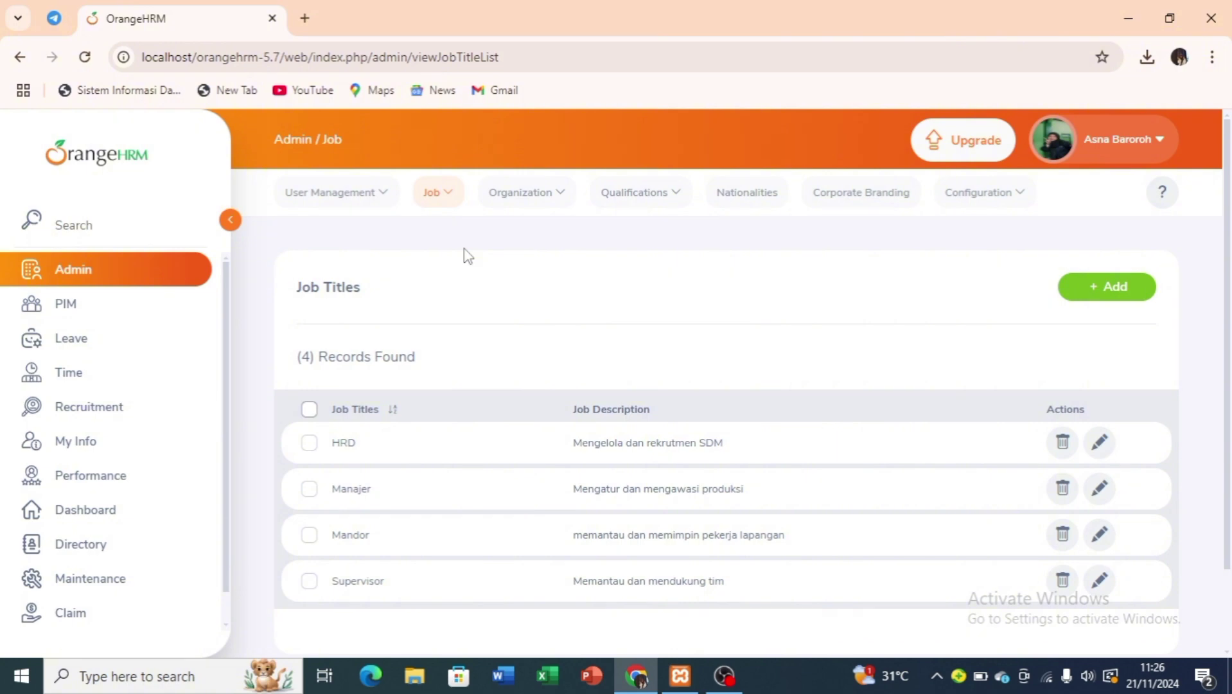
pyautogui.click(1107, 290)
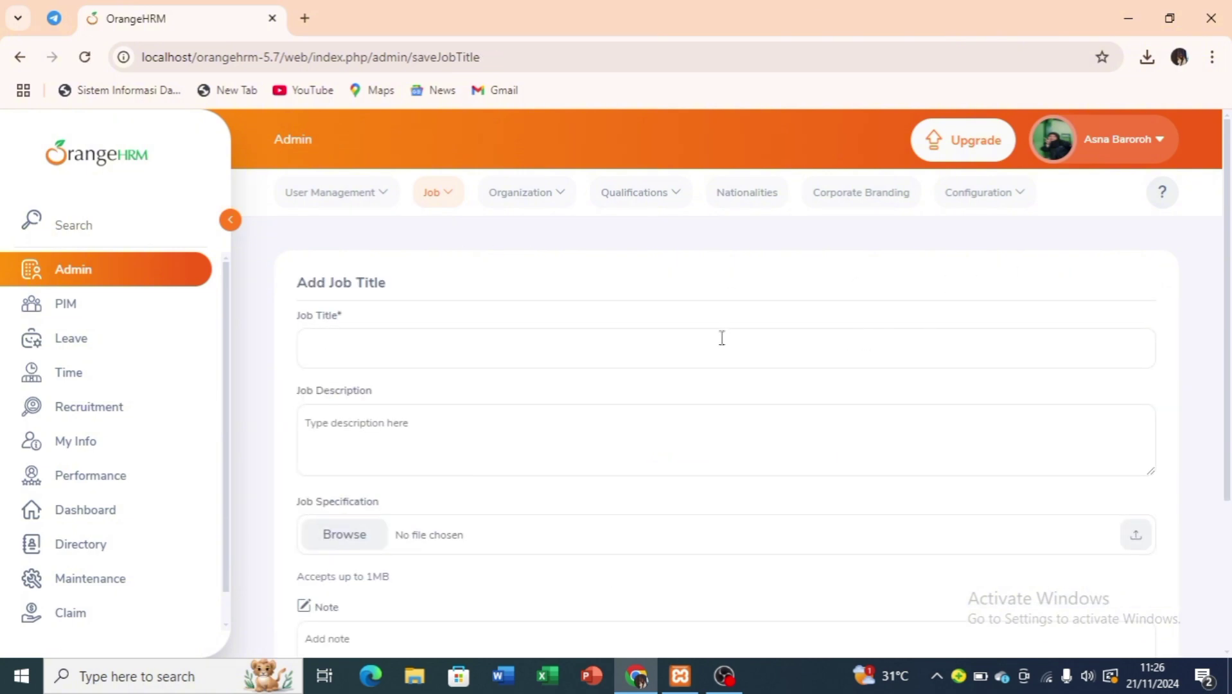
# Save job title 'Quality Crontrol' described as 'memeriksa barang produksi'.
pyautogui.click(721, 341)
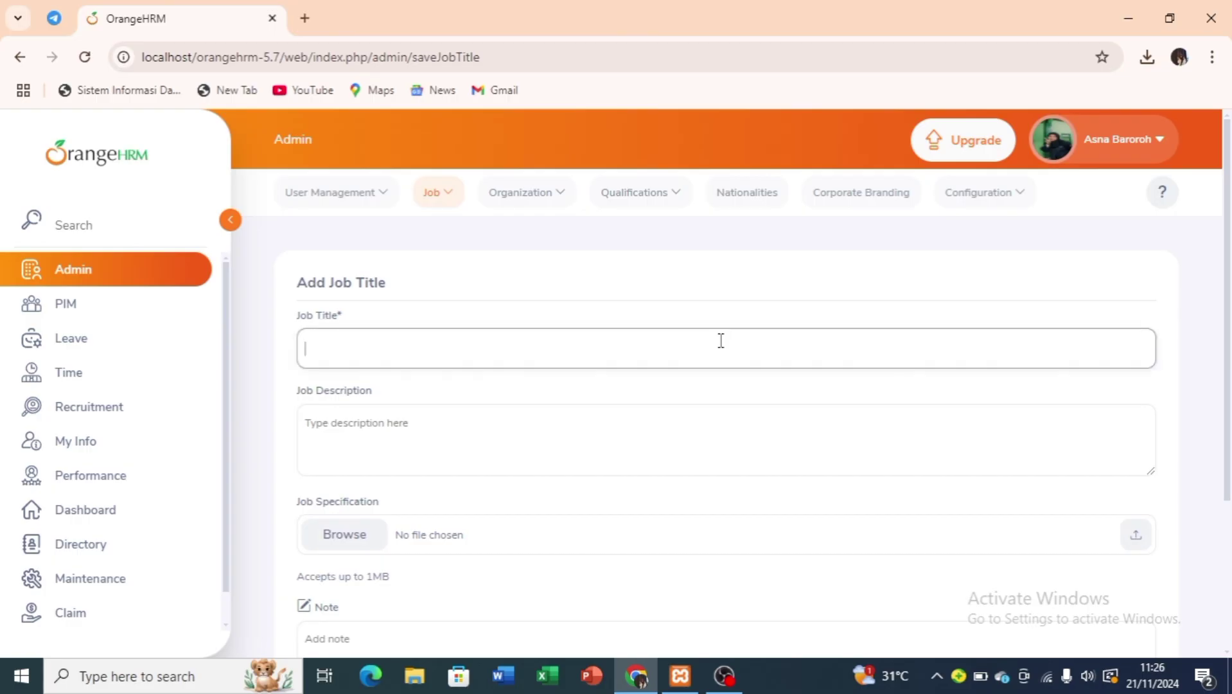
pyautogui.write('Quality Crontrol')
pyautogui.click(637, 421)
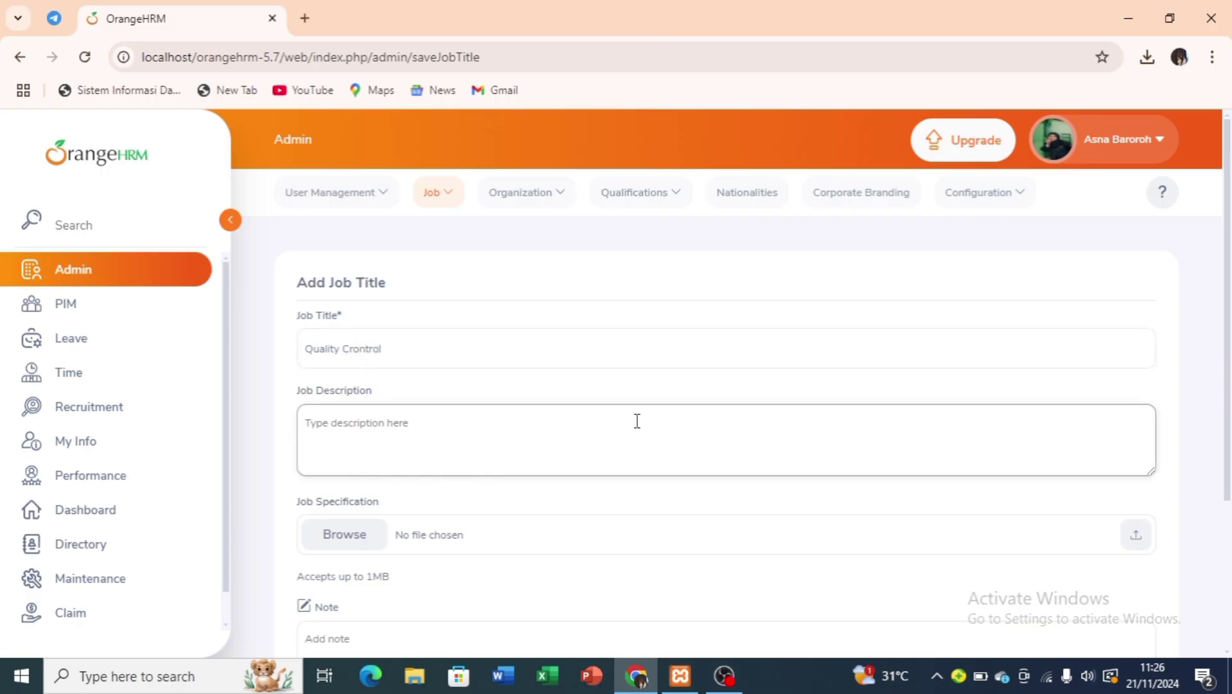
pyautogui.write('memeriksa ')
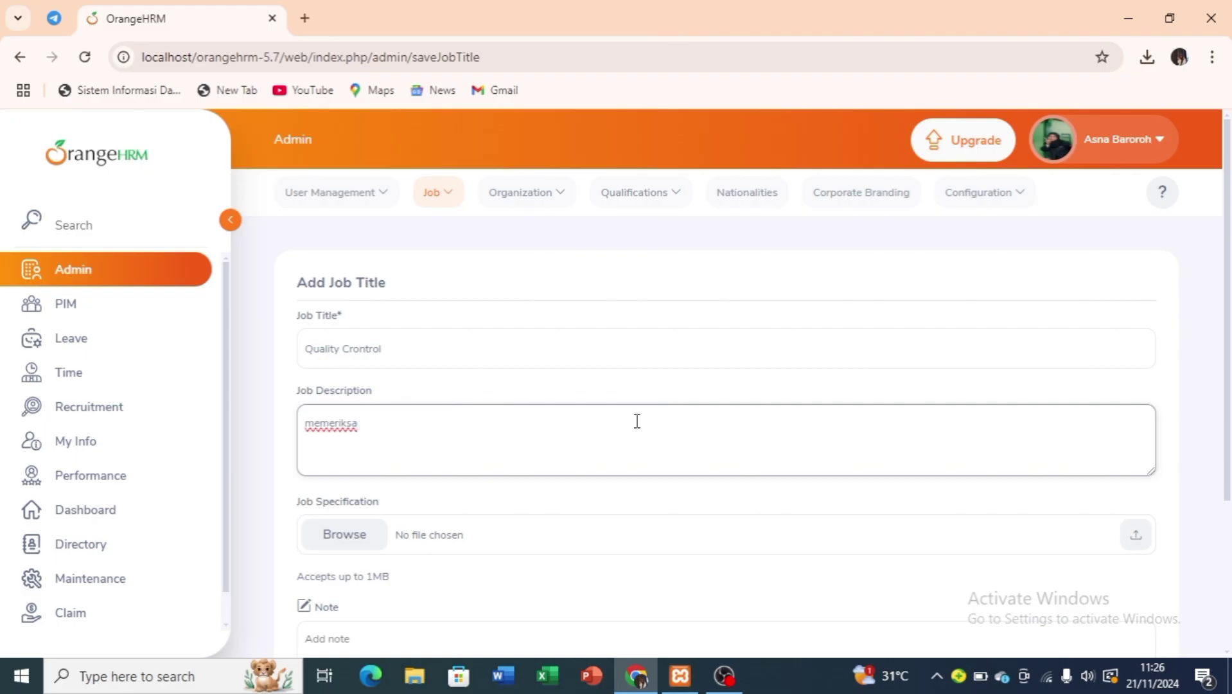
pyautogui.write('barang produksi')
pyautogui.scroll(-3, 1003, 495)
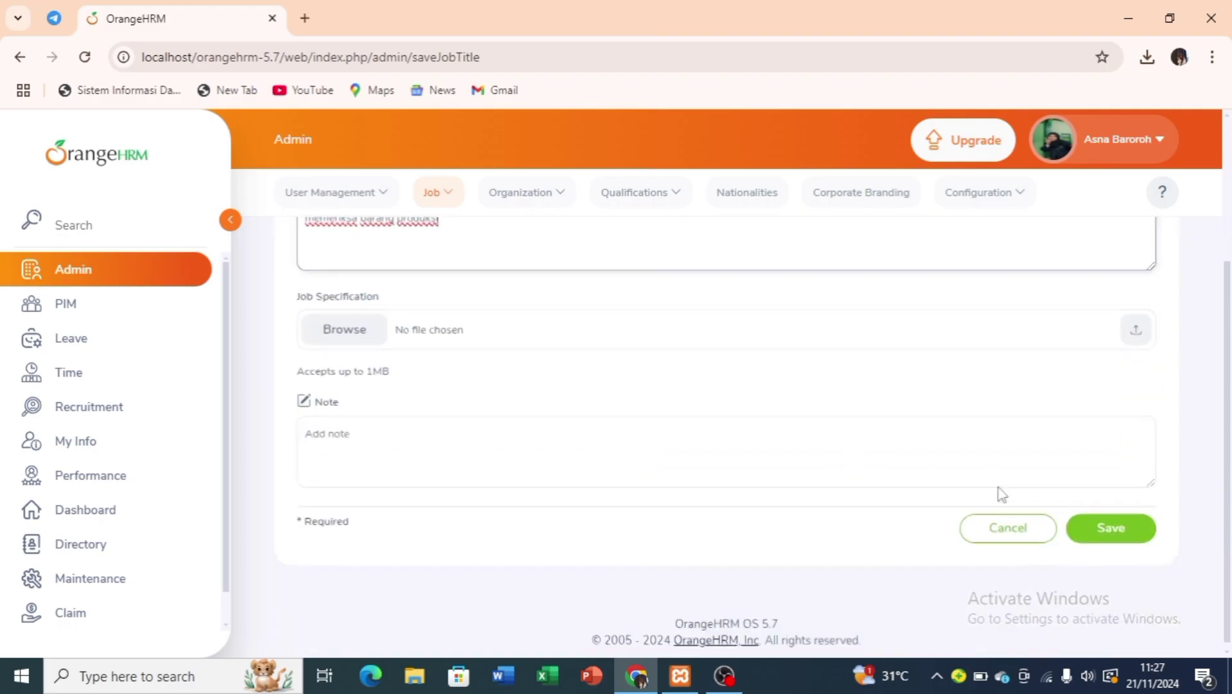
pyautogui.click(1102, 553)
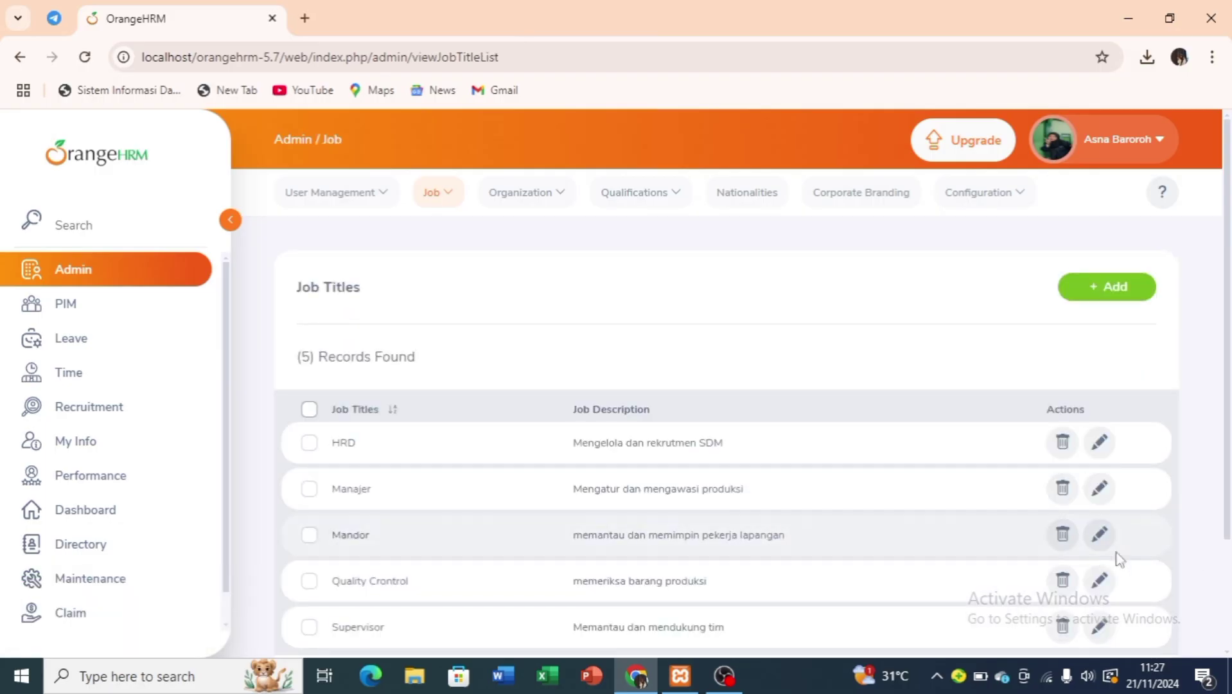
pyautogui.scroll(-1, 1048, 566)
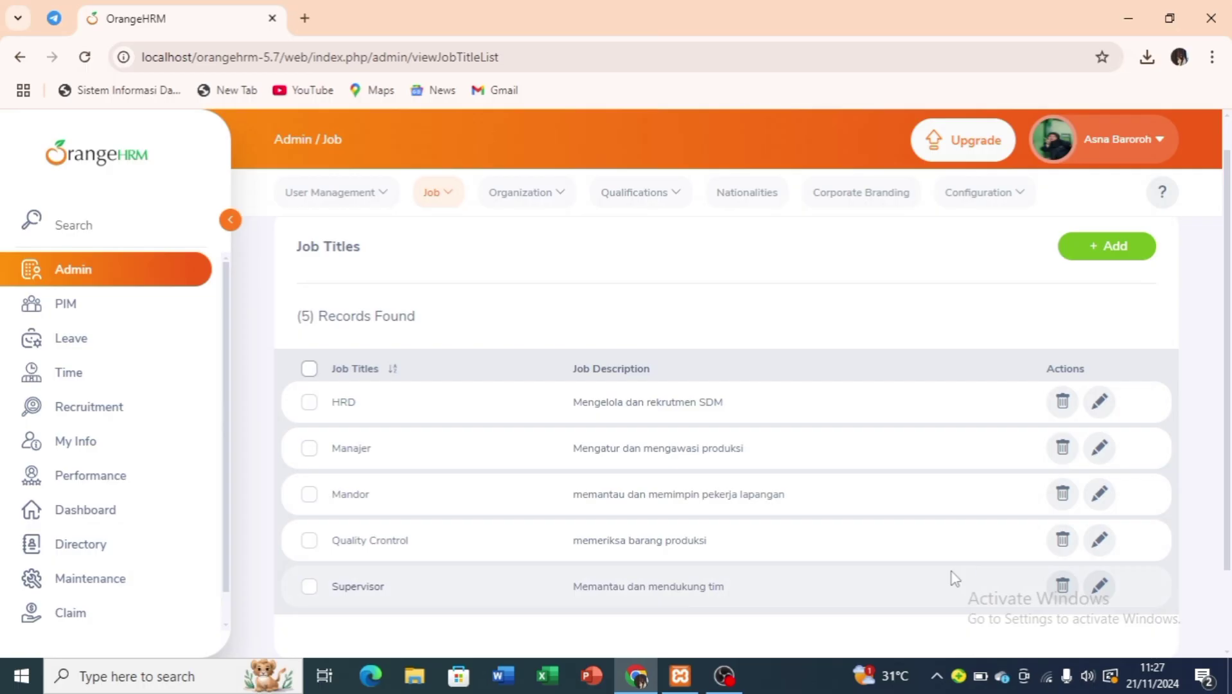
# Under Job > Pay Grades, add and save a pay grade named 'Quality Control'.
pyautogui.click(449, 194)
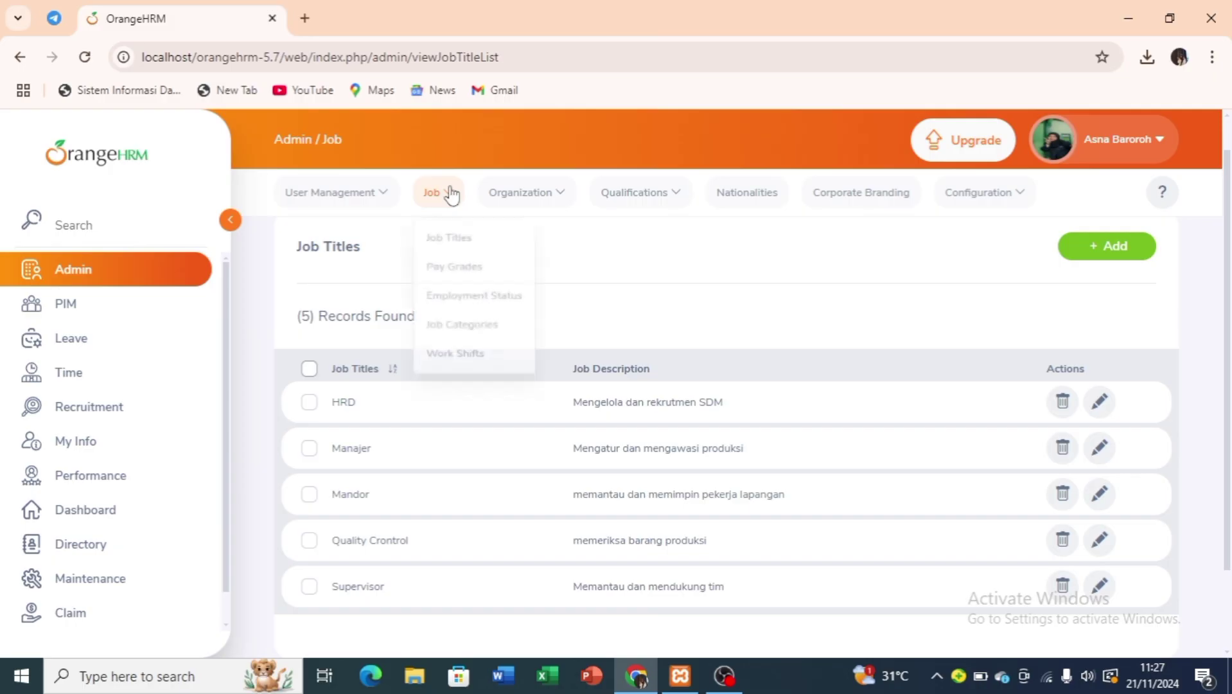
pyautogui.click(460, 278)
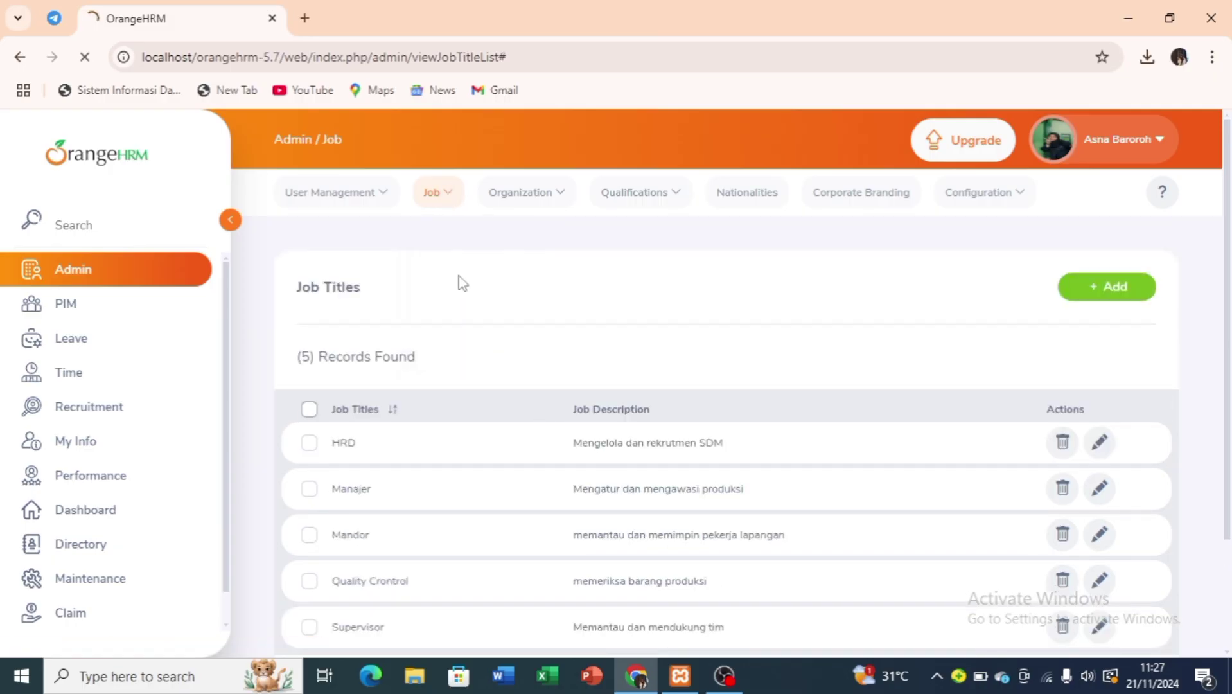
pyautogui.click(1086, 292)
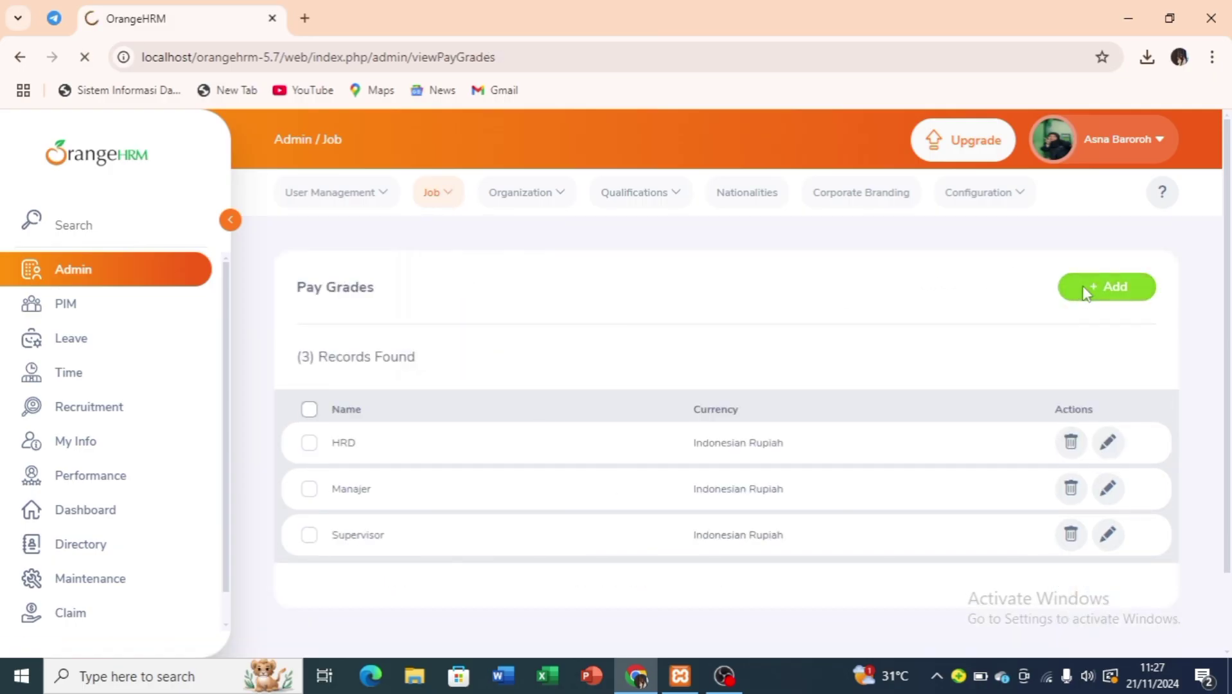
pyautogui.click(596, 358)
pyautogui.write('Q')
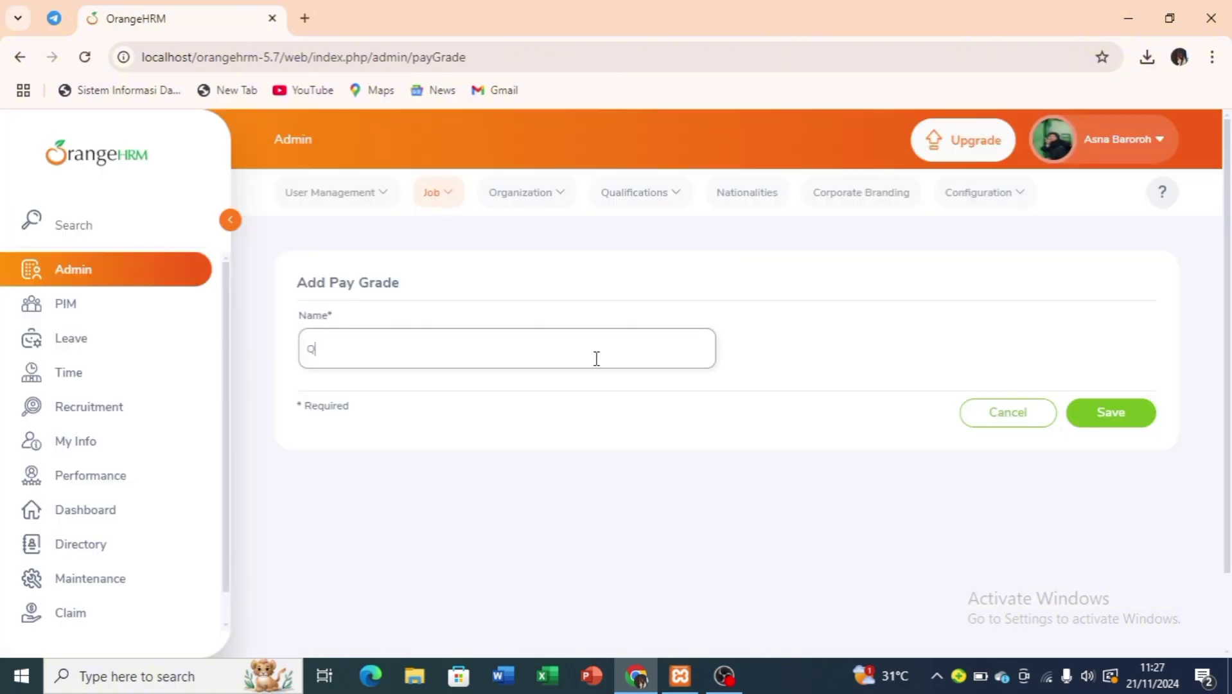
pyautogui.write('uality Control')
pyautogui.click(1120, 418)
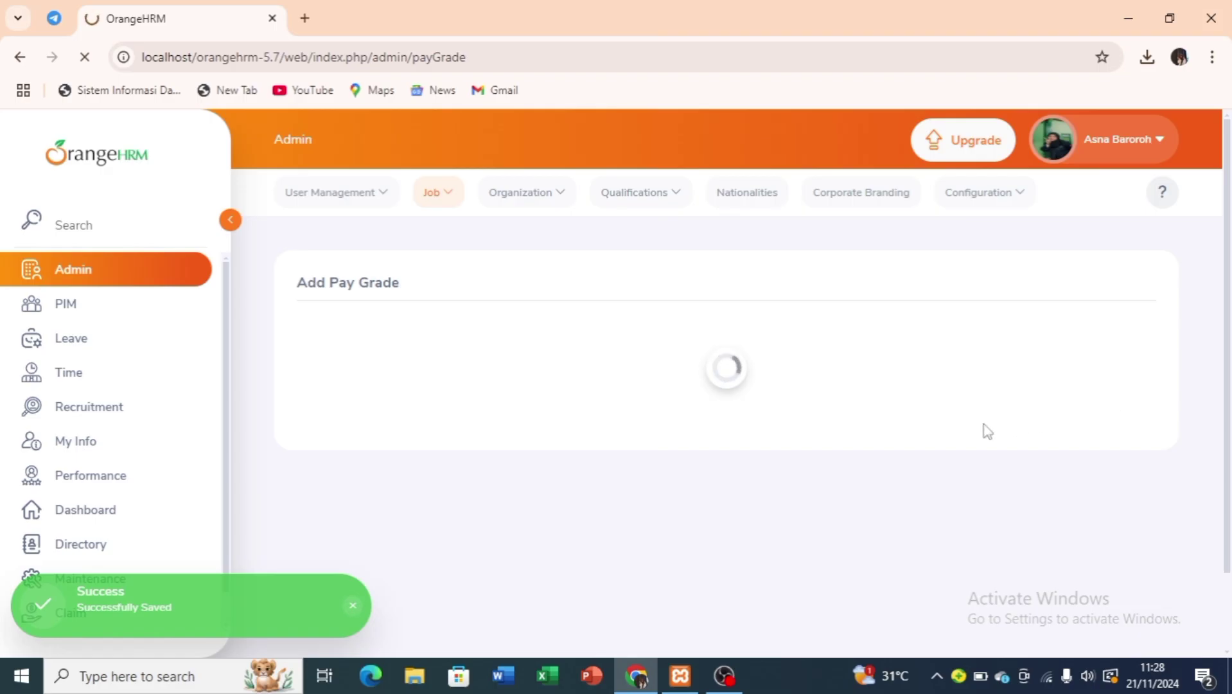
pyautogui.scroll(-2, 751, 497)
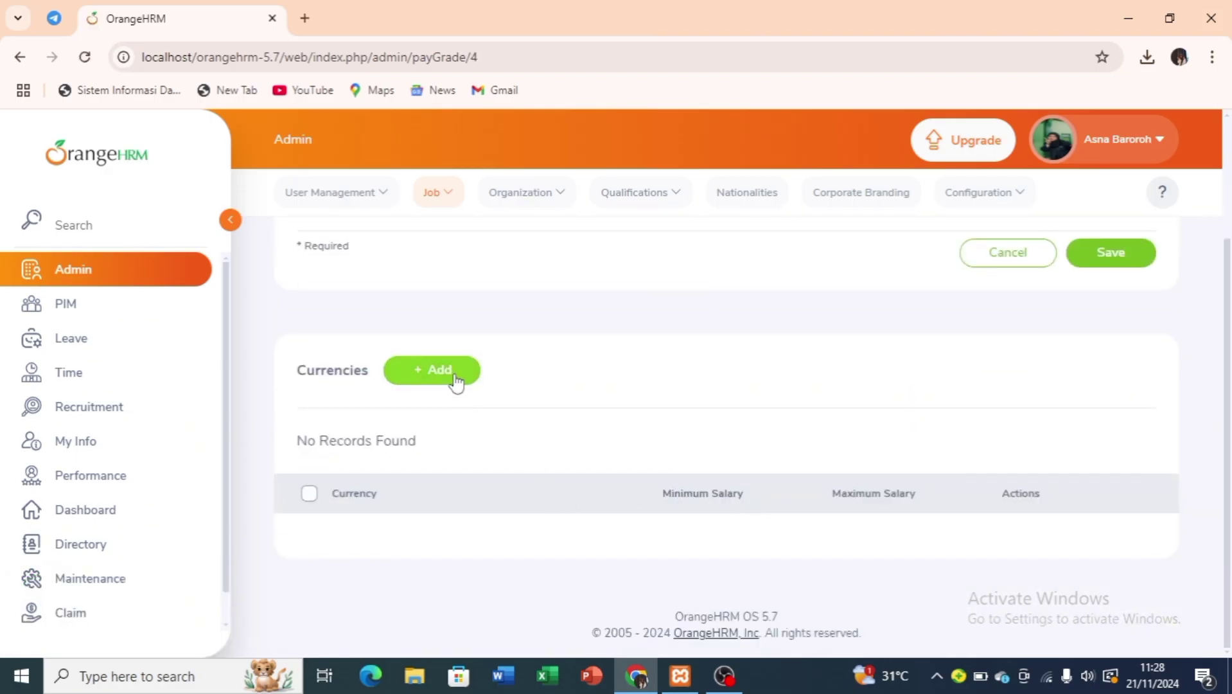
# Add Indonesian Rupiah as a currency for the Quality Control pay grade.
pyautogui.click(455, 382)
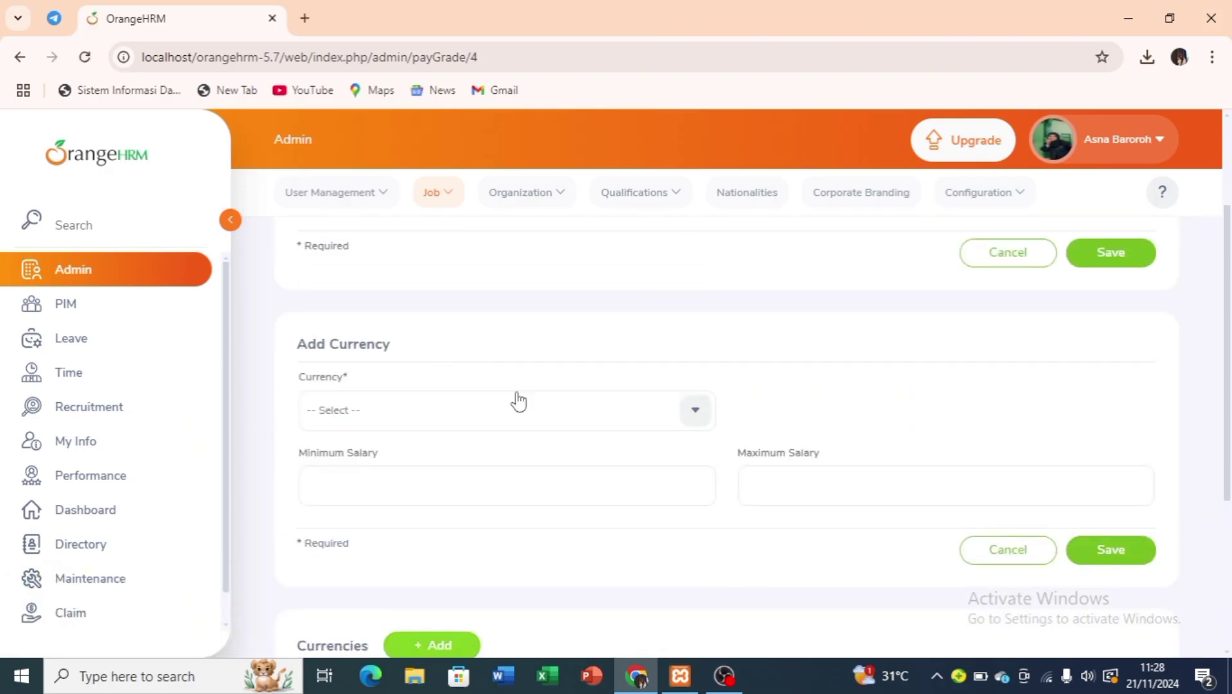
pyautogui.click(539, 416)
pyautogui.scroll(-5, 522, 525)
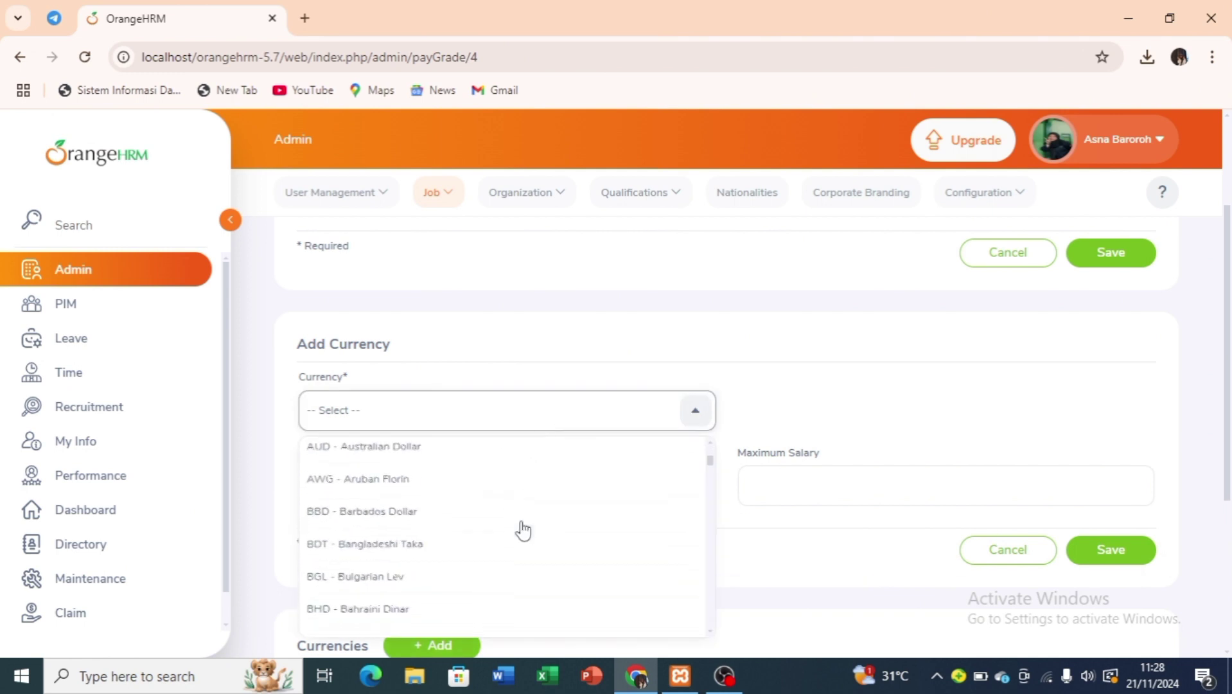
pyautogui.scroll(-15, 524, 530)
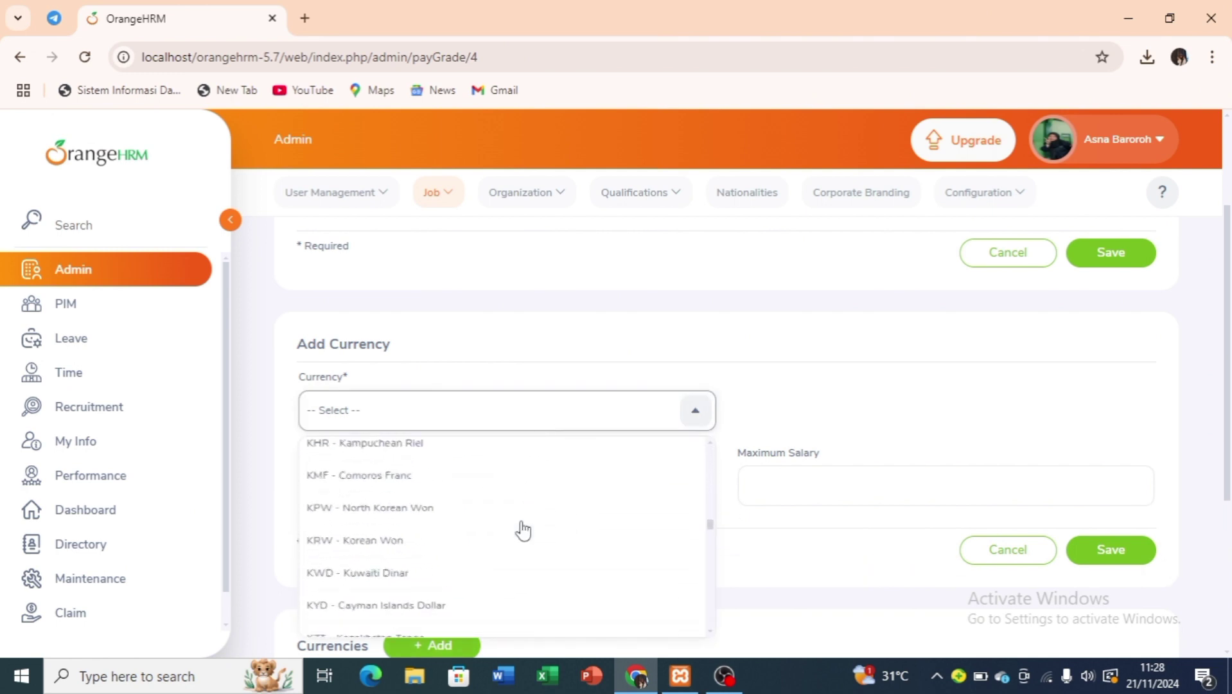
pyautogui.scroll(3, 481, 499)
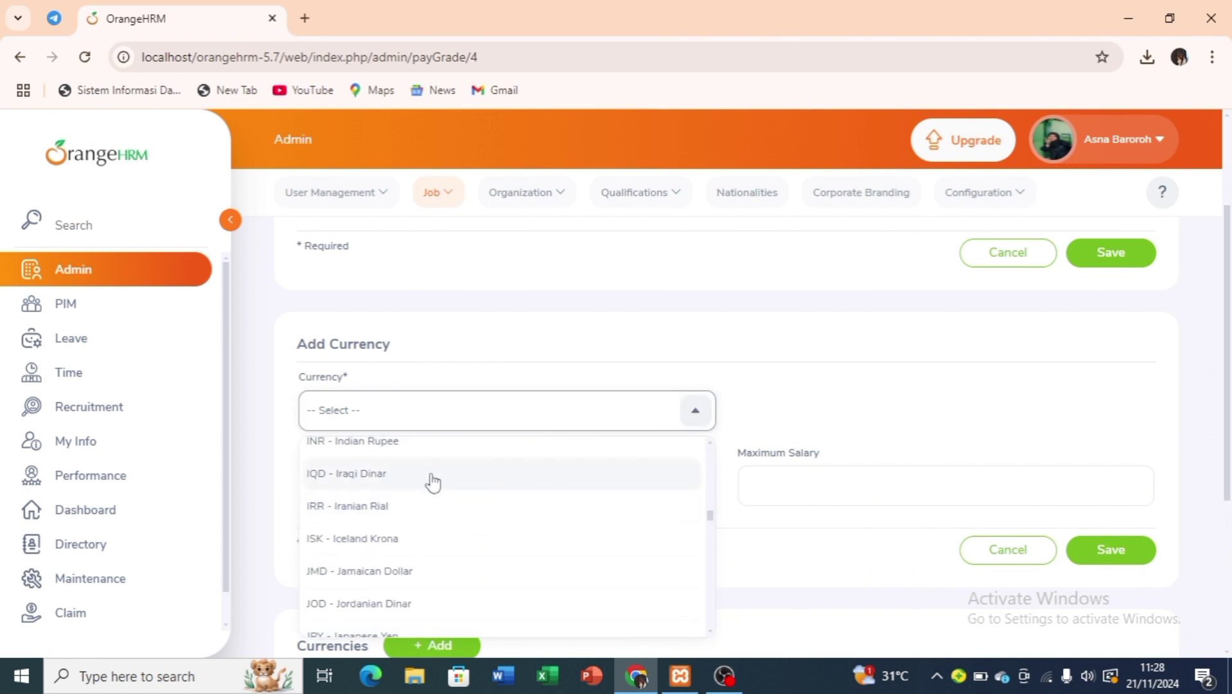
pyautogui.scroll(2, 424, 488)
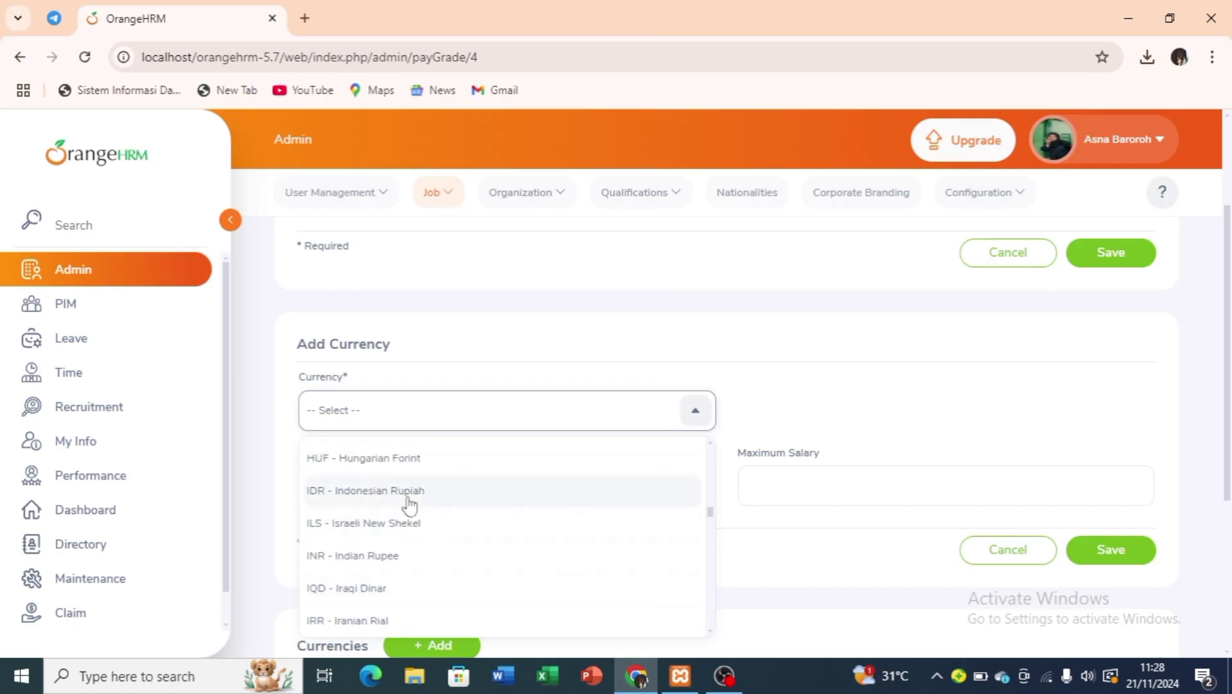
pyautogui.scroll(1, 409, 501)
pyautogui.click(399, 553)
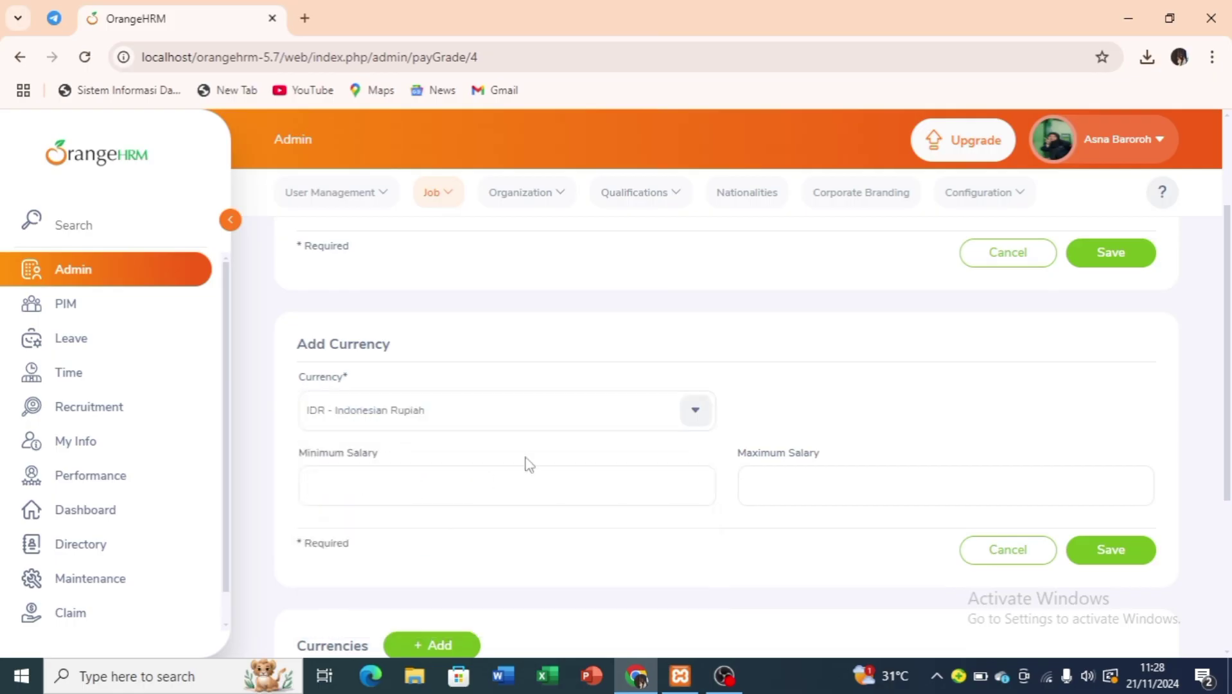
# Set the Rupiah salary range to 2500000–3000000 and save the pay grade.
pyautogui.click(546, 490)
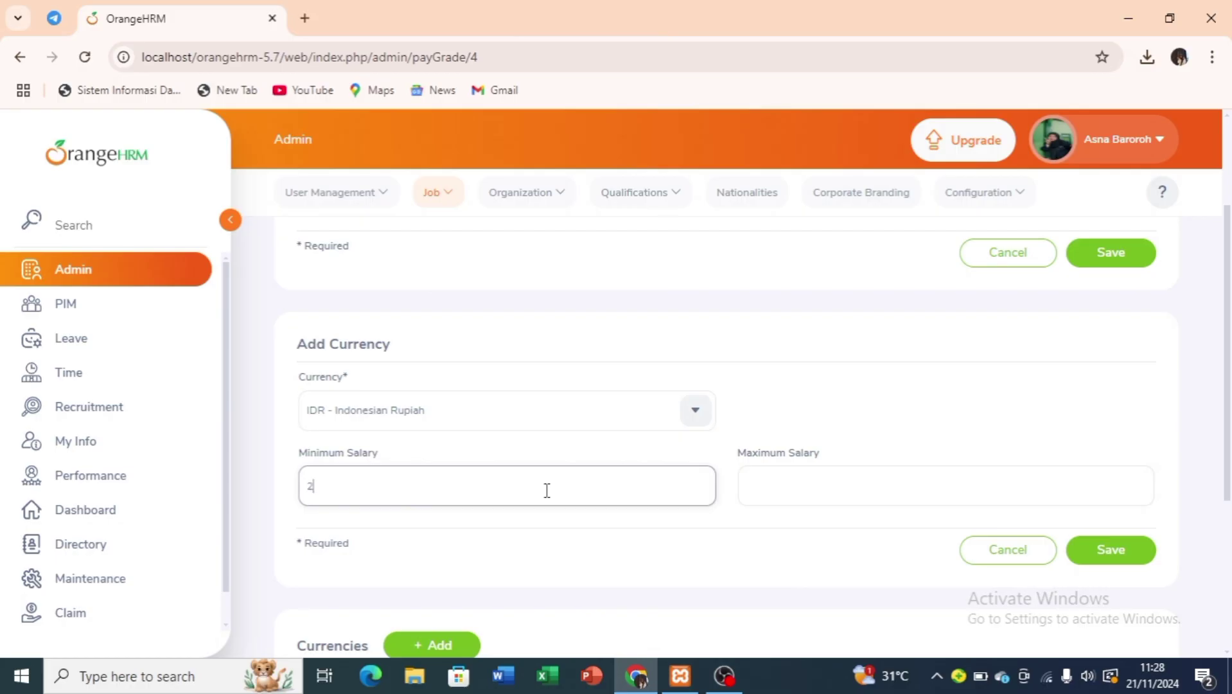
pyautogui.write('2500000')
pyautogui.click(815, 486)
pyautogui.write('300')
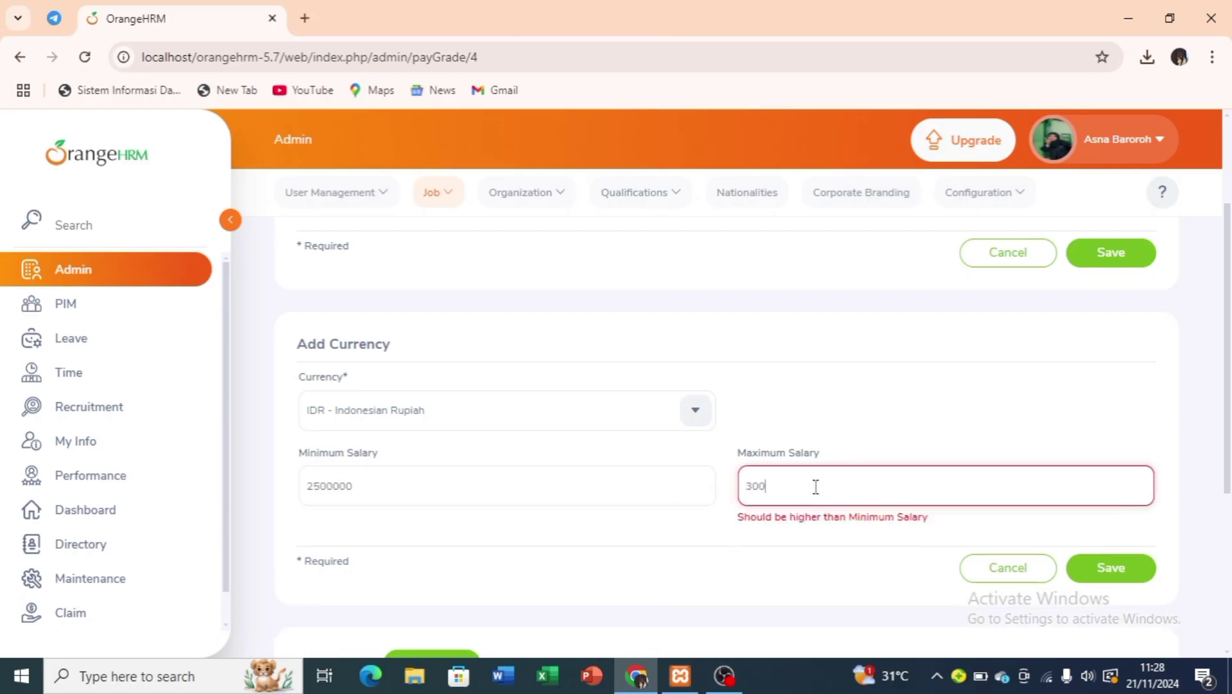
pyautogui.write('0000')
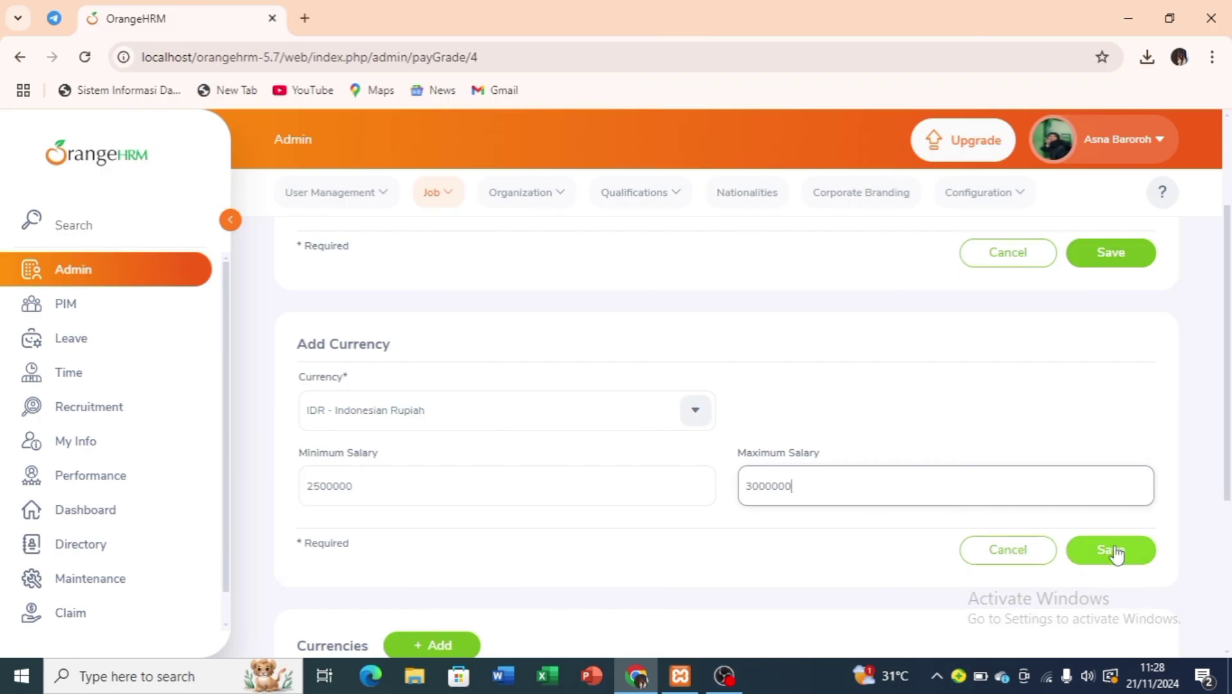
pyautogui.click(1114, 552)
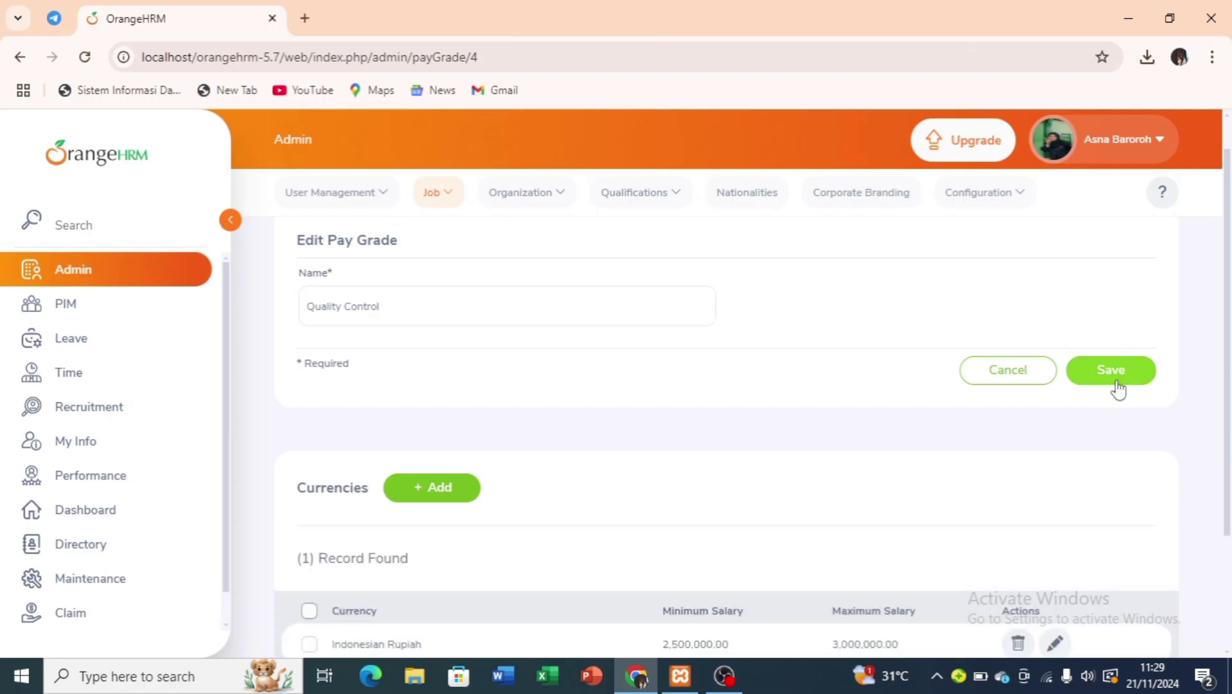
pyautogui.click(1118, 389)
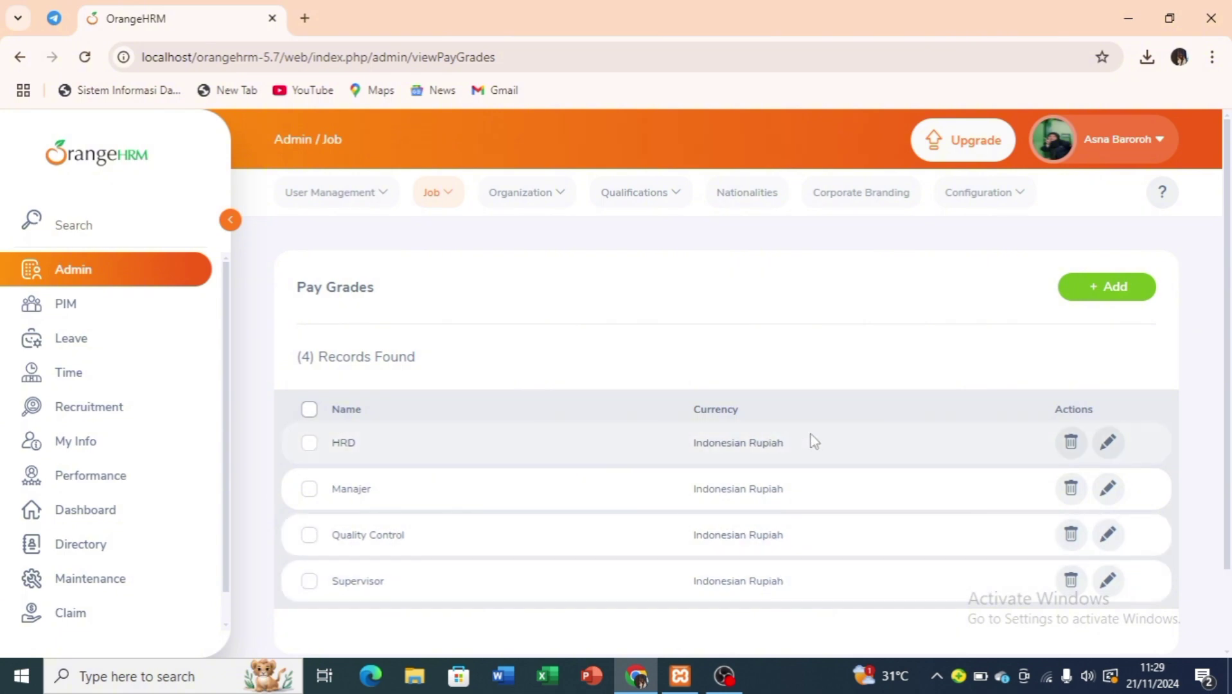
# Under Job > Employment Status, add and save a status named 'pegawai kontrak'.
pyautogui.click(438, 205)
pyautogui.click(449, 309)
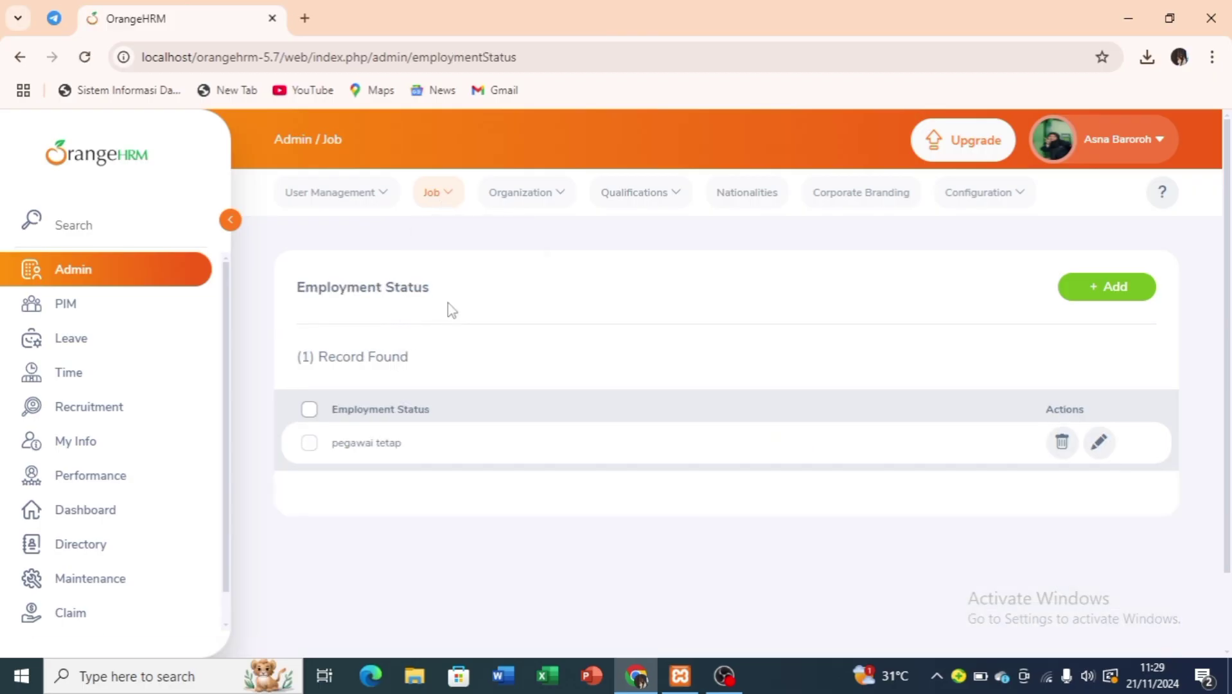
pyautogui.click(1100, 307)
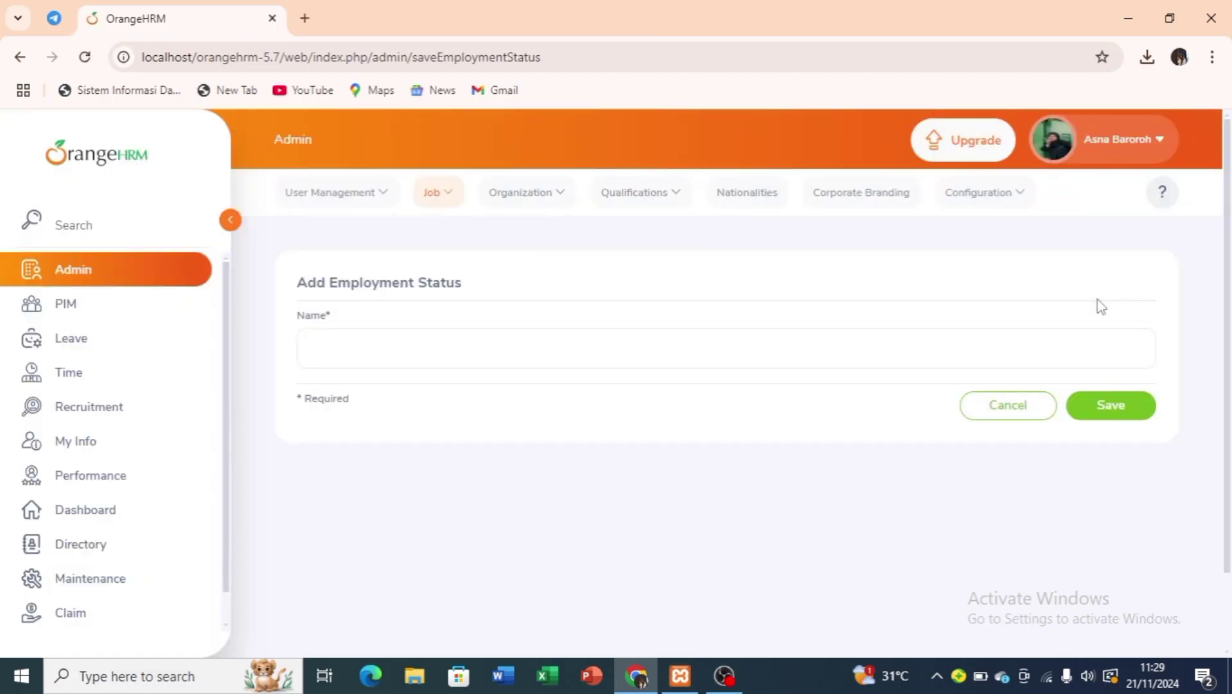
pyautogui.click(648, 343)
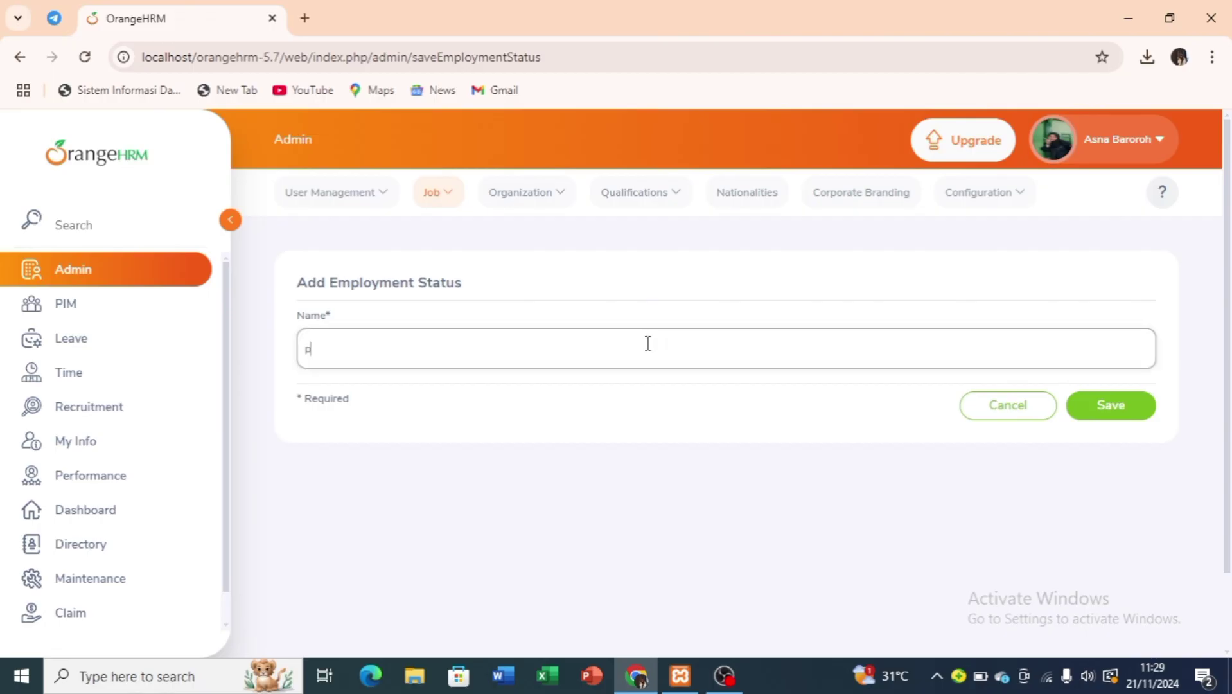
pyautogui.write('pegawai kom')
pyautogui.write('trak')
pyautogui.click(1123, 412)
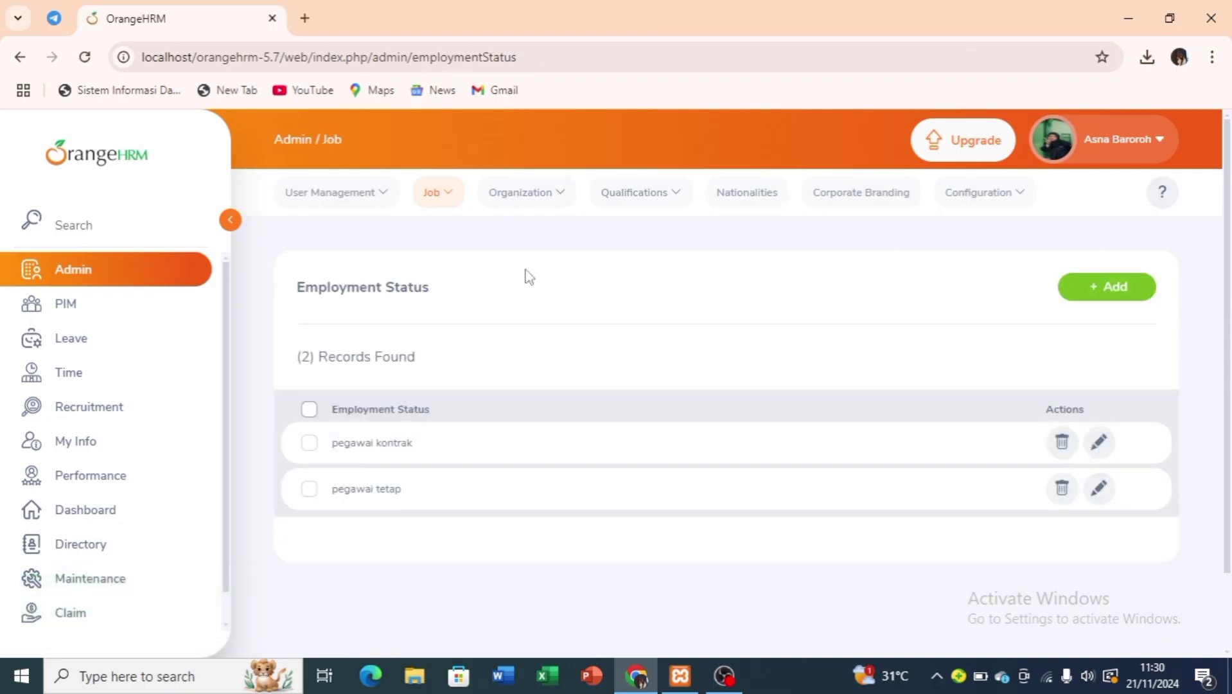
# Under Job > Job Categories, add and save a category named 'Security'.
pyautogui.click(441, 194)
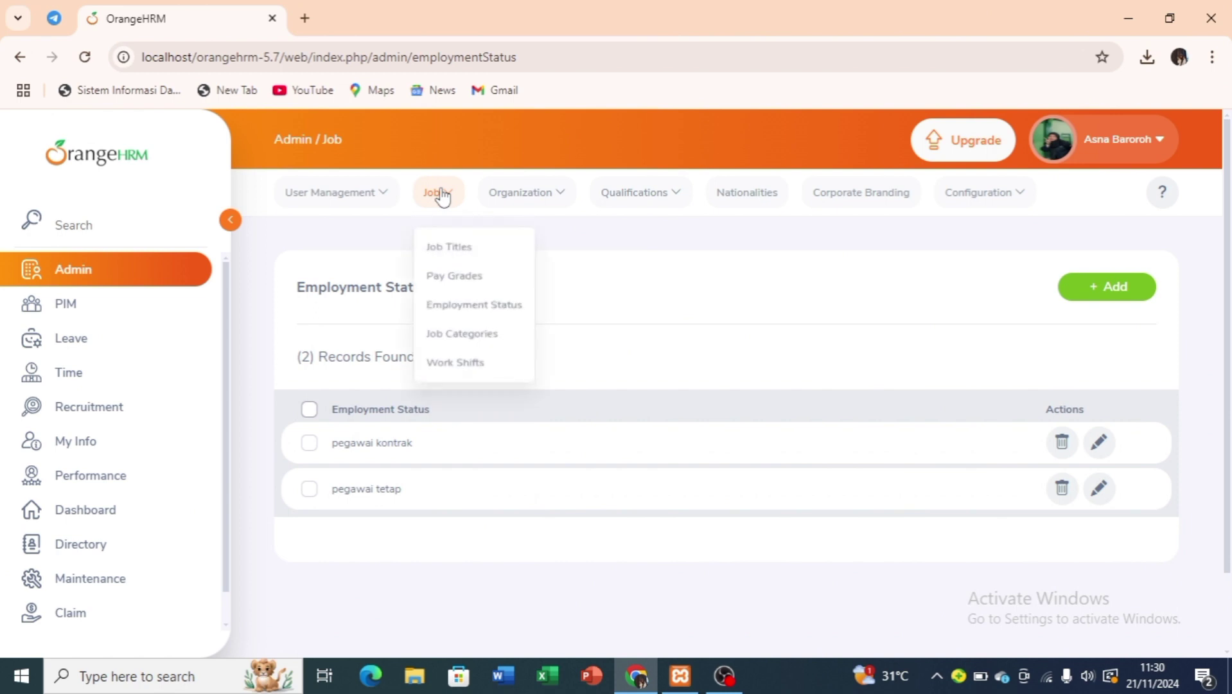
pyautogui.click(453, 333)
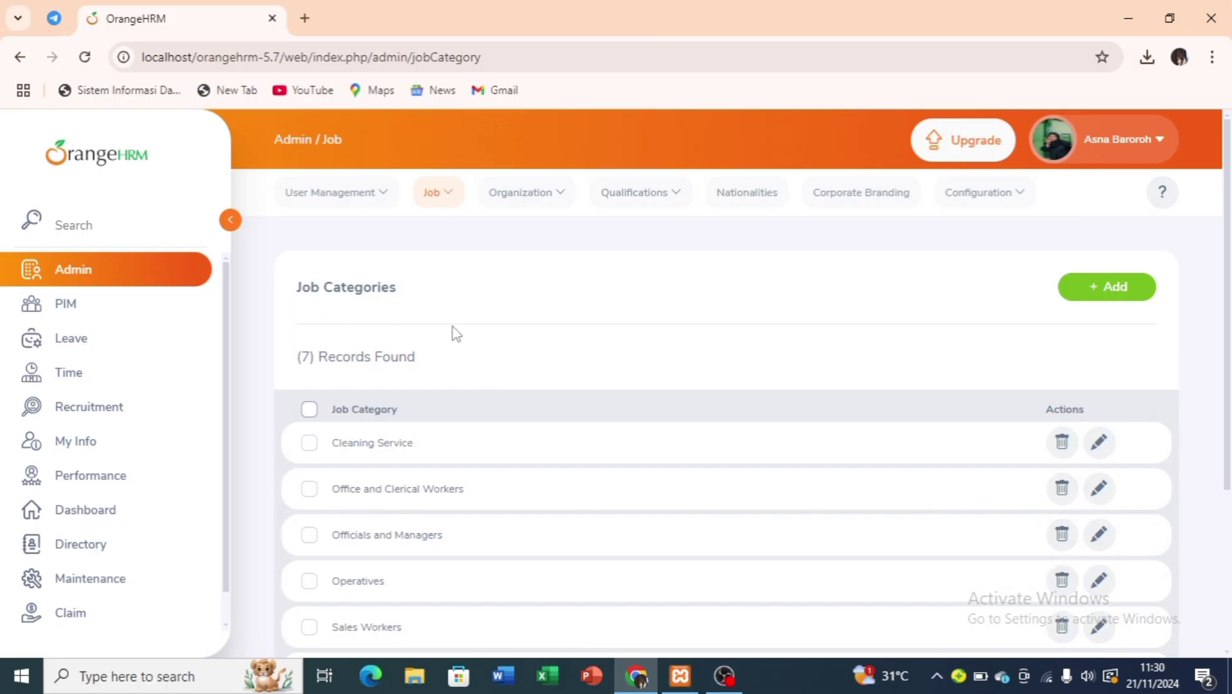
pyautogui.scroll(-4, 621, 533)
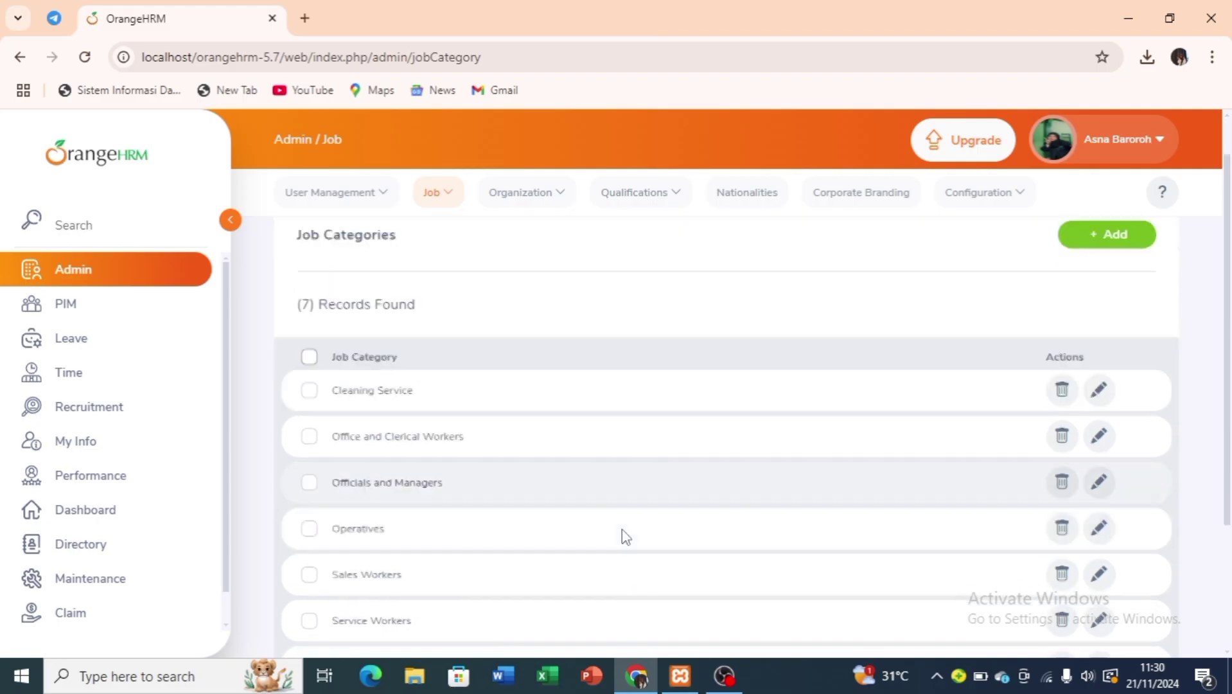
pyautogui.scroll(2, 626, 536)
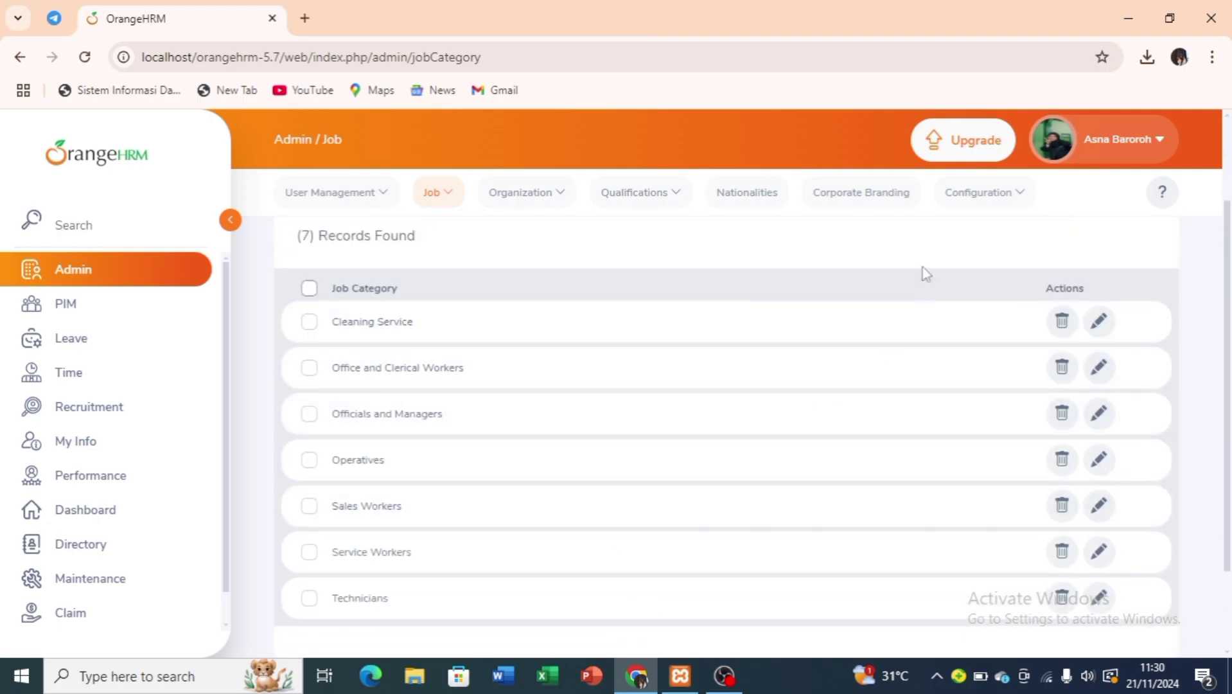
pyautogui.scroll(2, 1085, 233)
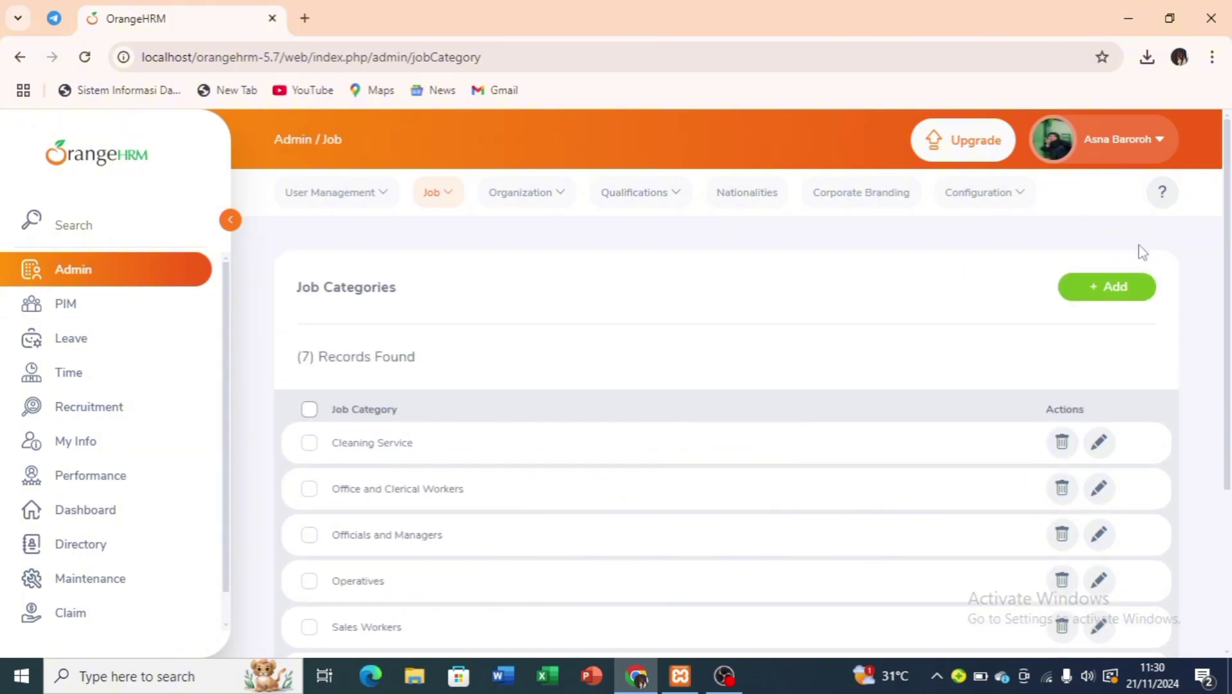
pyautogui.click(1126, 289)
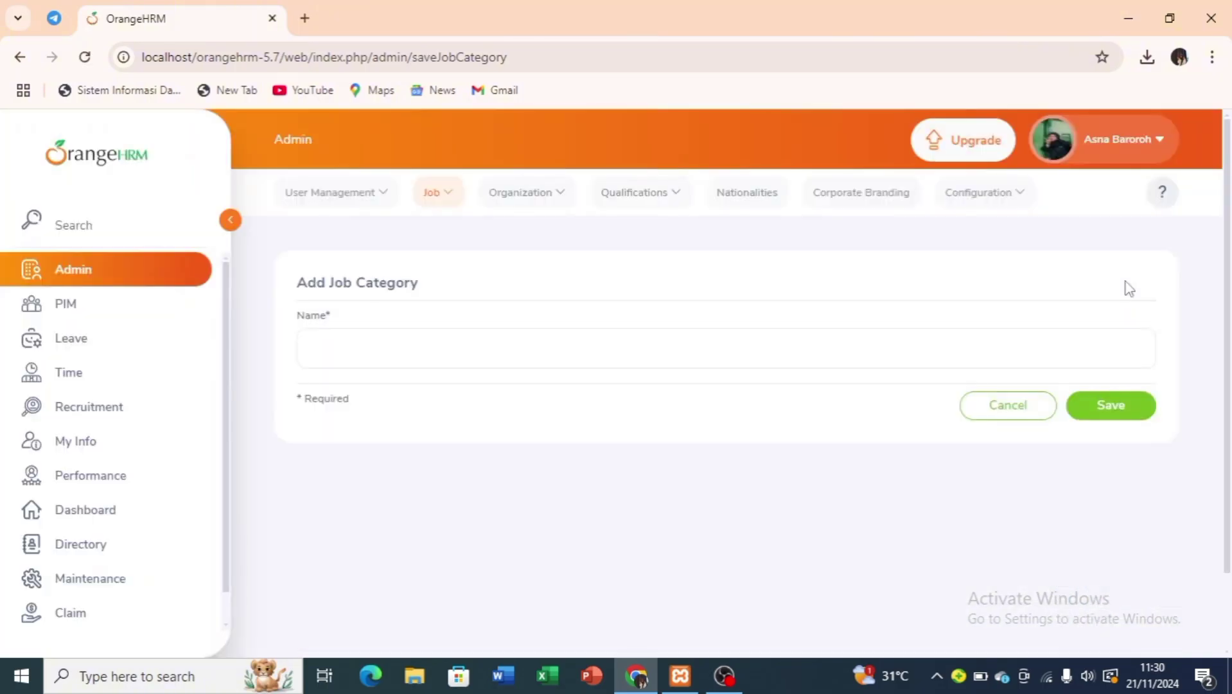
pyautogui.click(656, 353)
pyautogui.write('Sec')
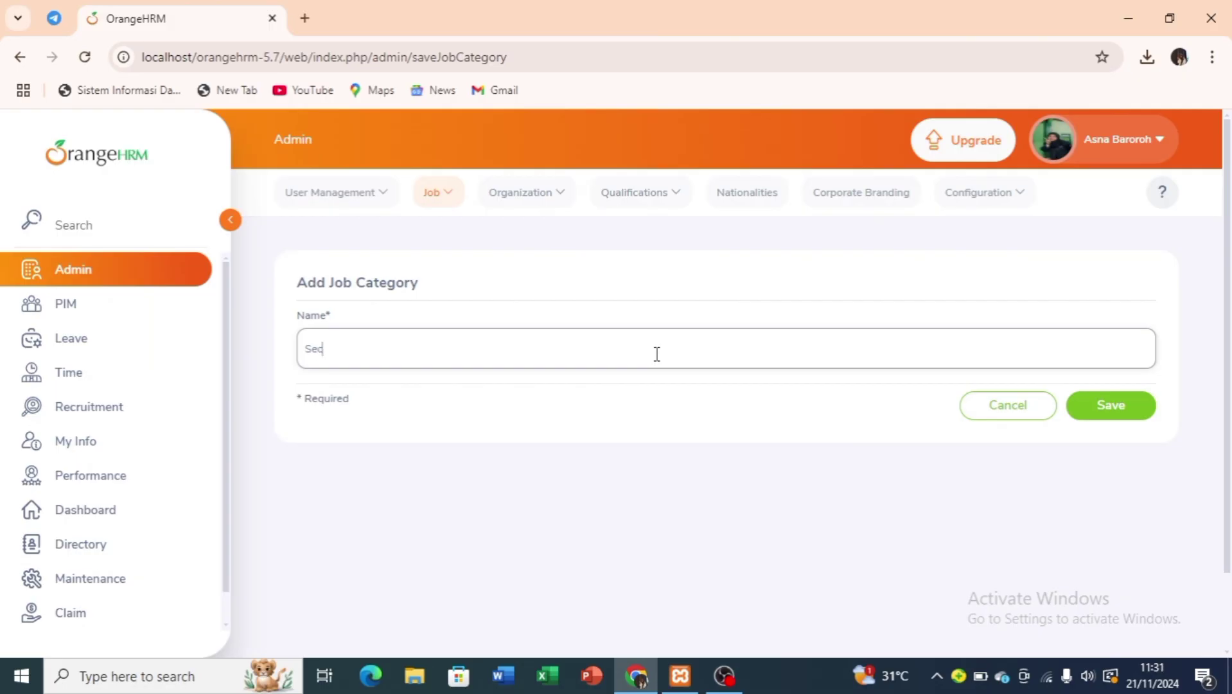
pyautogui.write('urity')
pyautogui.click(1133, 409)
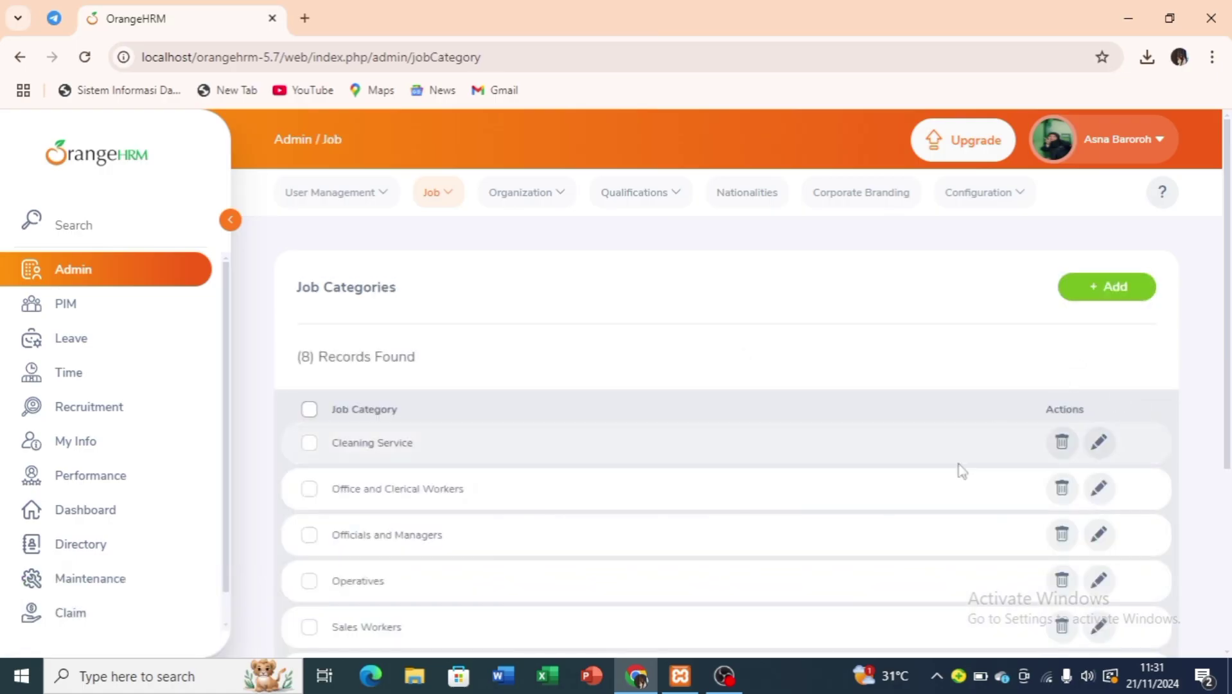
pyautogui.scroll(-1, 852, 587)
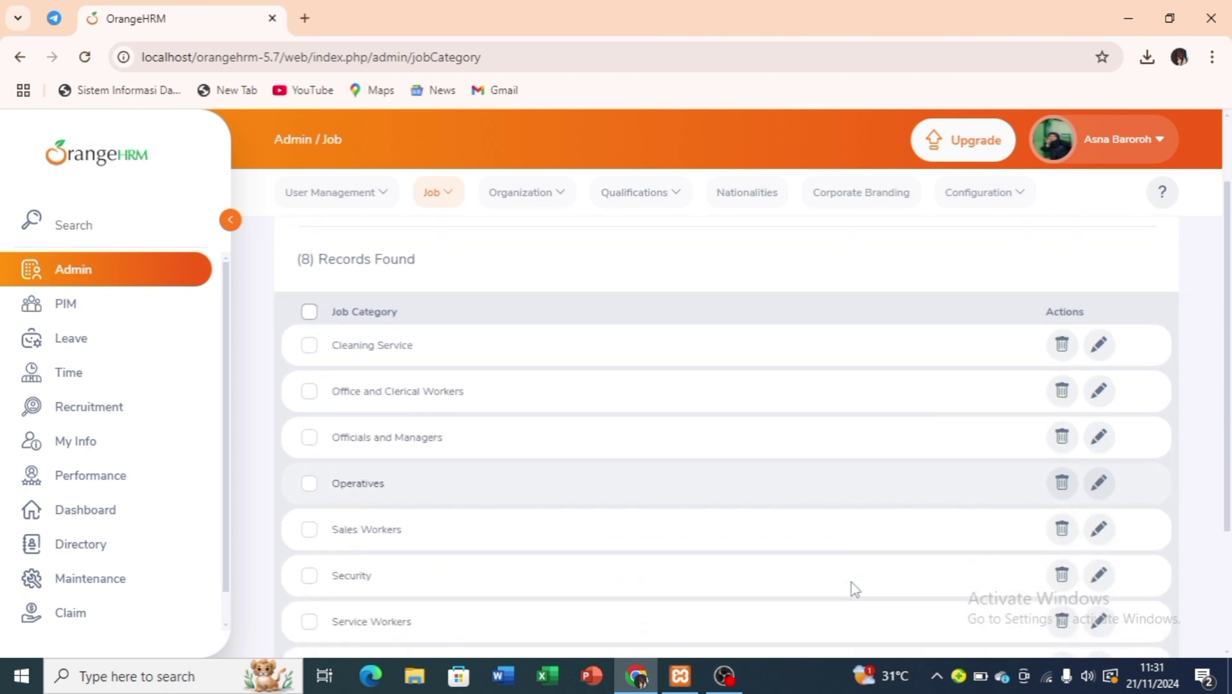
pyautogui.scroll(2, 709, 527)
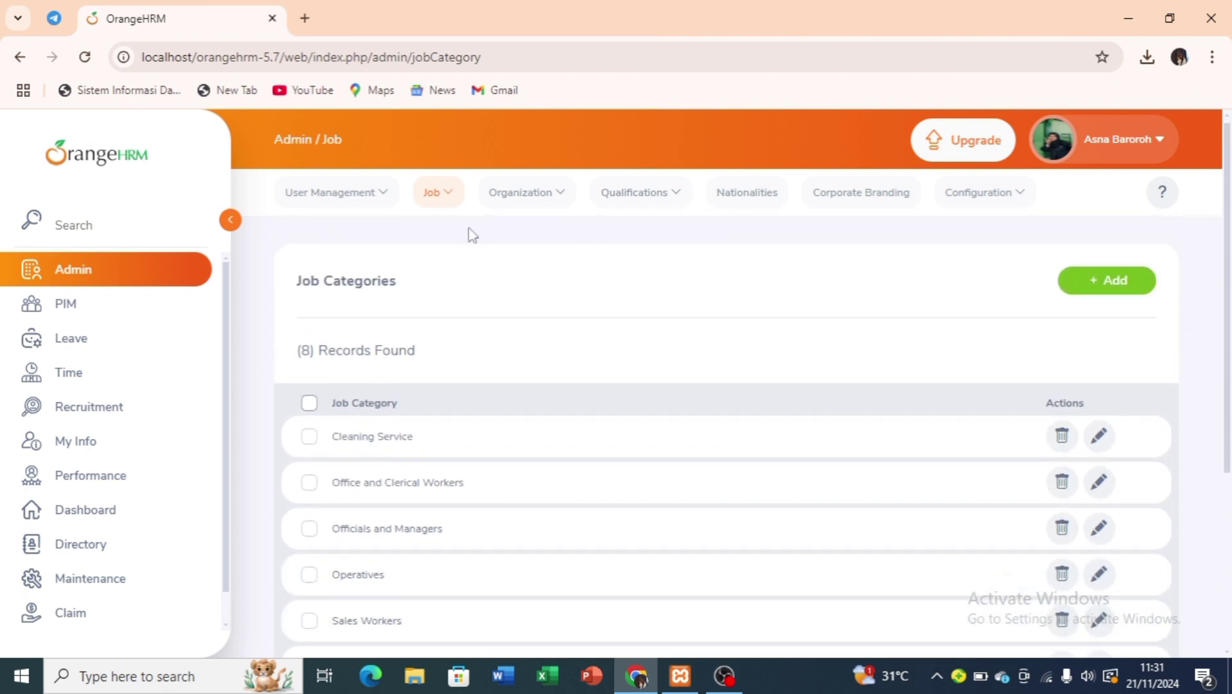
# Start a new work shift under Job > Work Shifts named 'Non Shift'.
pyautogui.click(447, 198)
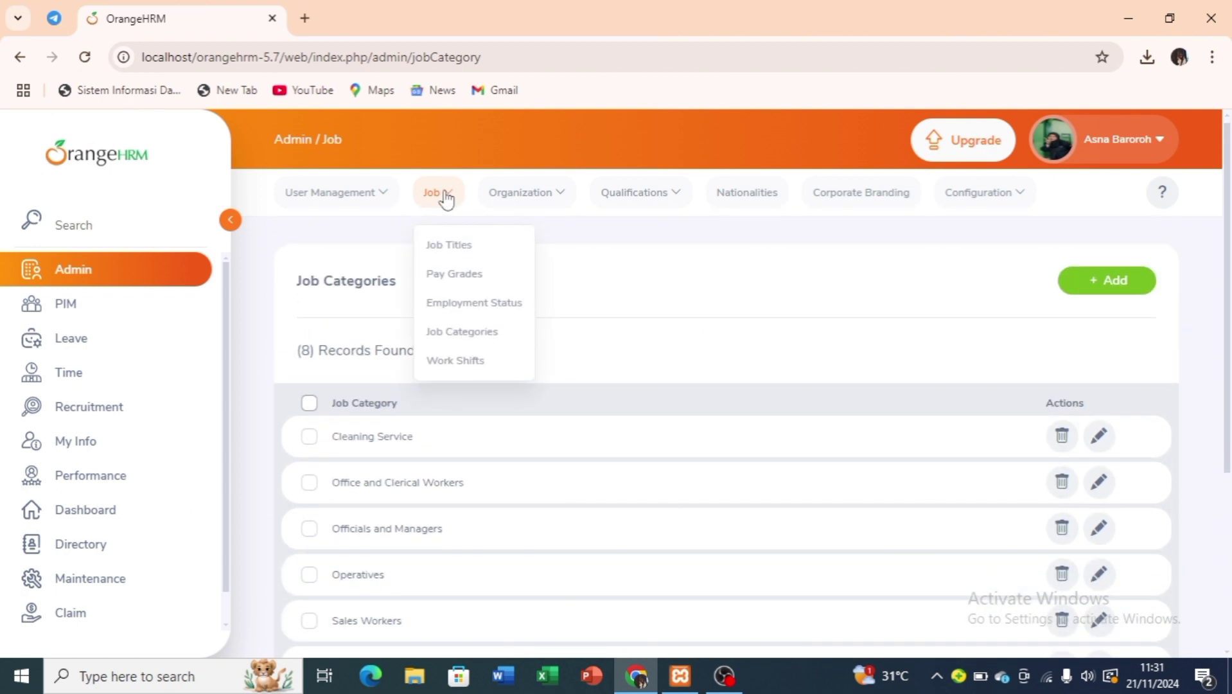
pyautogui.click(472, 334)
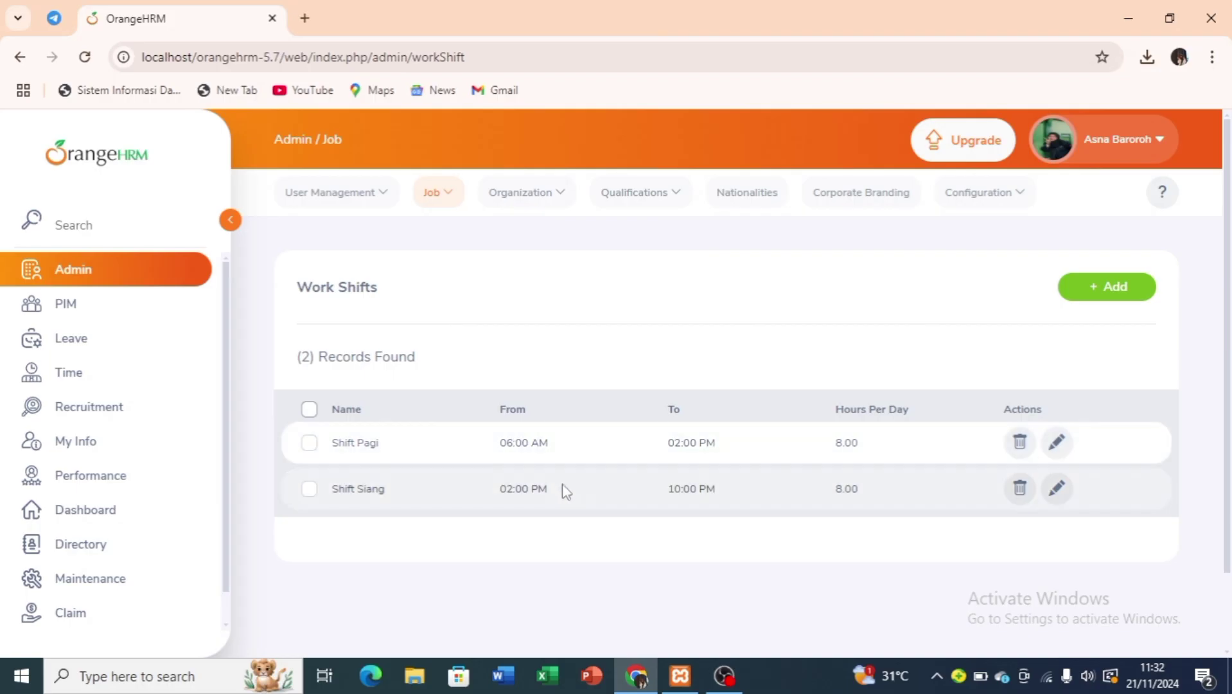
pyautogui.click(1104, 283)
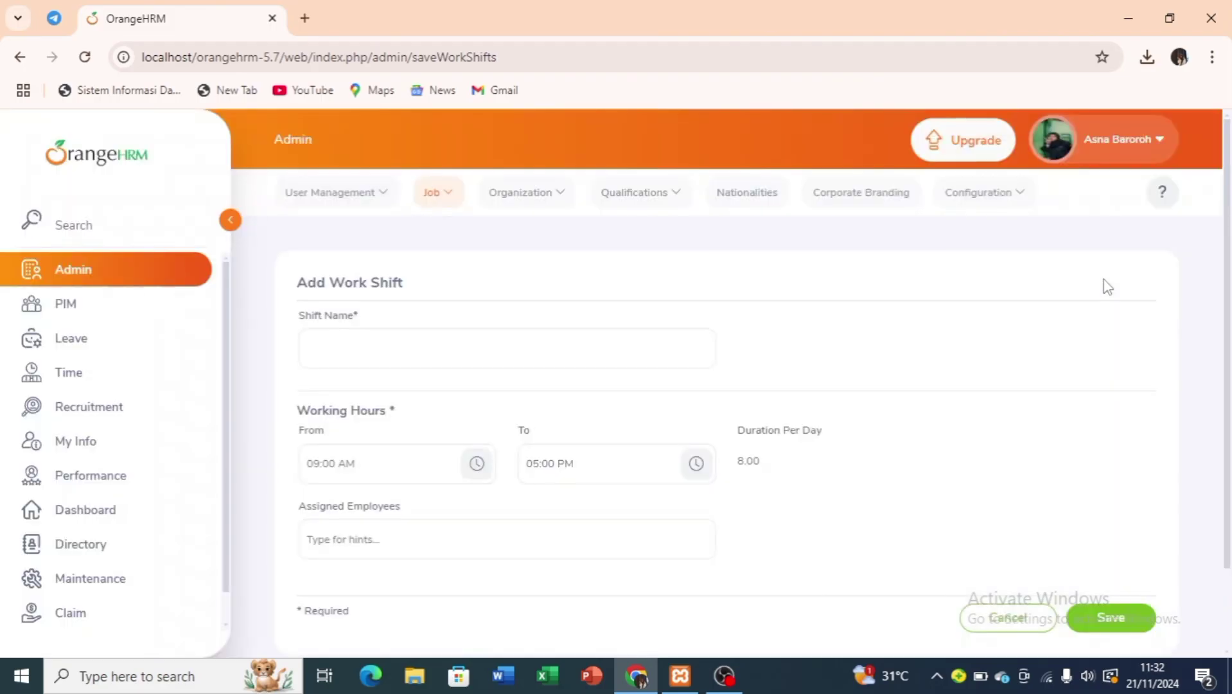
pyautogui.click(553, 353)
pyautogui.write('N')
pyautogui.write('on S')
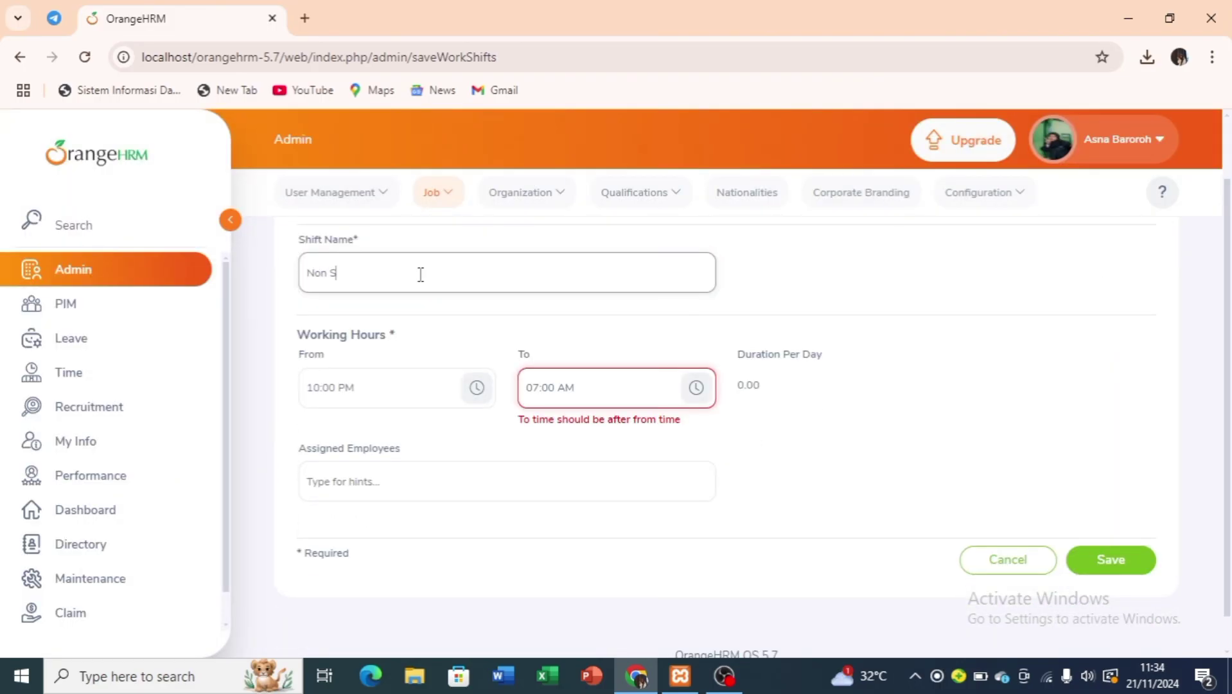
# Set the shift's start time to 08:30 AM.
pyautogui.click(370, 386)
pyautogui.press('BackSpace')
pyautogui.press('BackSpace')
pyautogui.press('BackSpace')
pyautogui.press('BackSpace')
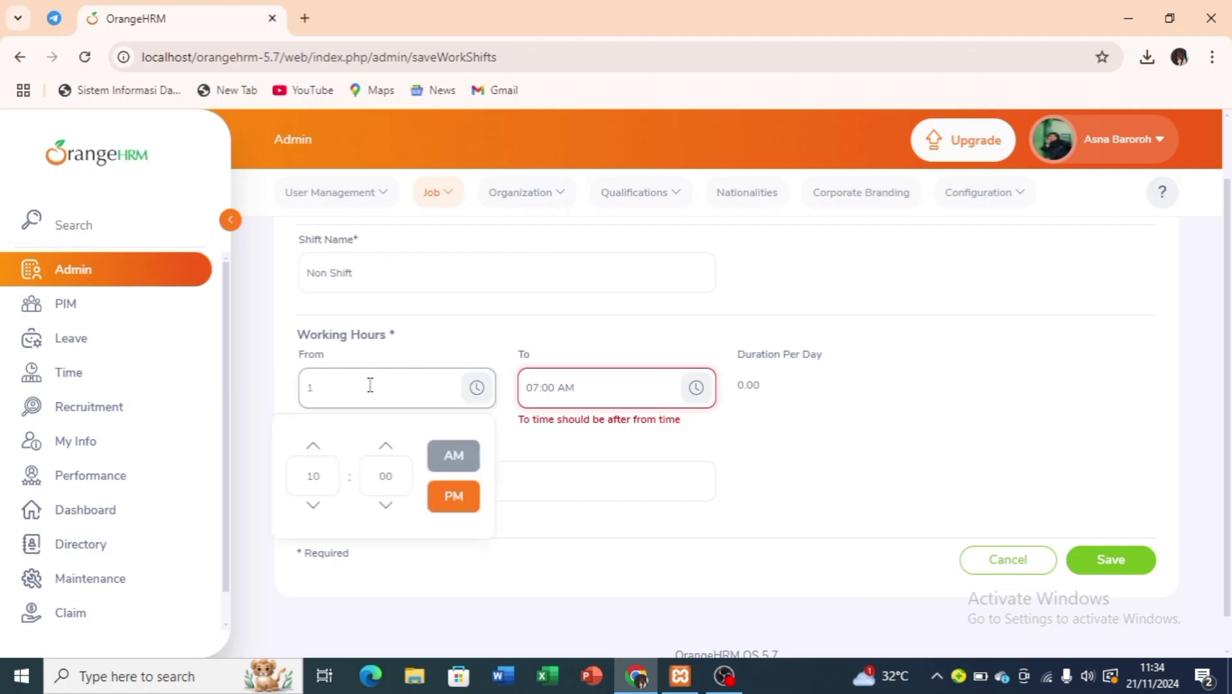
pyautogui.press('BackSpace')
pyautogui.click(476, 393)
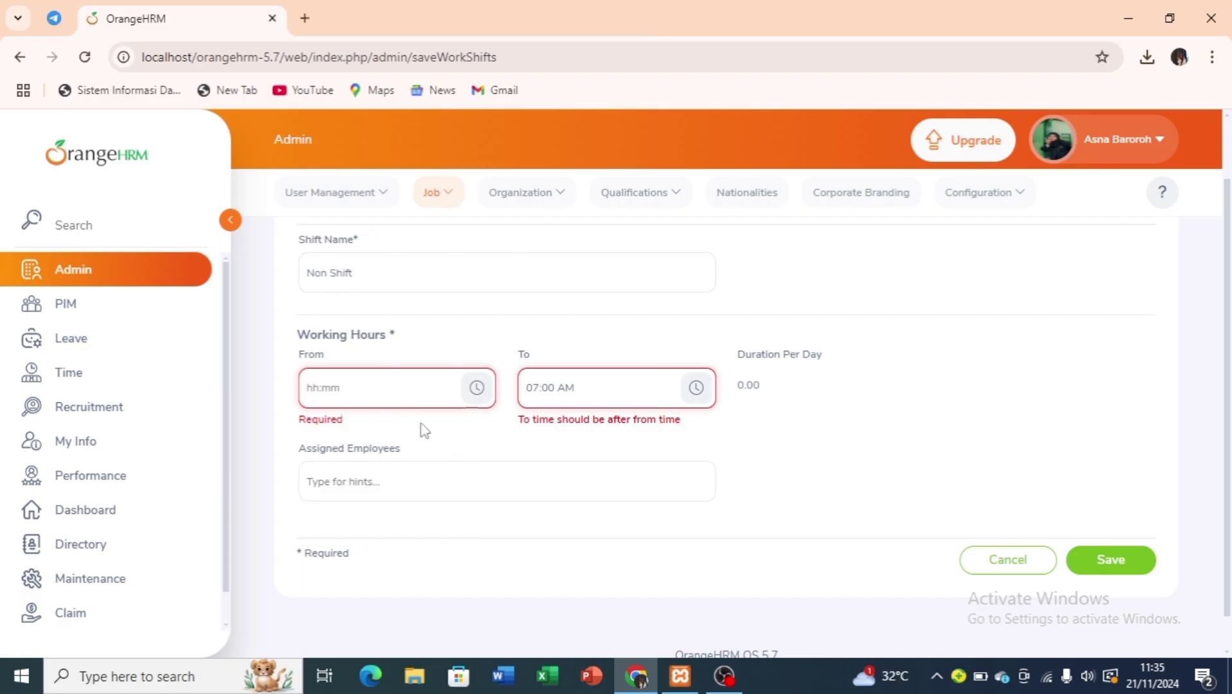
pyautogui.click(480, 394)
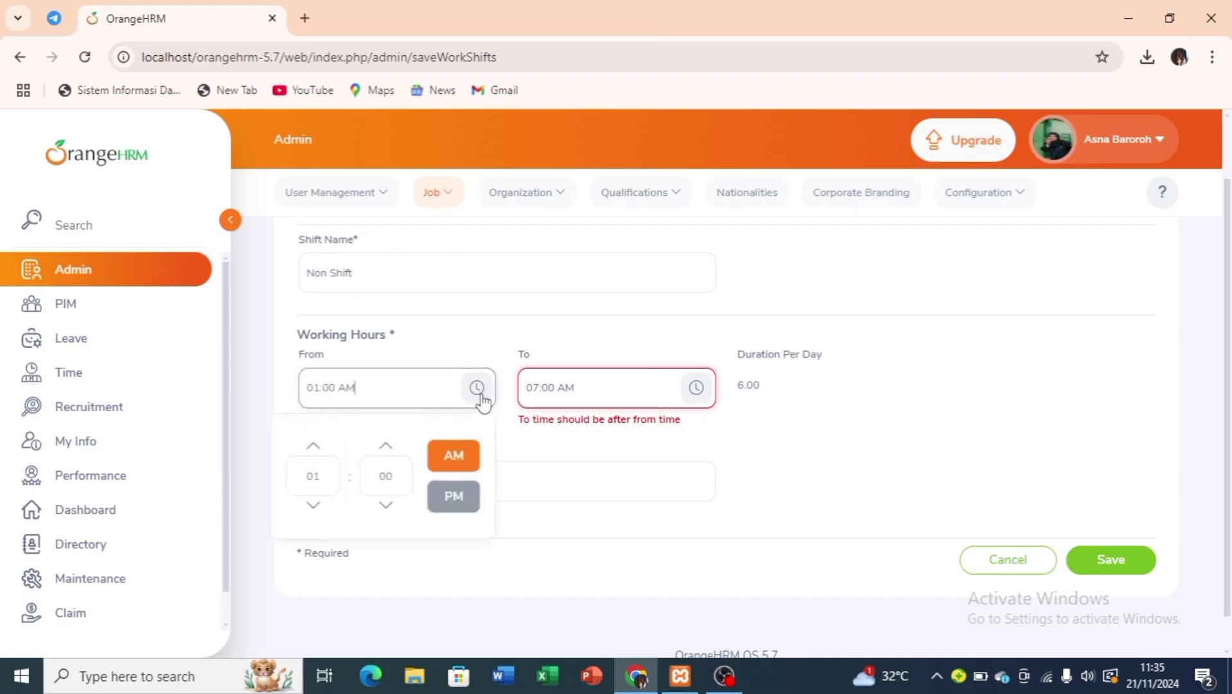
pyautogui.click(443, 453)
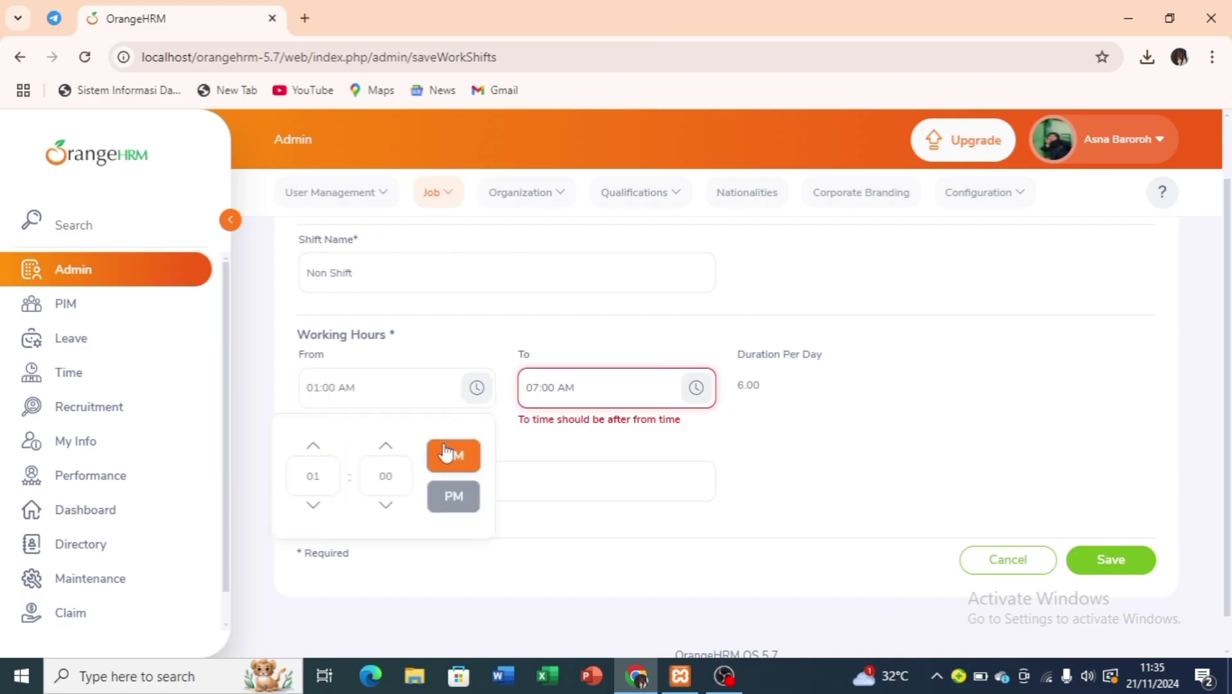
pyautogui.click(315, 447)
pyautogui.click(454, 455)
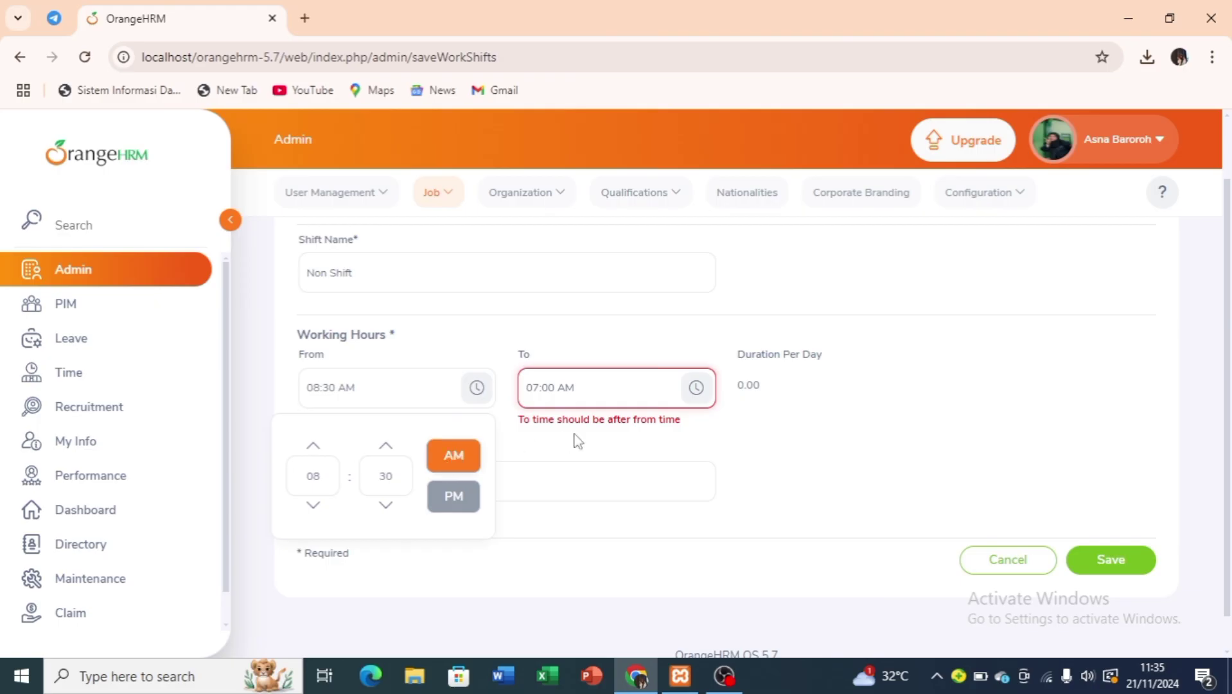
# Set the end time to 04:30 PM and save the Non Shift work shift.
pyautogui.click(696, 387)
pyautogui.click(668, 496)
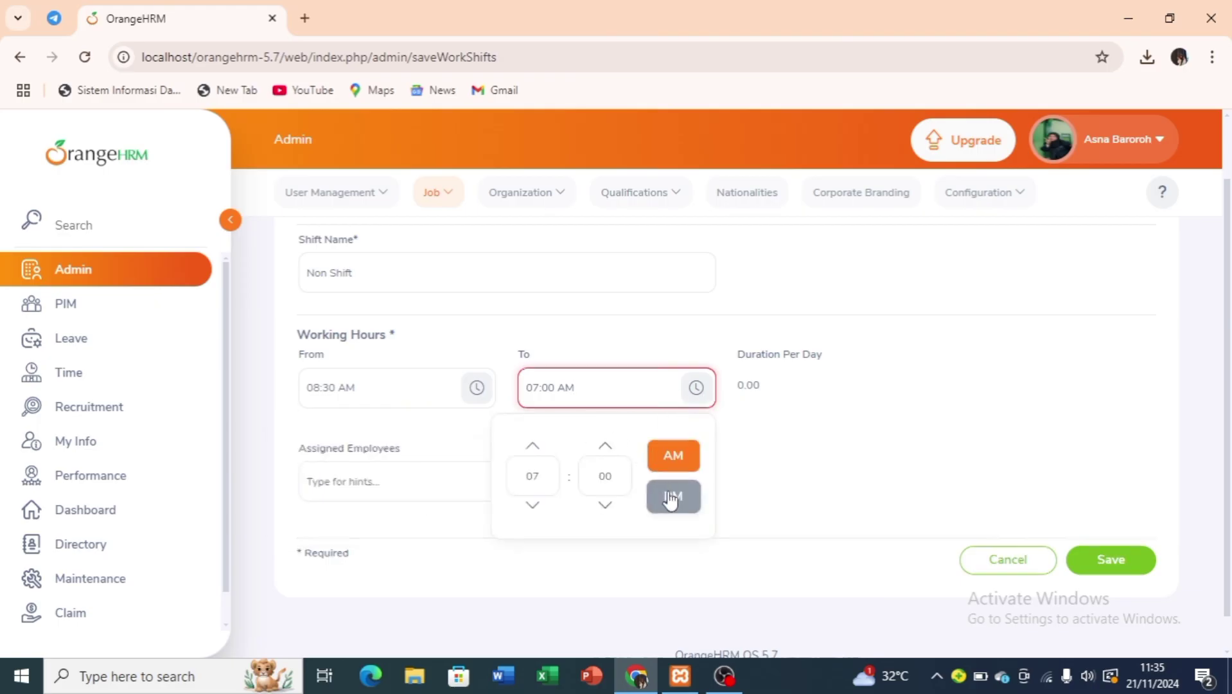
pyautogui.click(533, 446)
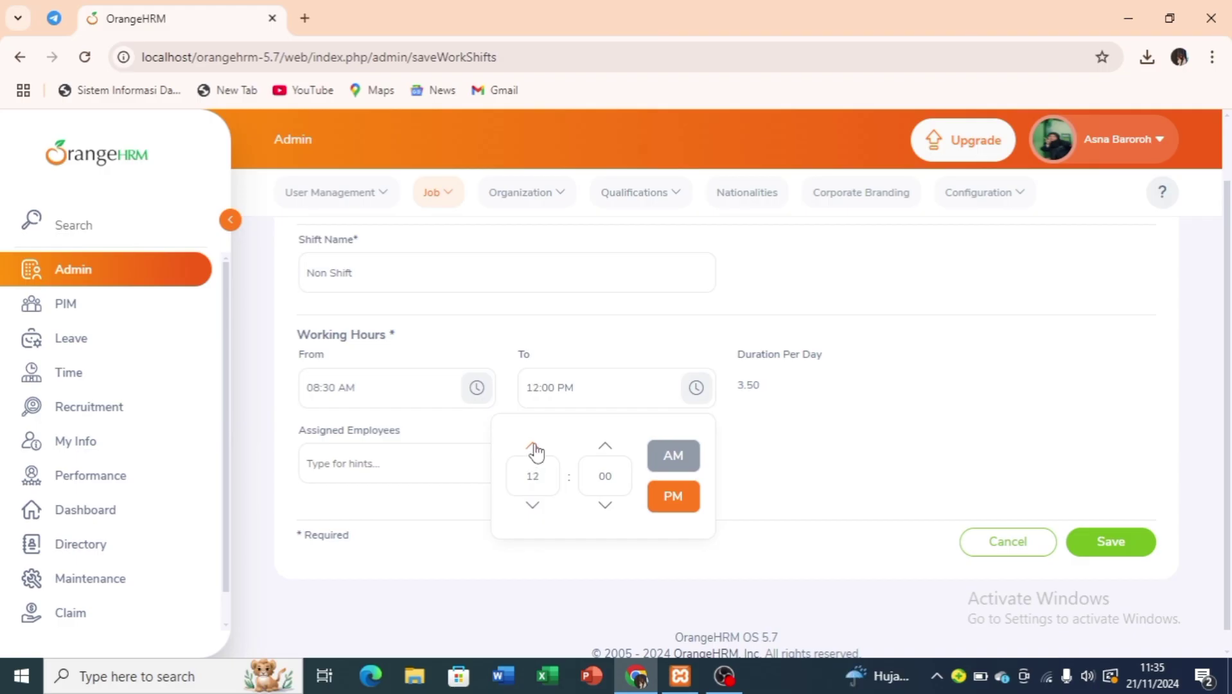
pyautogui.click(533, 506)
pyautogui.click(533, 506)
pyautogui.click(532, 506)
pyautogui.click(607, 449)
pyautogui.click(909, 499)
pyautogui.click(1113, 543)
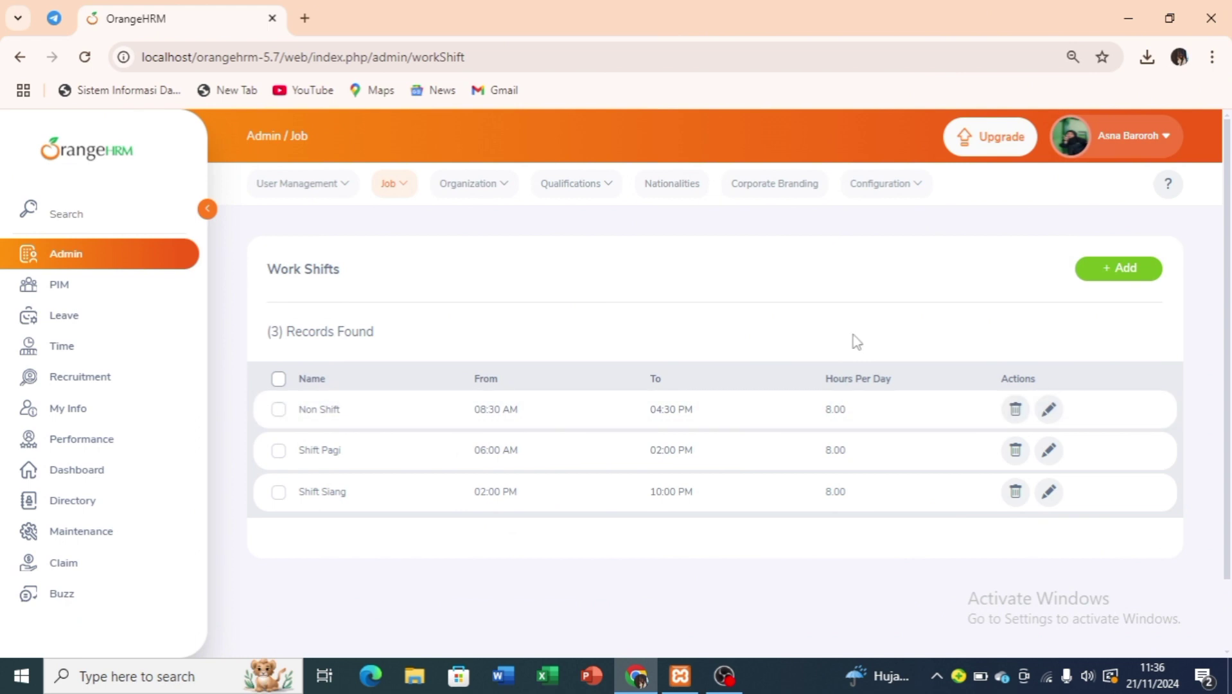
# In Organization > General Information, enter registration number 4575 and the organization's phone number.
pyautogui.click(405, 191)
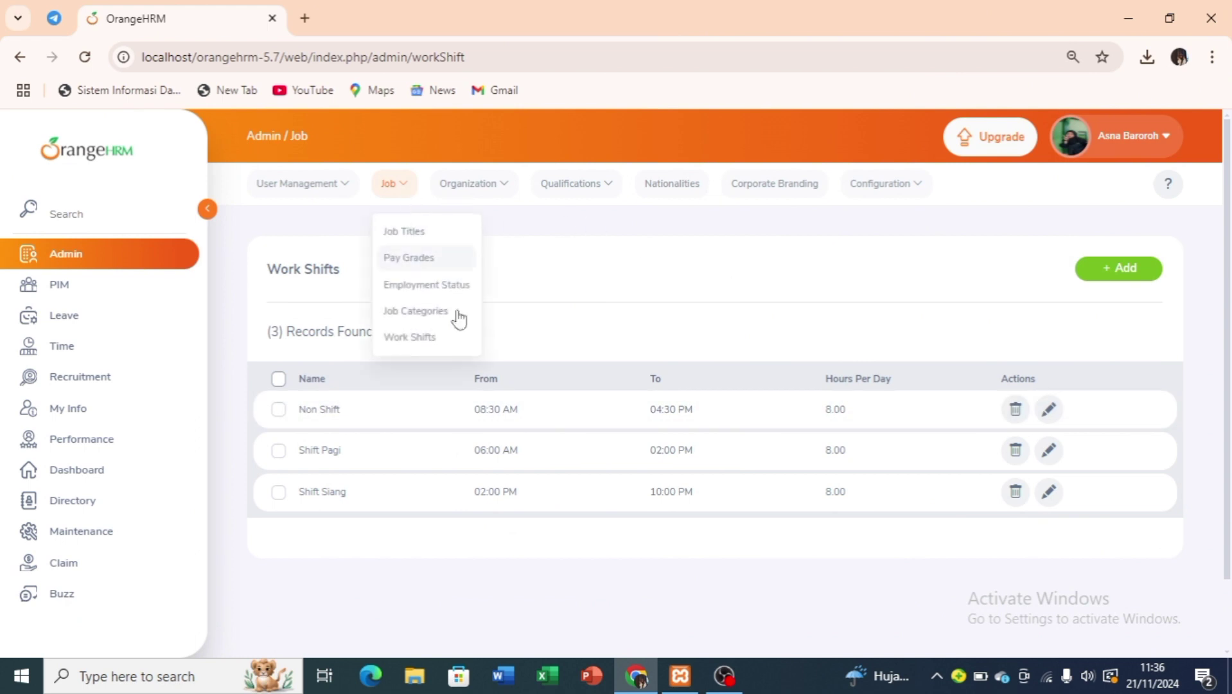
pyautogui.click(464, 190)
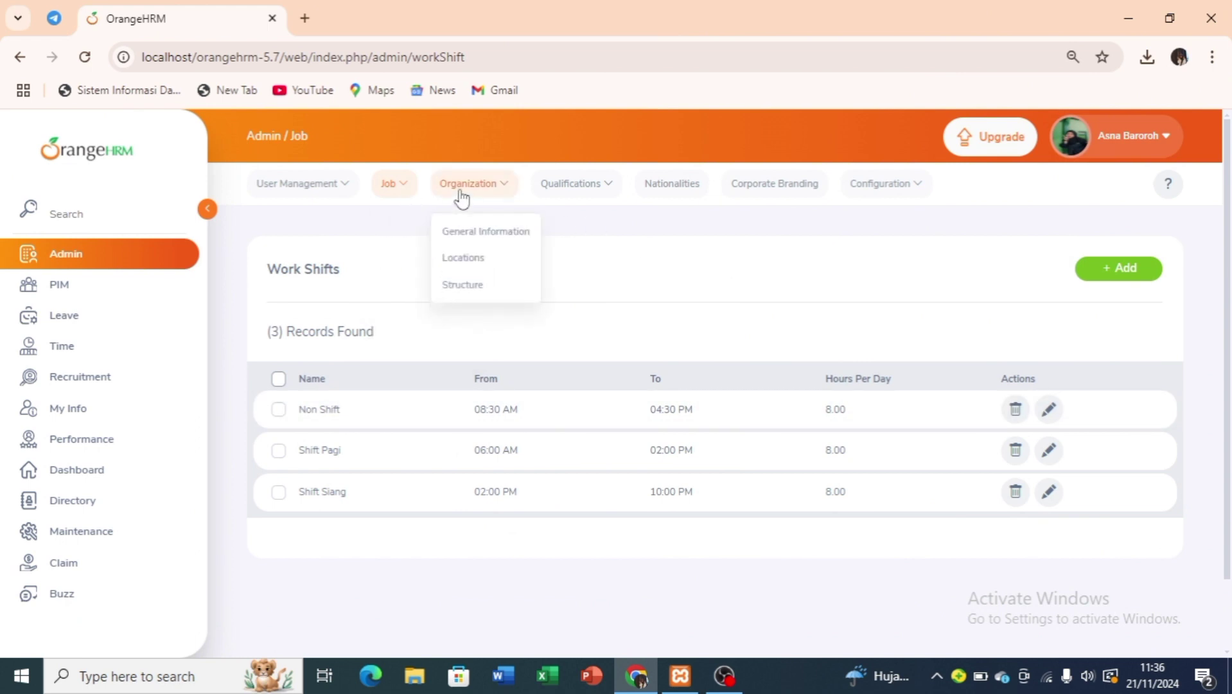
pyautogui.click(466, 231)
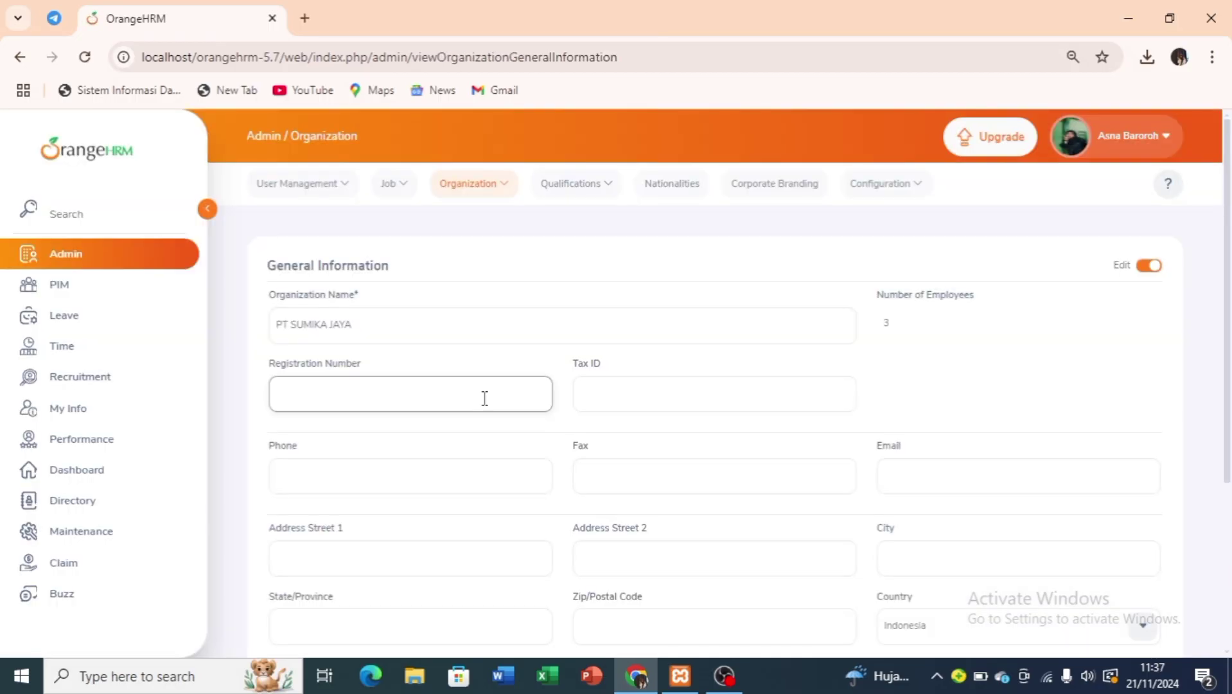
pyautogui.click(485, 397)
pyautogui.write('4575')
pyautogui.click(640, 397)
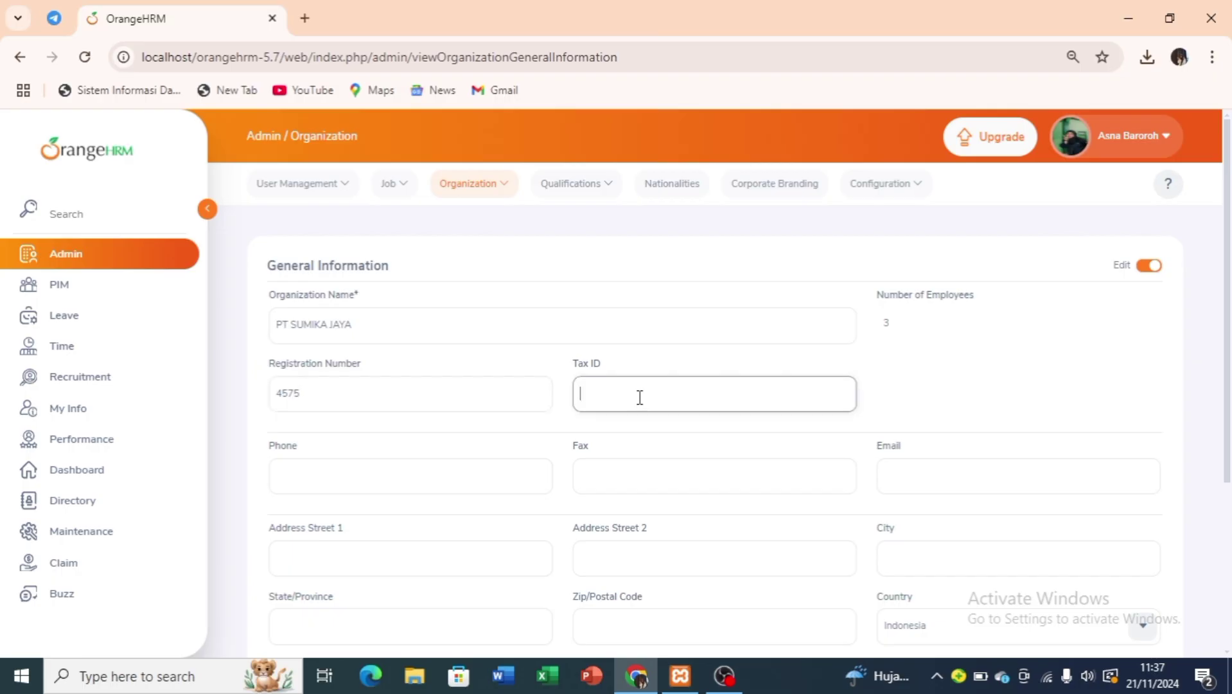
pyautogui.click(449, 482)
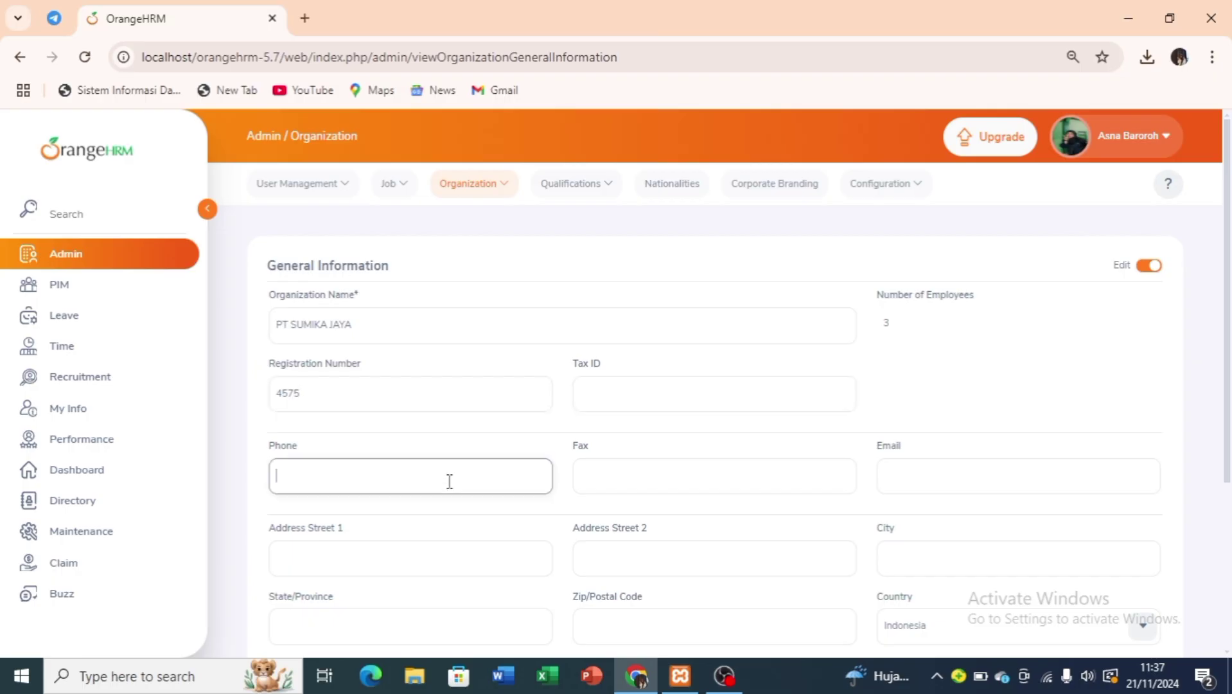
pyautogui.scroll(-1, 702, 493)
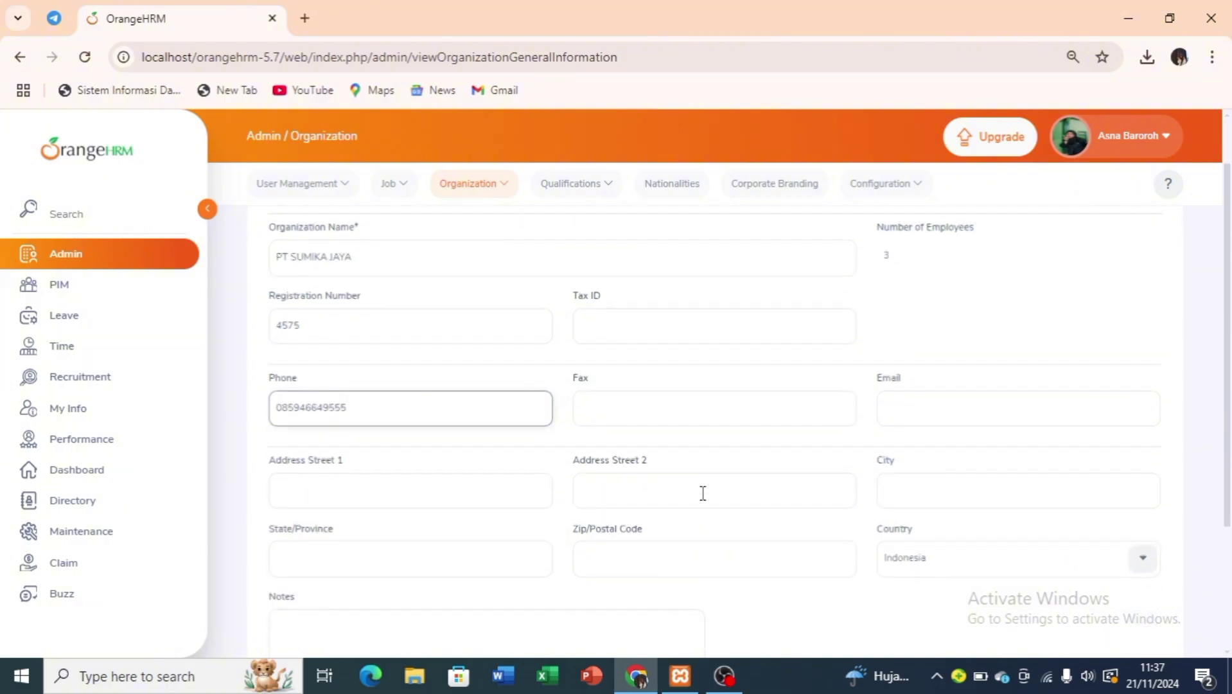
# Fill in the organization's e-mail address and city 'Semarang'.
pyautogui.click(915, 424)
pyautogui.write('Su')
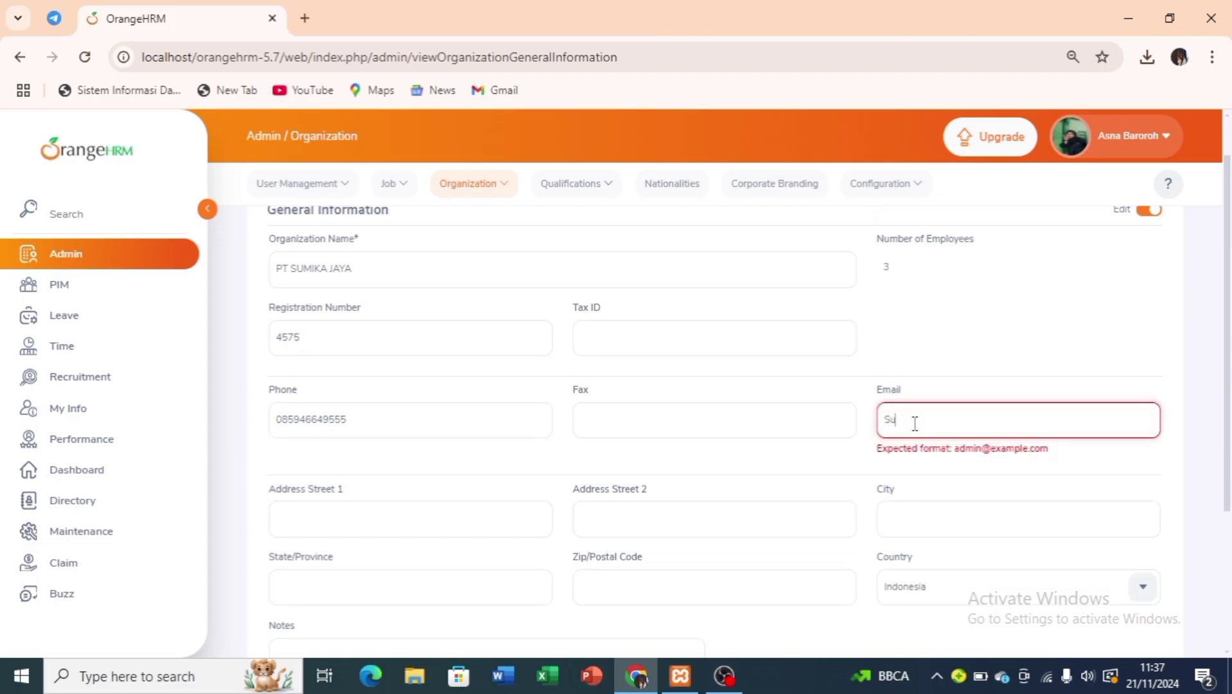
pyautogui.press('BackSpace')
pyautogui.press('BackSpace')
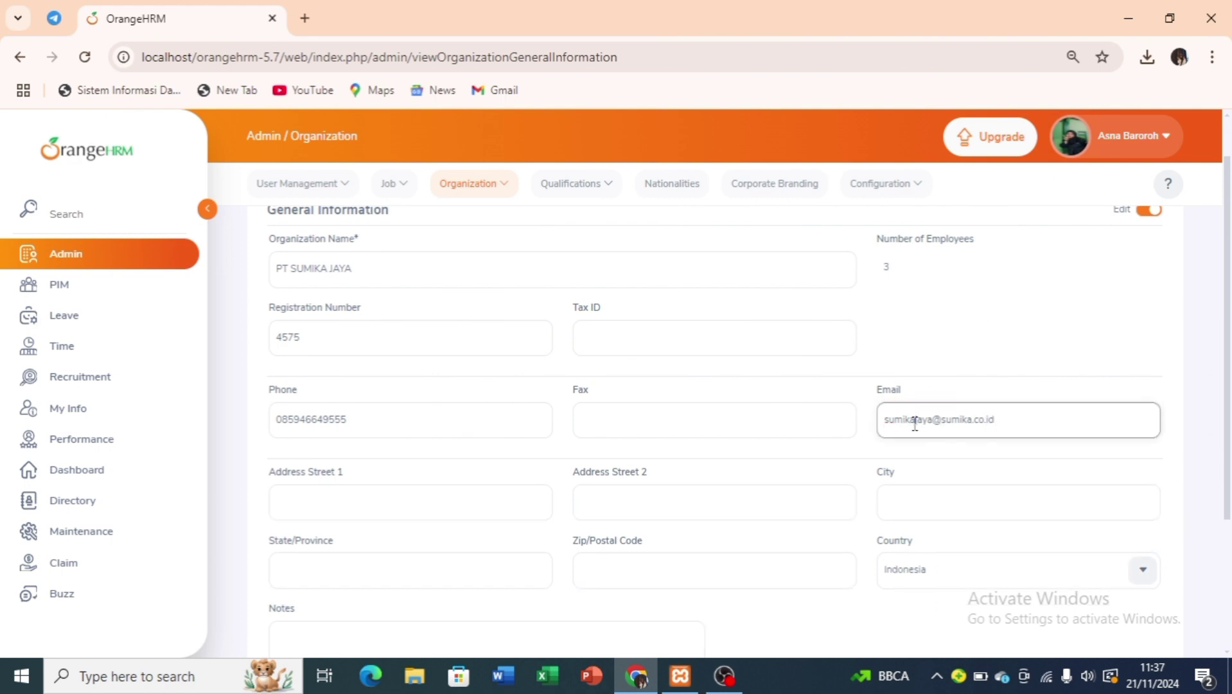
pyautogui.click(964, 504)
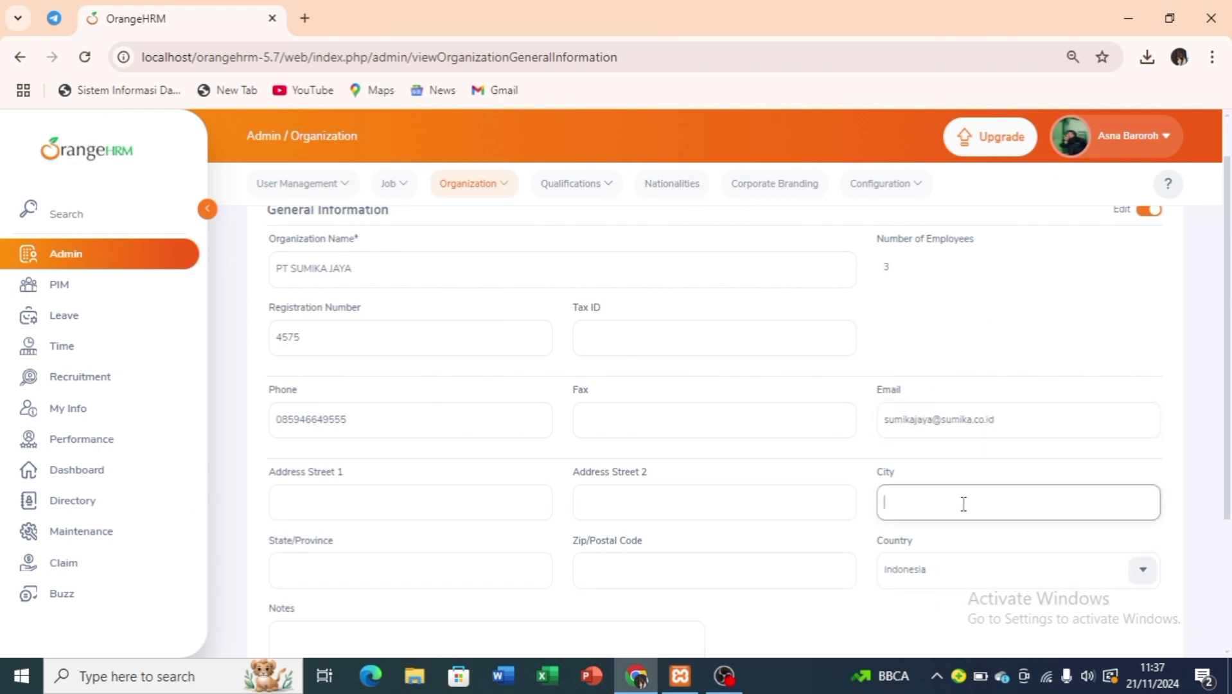
pyautogui.write('Semarang')
# Enter address 'Jl Kauman Raya' and province 'Jawa Tengah', then save the general information.
pyautogui.click(475, 502)
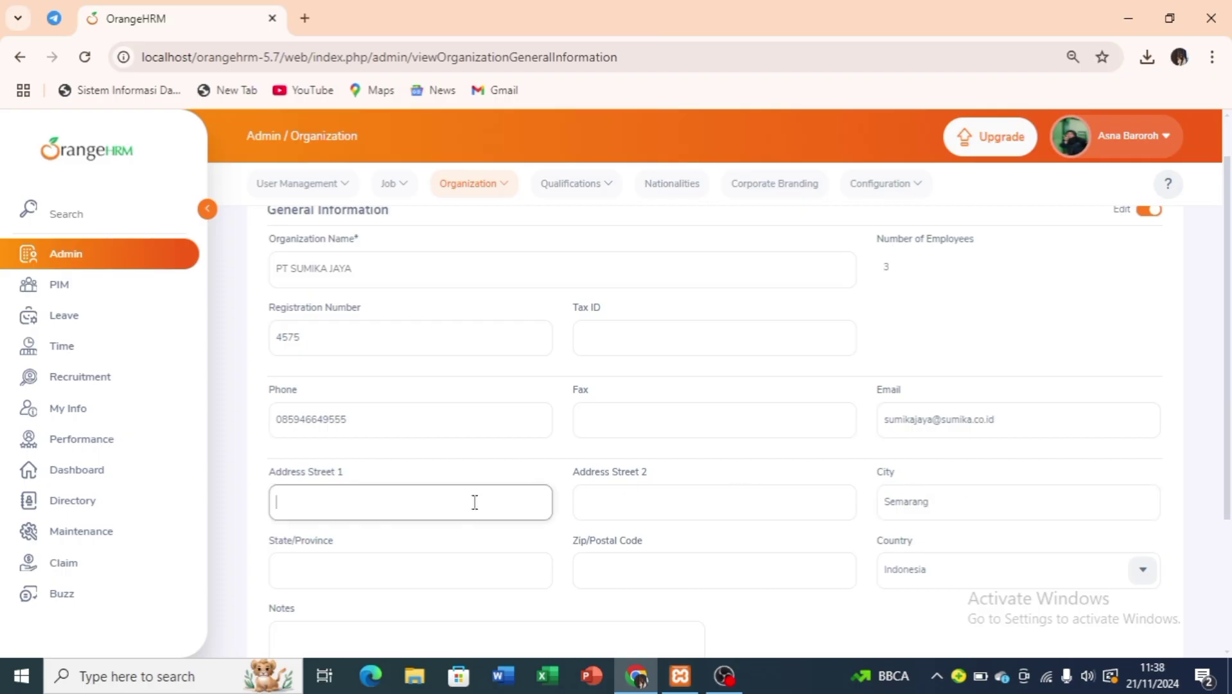
pyautogui.write('Jl Kauman Raya')
pyautogui.click(455, 565)
pyautogui.write('Jawa')
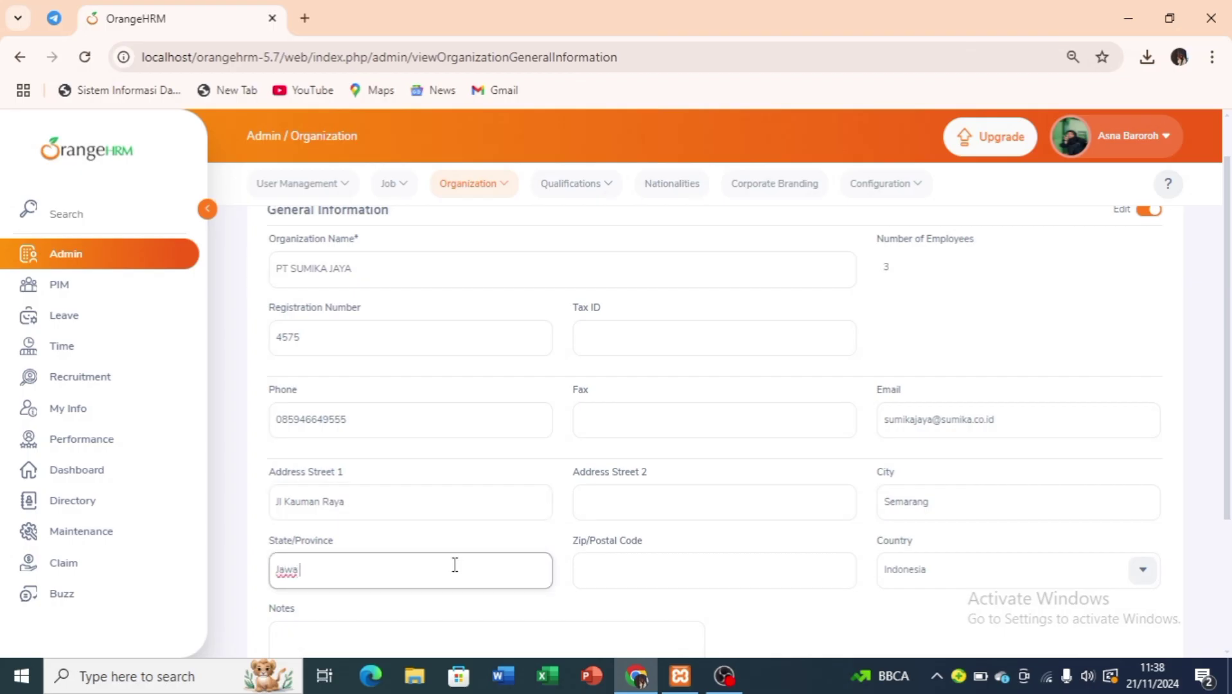
pyautogui.write(' Tengah')
pyautogui.scroll(-3, 455, 565)
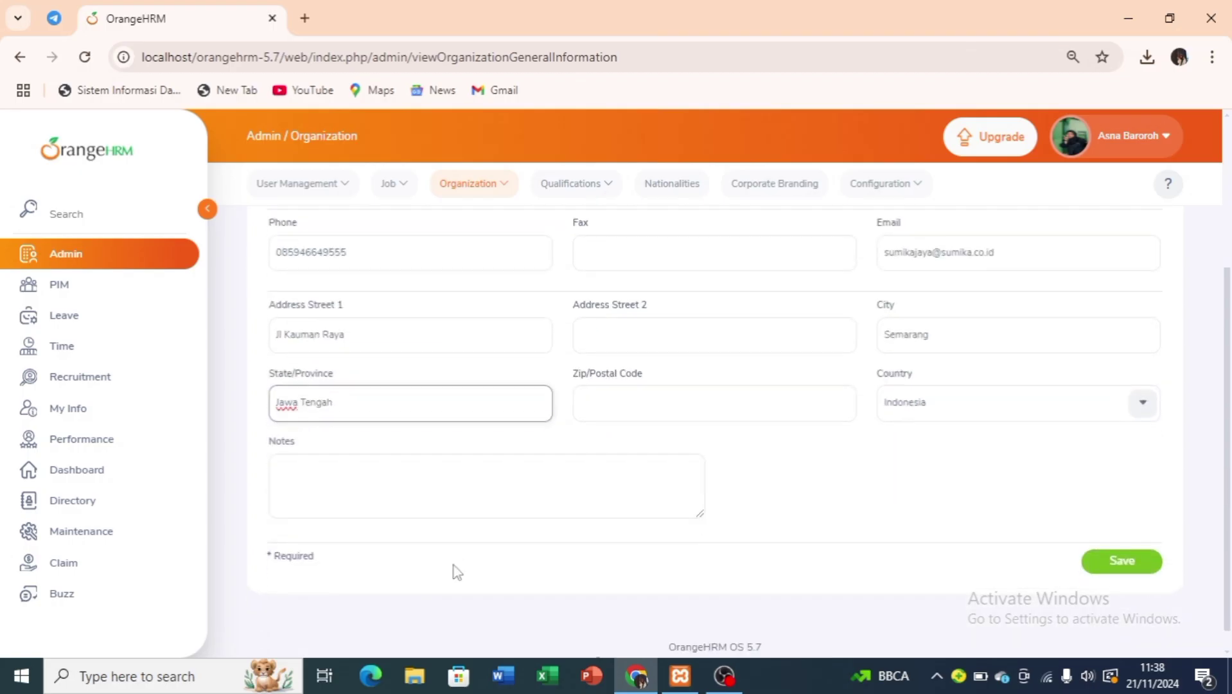
pyautogui.scroll(2, 685, 463)
pyautogui.scroll(-2, 829, 504)
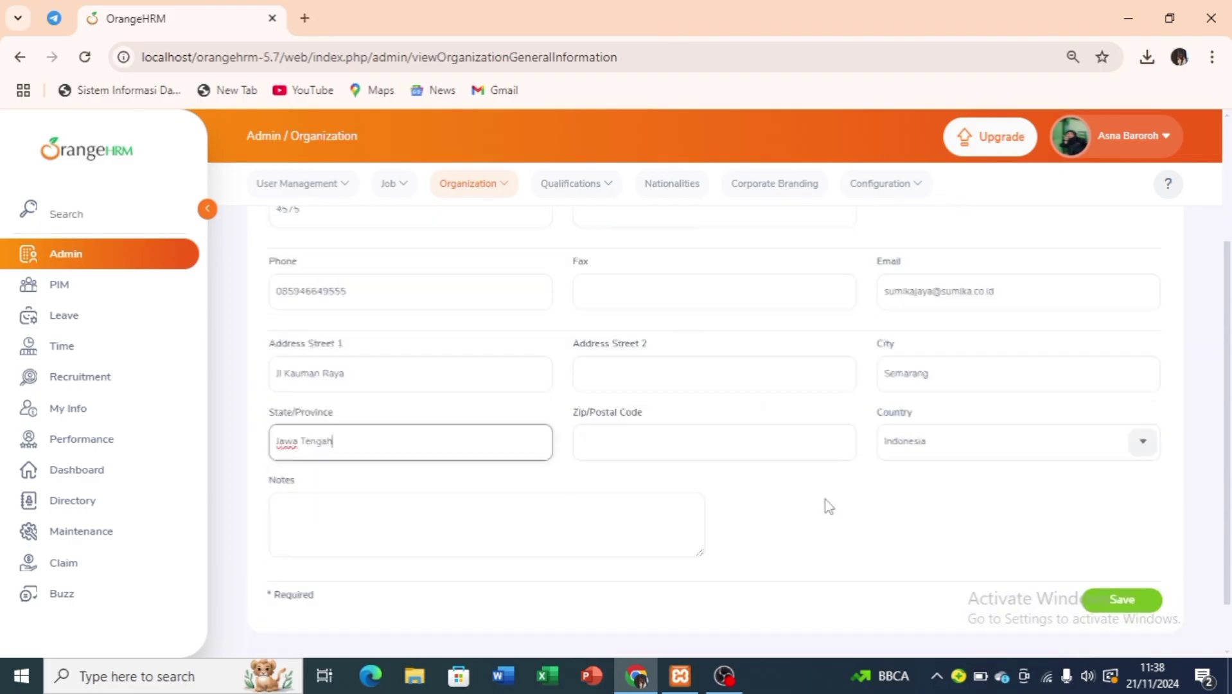
pyautogui.click(1125, 581)
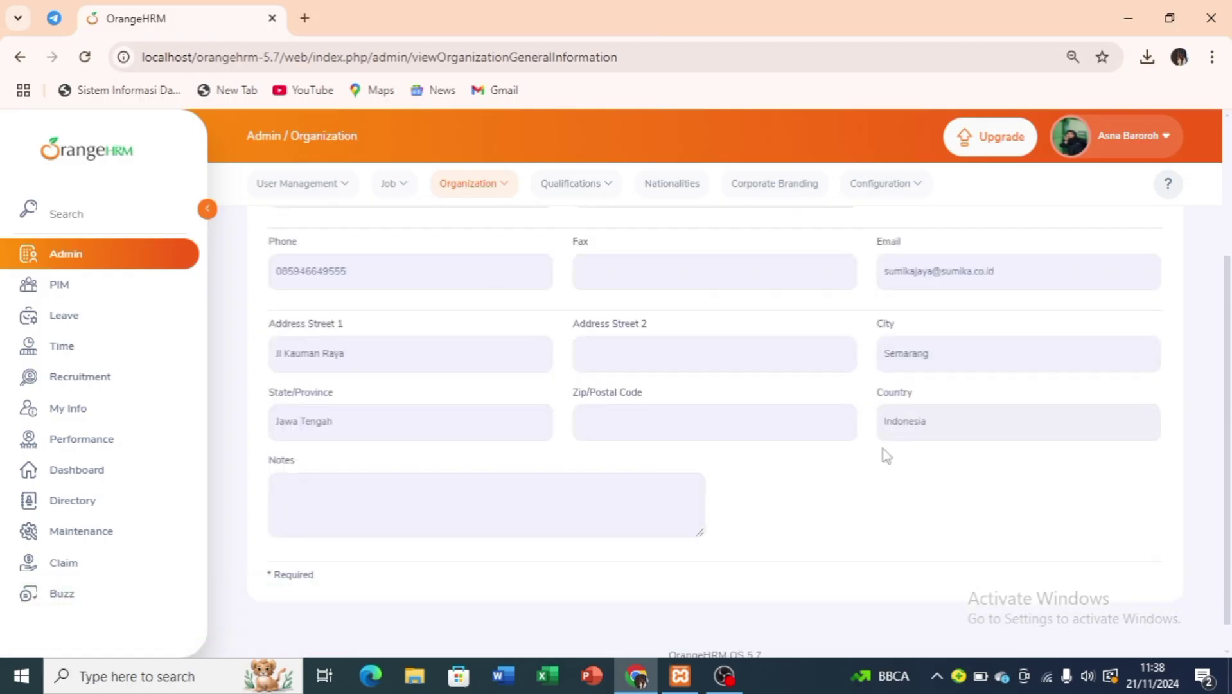
pyautogui.click(494, 184)
# Start a new location named 'PT Sumika Jaya' in Semarang, Jawa Tengah.
pyautogui.click(490, 263)
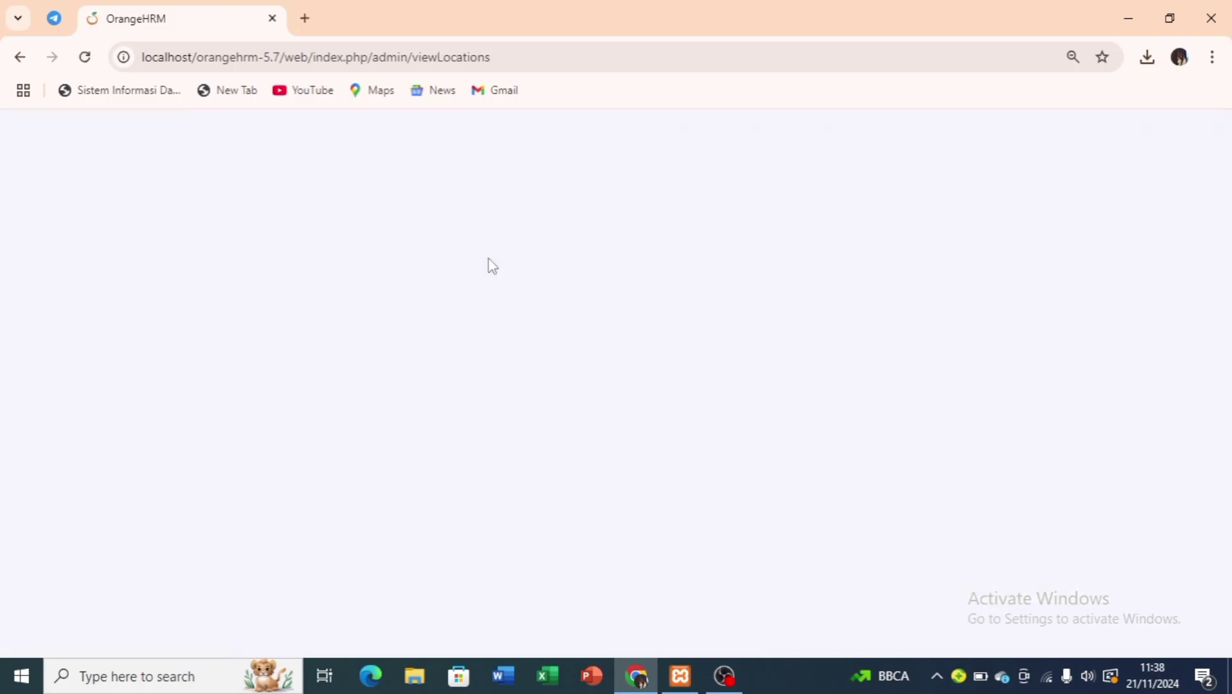
pyautogui.click(502, 329)
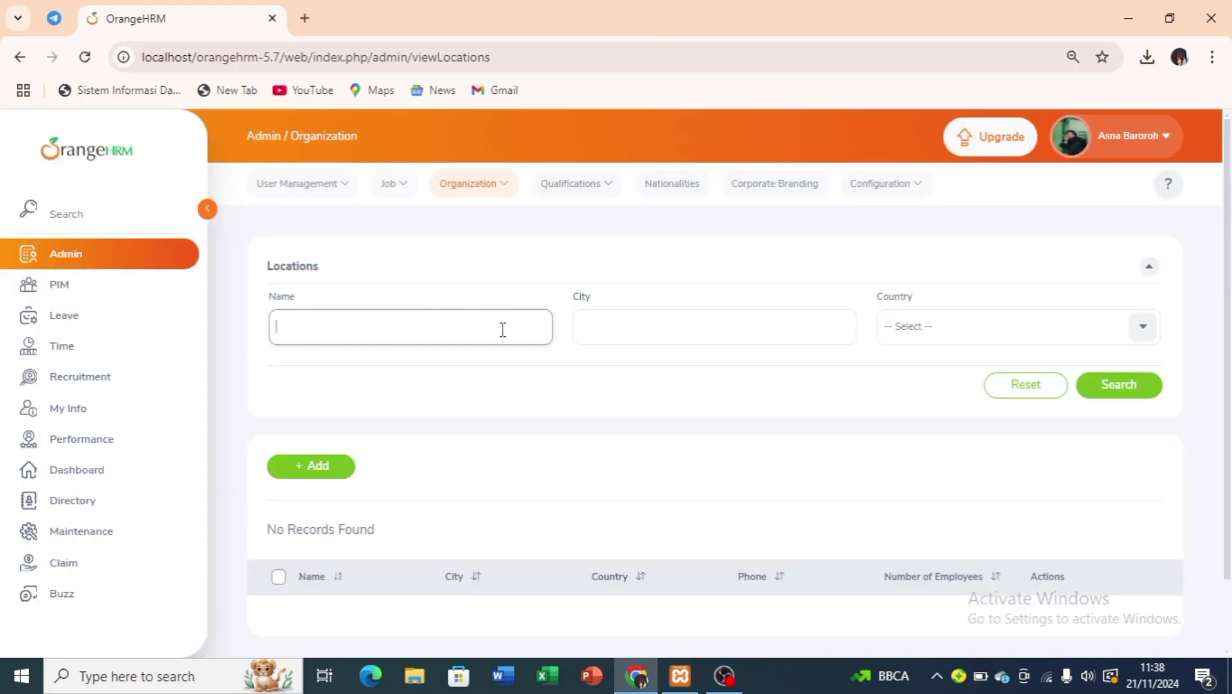
pyautogui.click(342, 464)
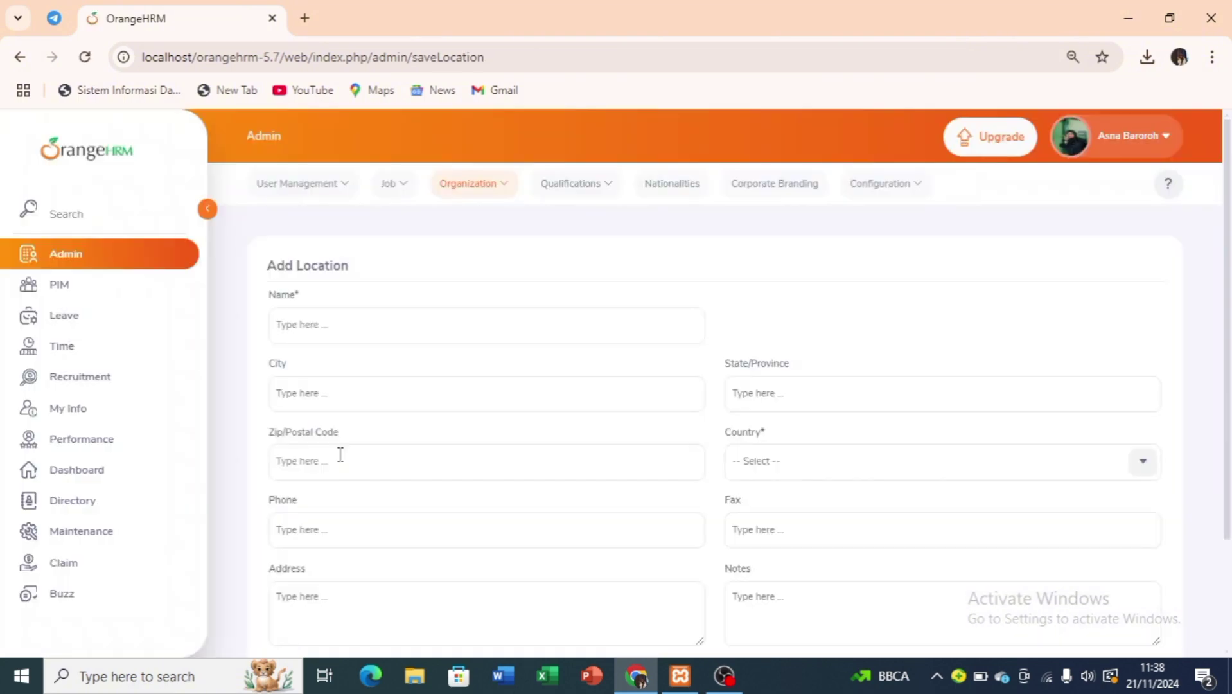
pyautogui.click(448, 322)
pyautogui.write('PT')
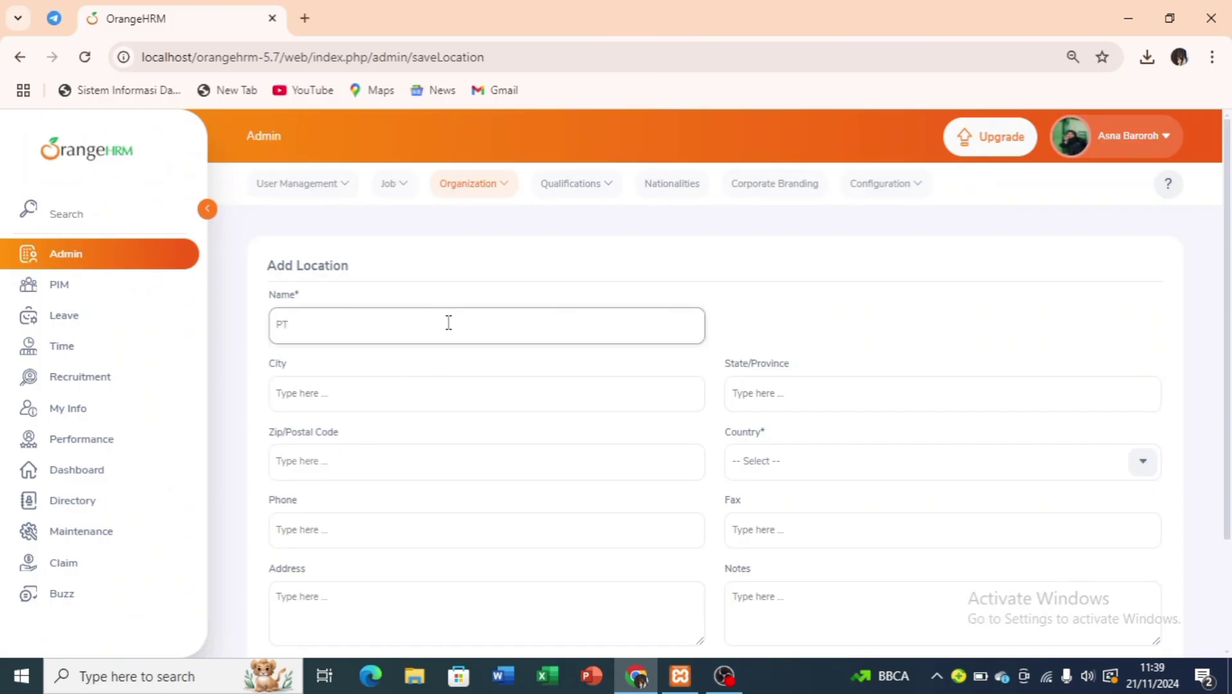
pyautogui.write(' Sumika jaya')
pyautogui.write('Jaya')
pyautogui.click(386, 394)
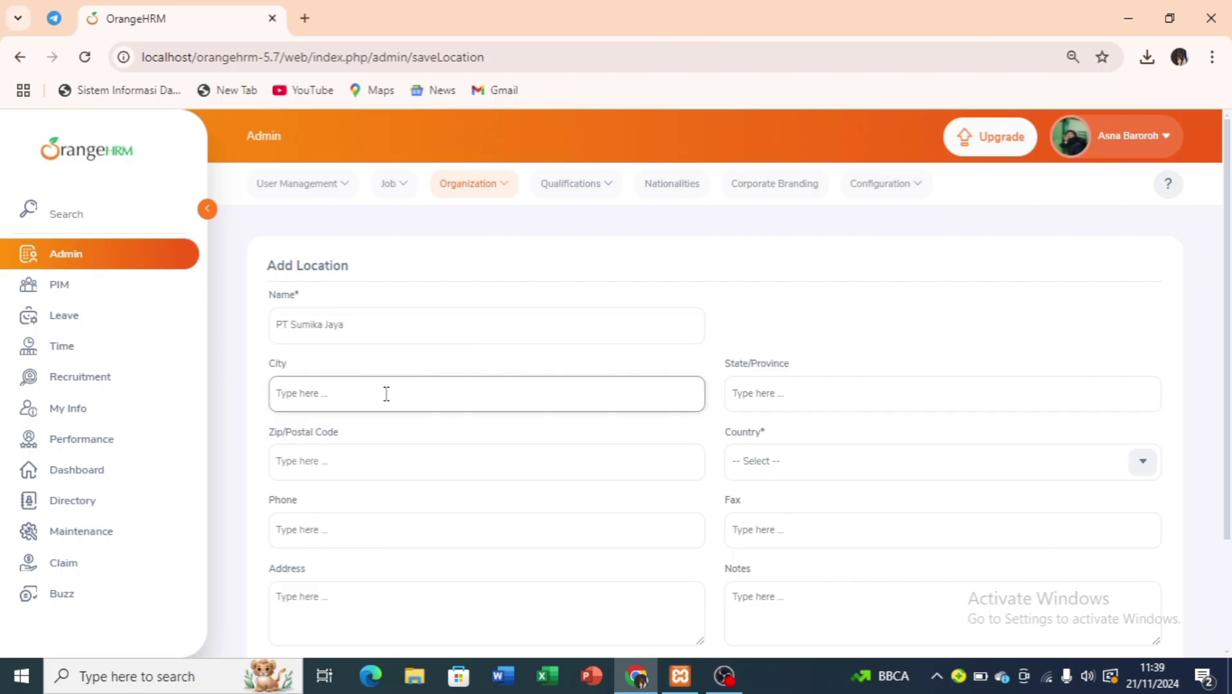
pyautogui.write('Semarang')
pyautogui.click(758, 397)
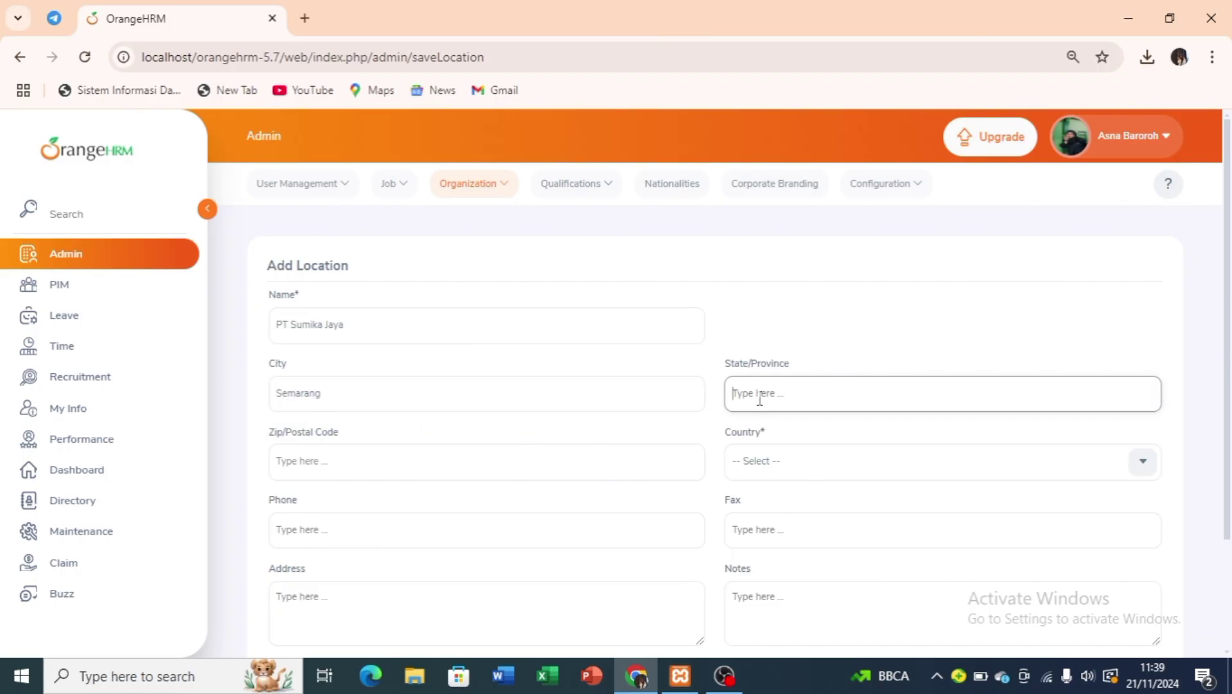
pyautogui.write('Jawa Tengah')
# Set the location's country to Indonesia and save it.
pyautogui.click(795, 463)
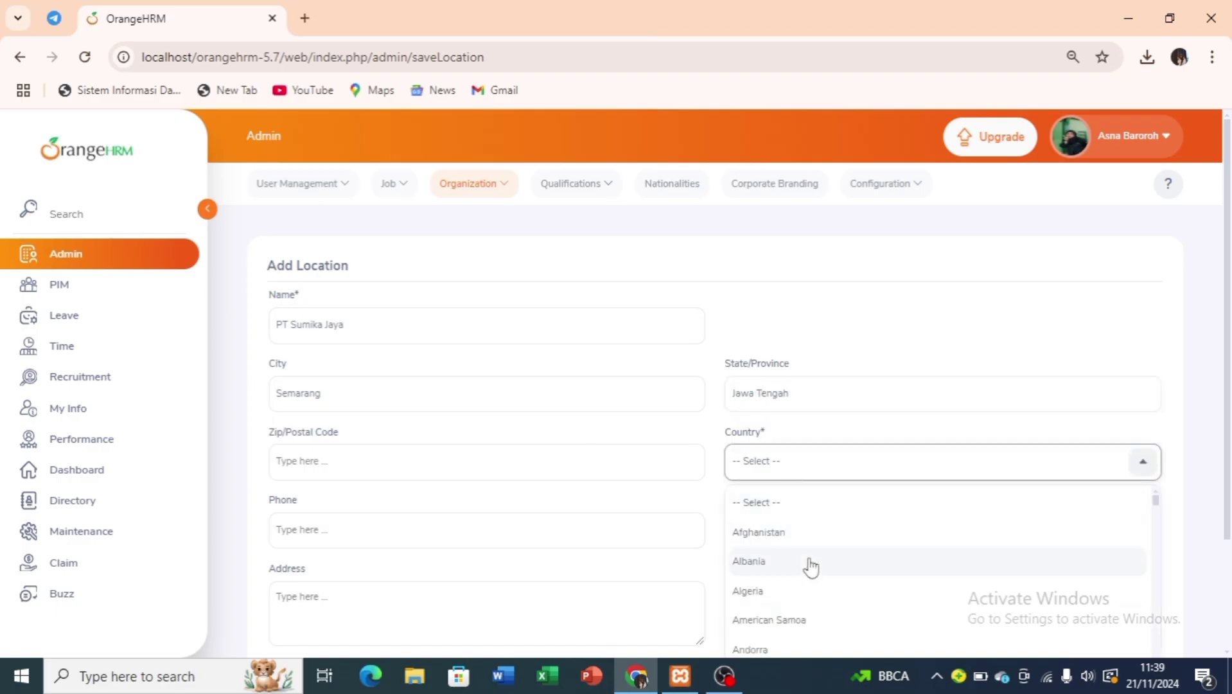
pyautogui.scroll(-3, 810, 566)
pyautogui.scroll(-8, 811, 567)
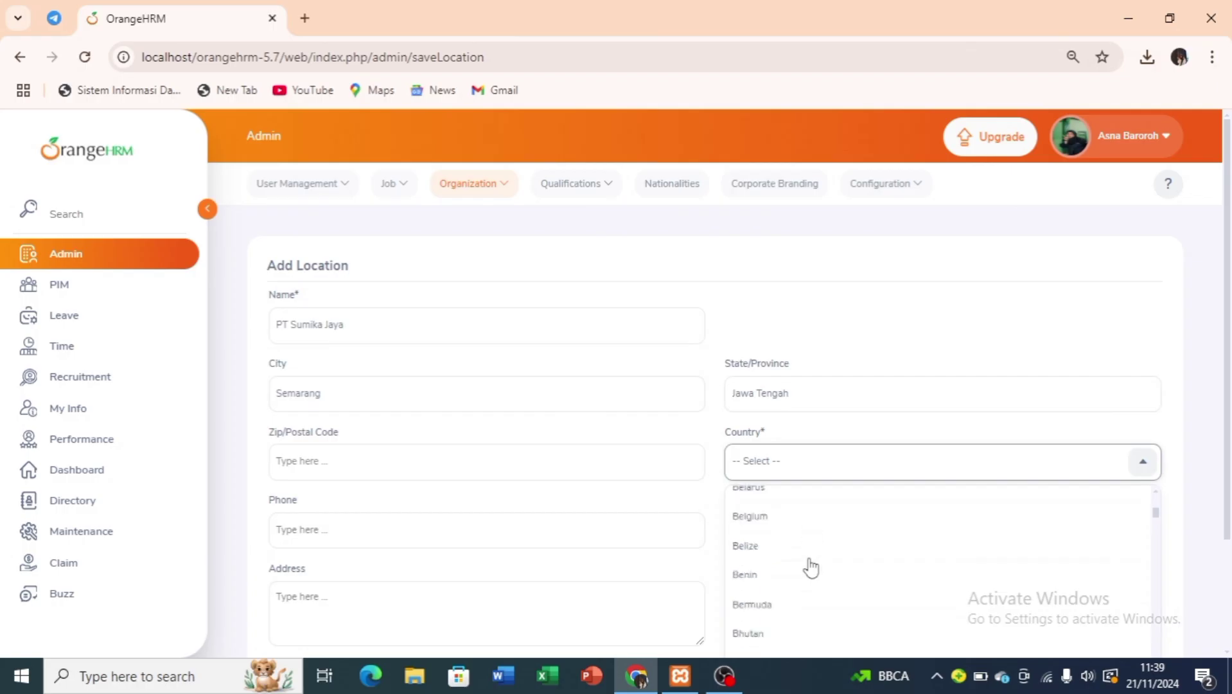
pyautogui.scroll(-8, 811, 567)
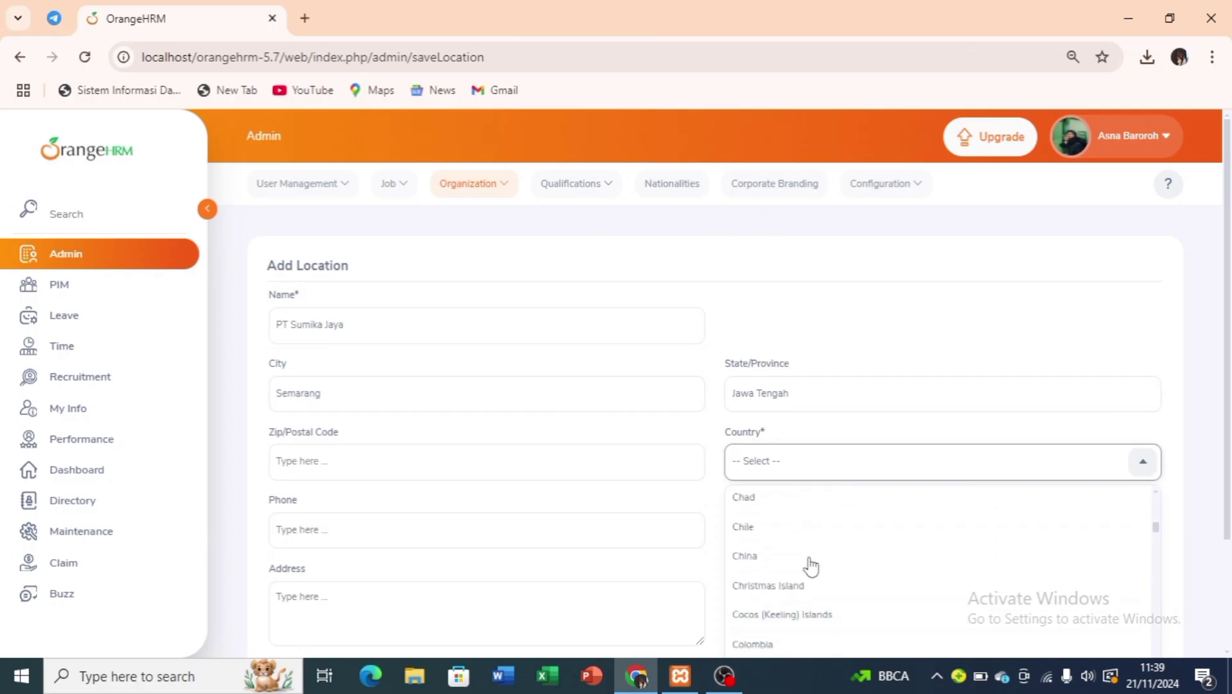
pyautogui.scroll(-8, 811, 566)
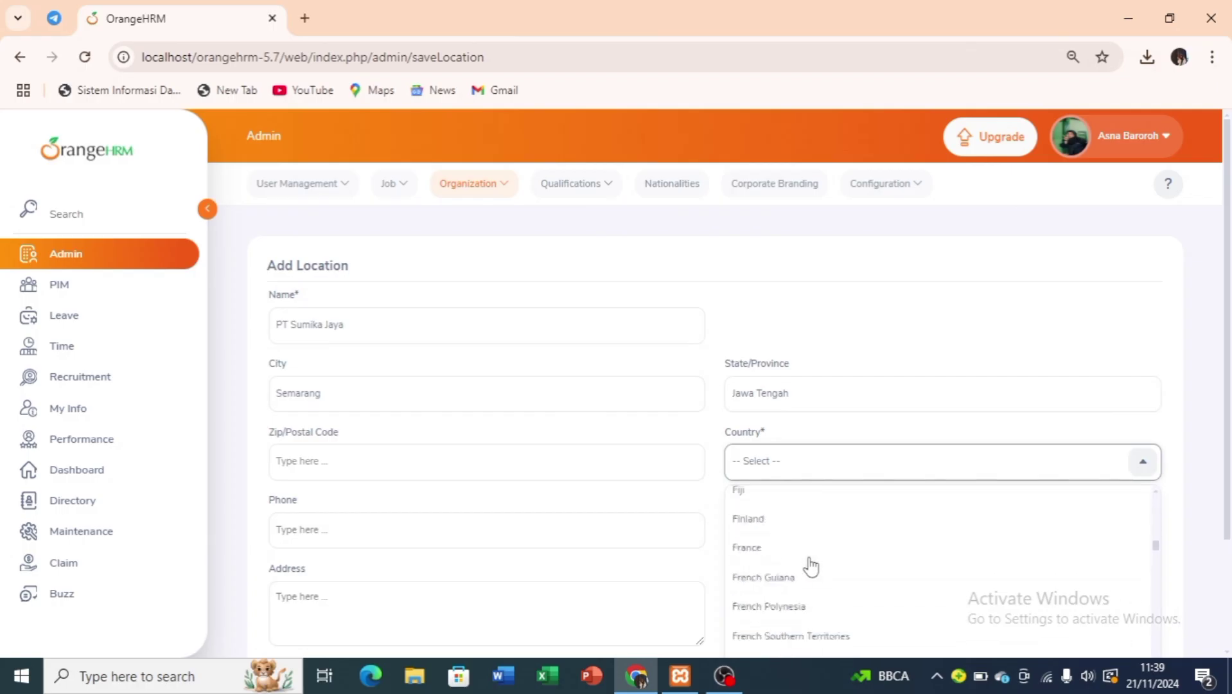
pyautogui.scroll(-8, 808, 567)
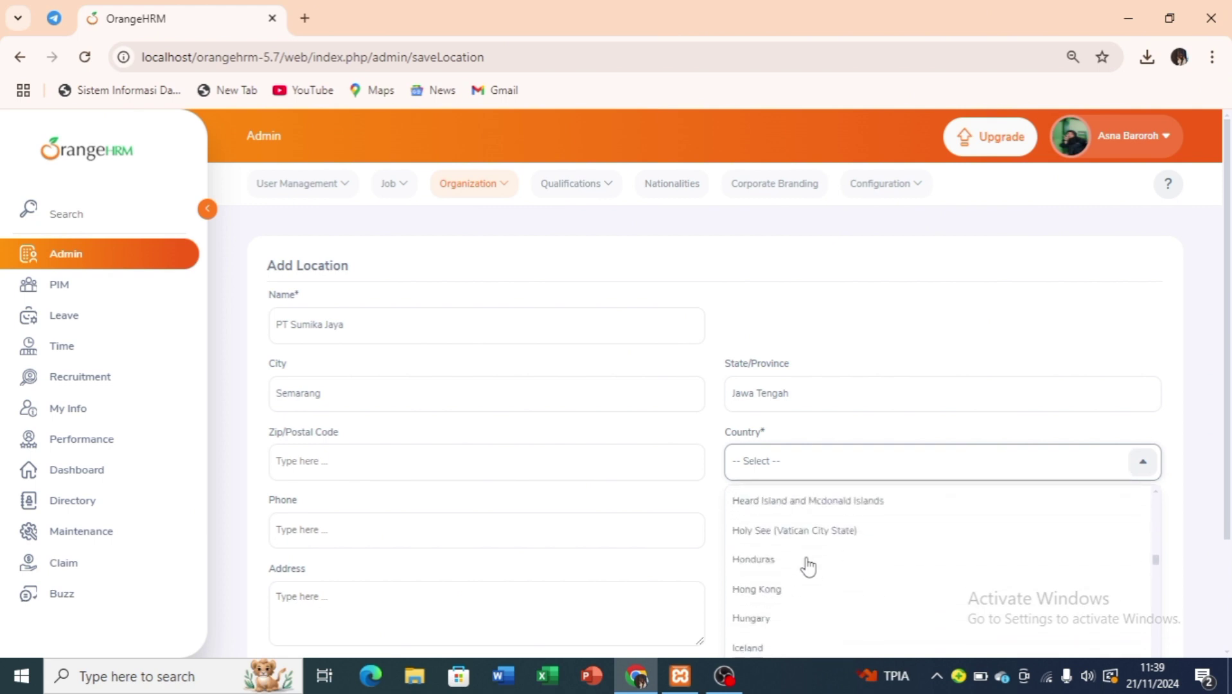
pyautogui.scroll(-2, 809, 567)
pyautogui.scroll(3, 808, 566)
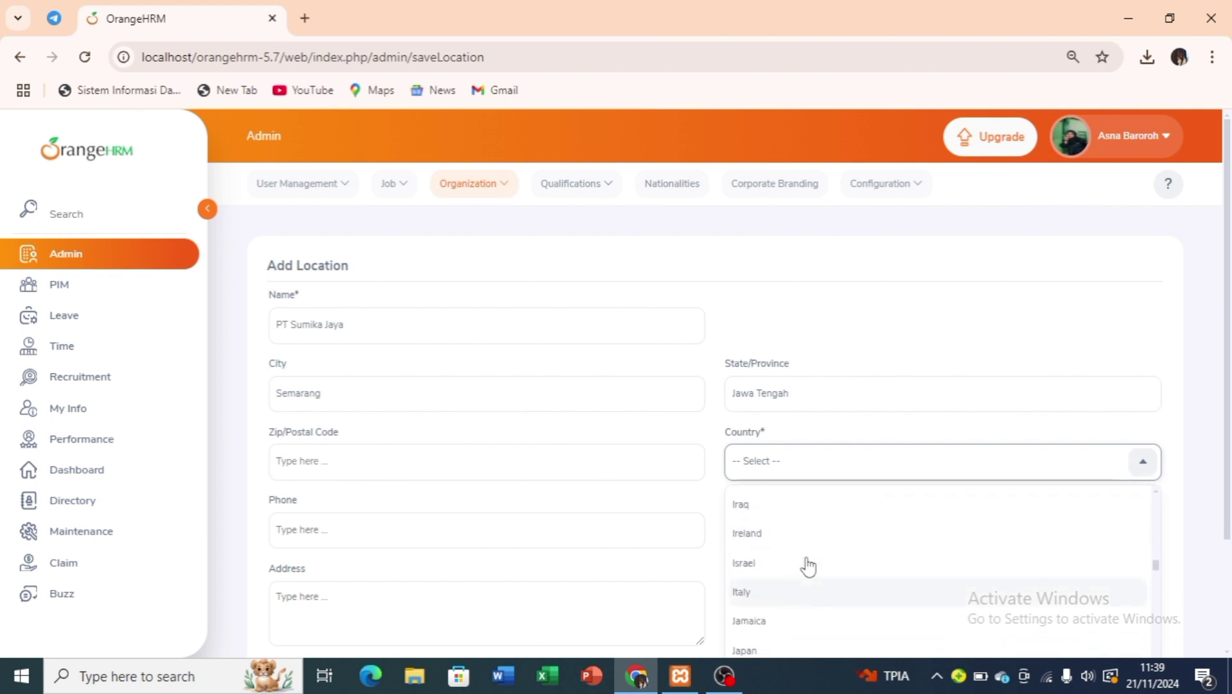
pyautogui.click(792, 584)
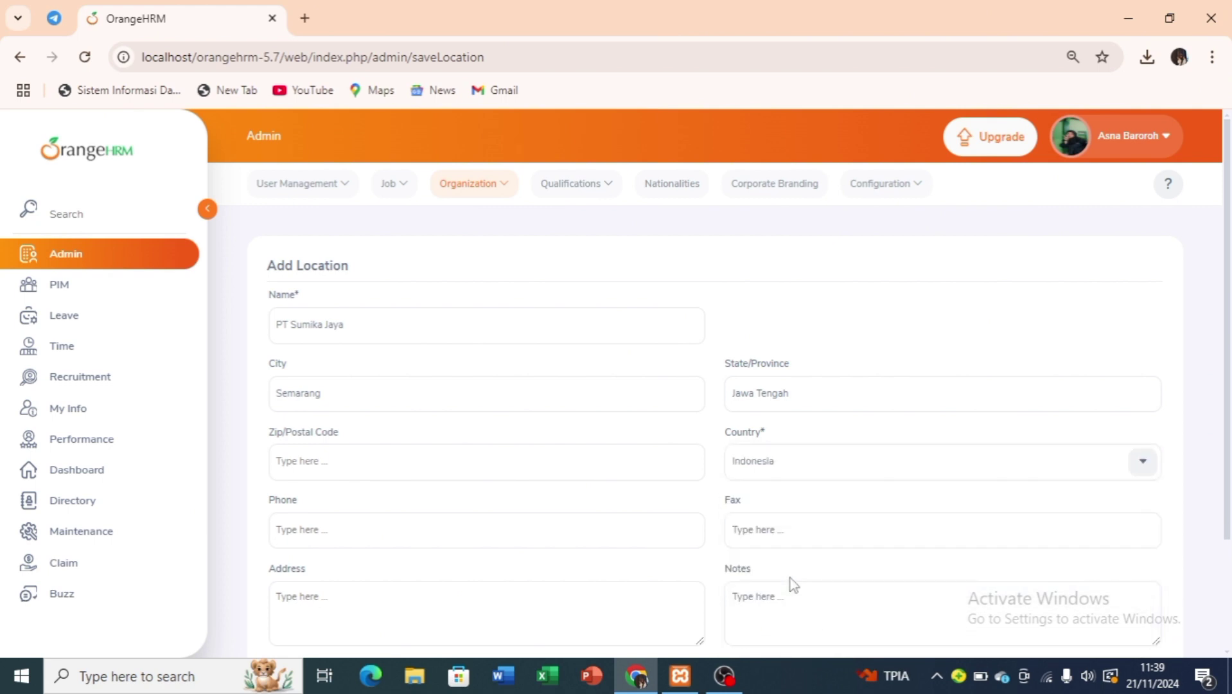
pyautogui.scroll(-2, 596, 568)
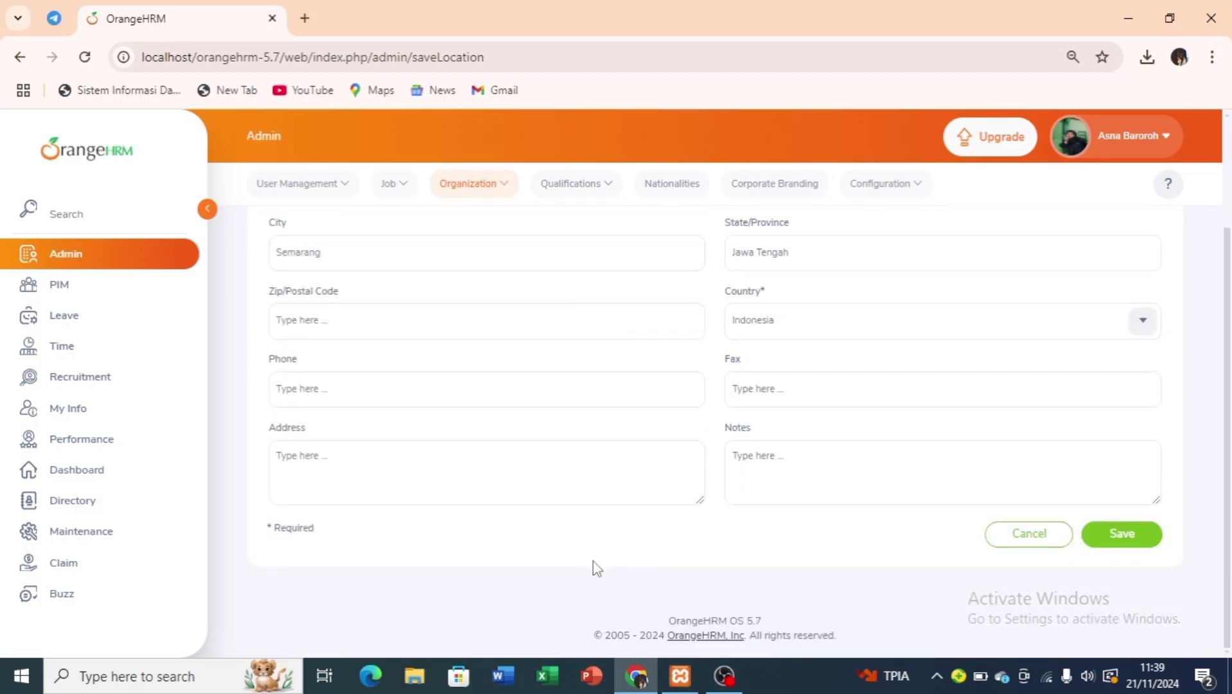
pyautogui.click(1121, 546)
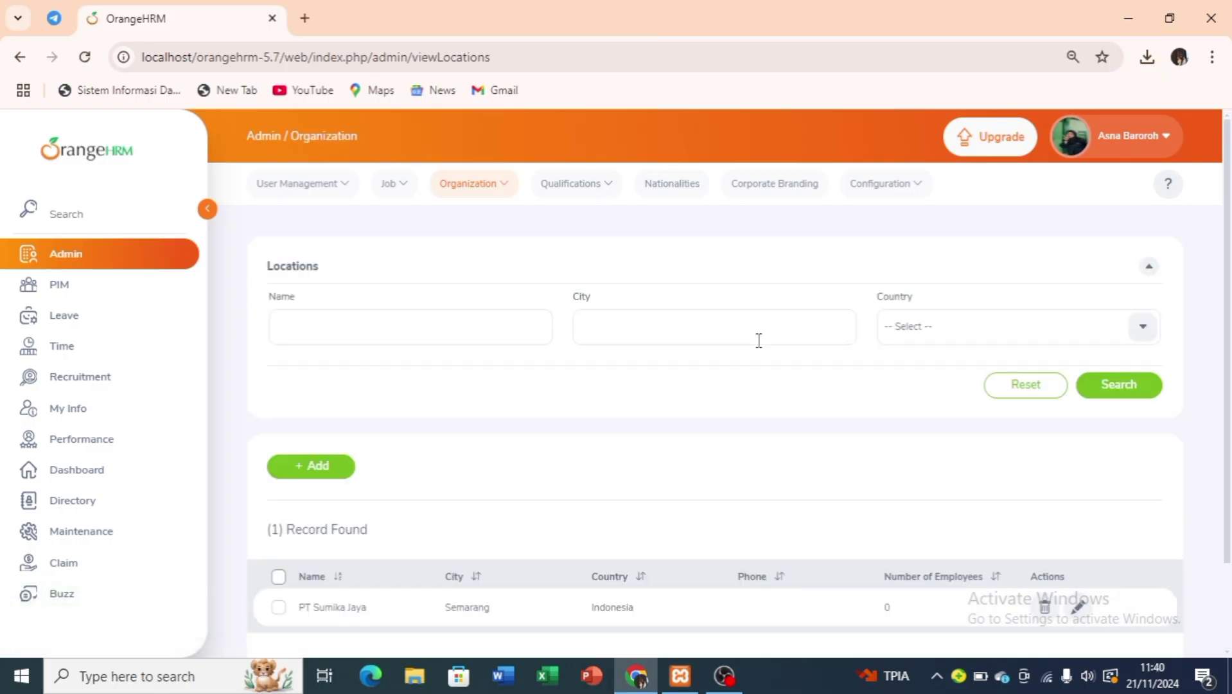
pyautogui.scroll(-2, 759, 341)
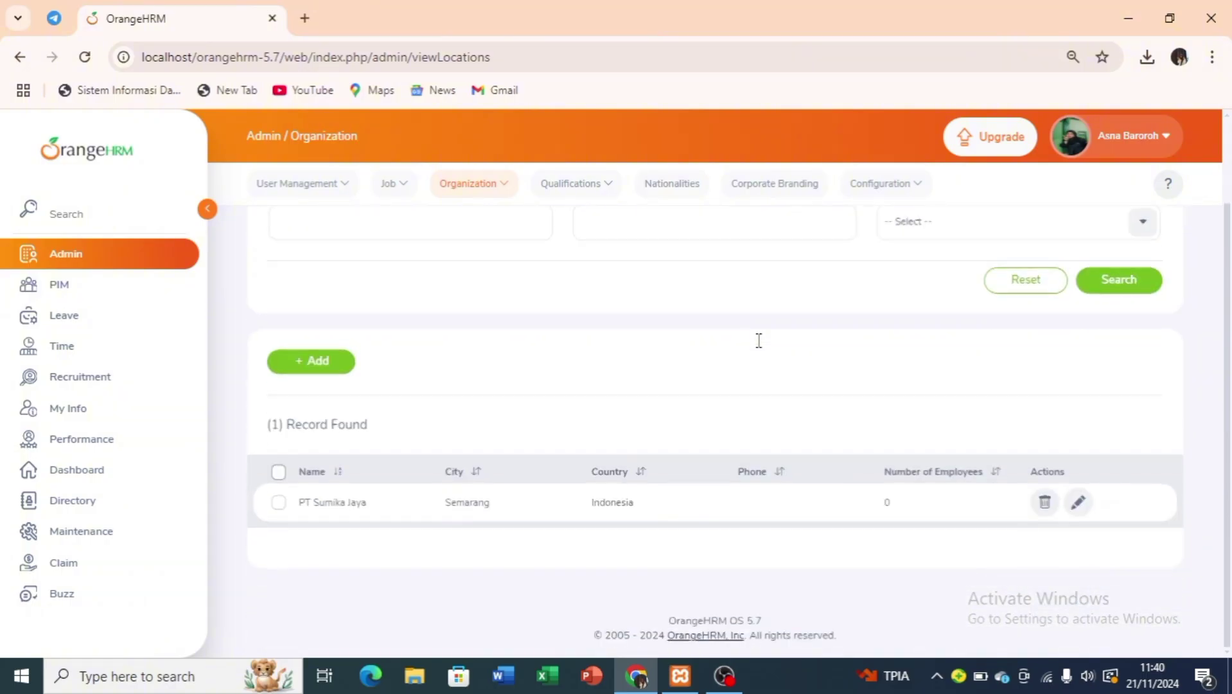
pyautogui.scroll(1, 759, 340)
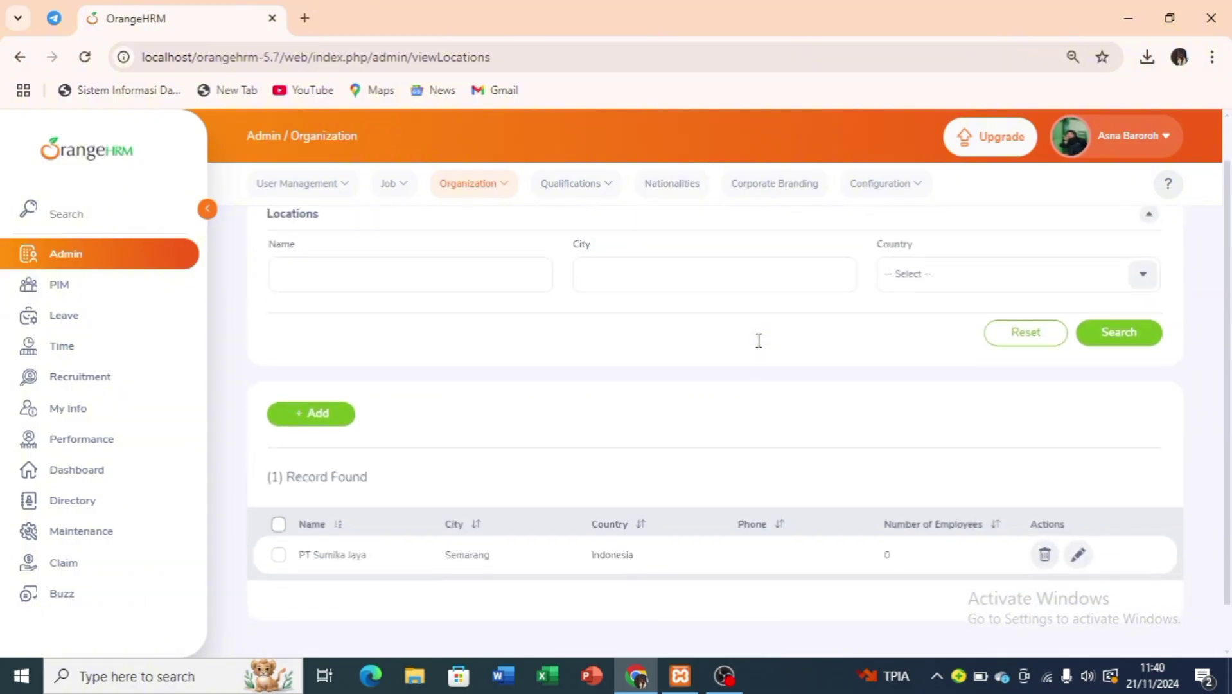
# Add organization unit 001 'Yare-yare' with description 'distribution' under PT SUMIKA JAYA.
pyautogui.click(503, 190)
pyautogui.click(500, 287)
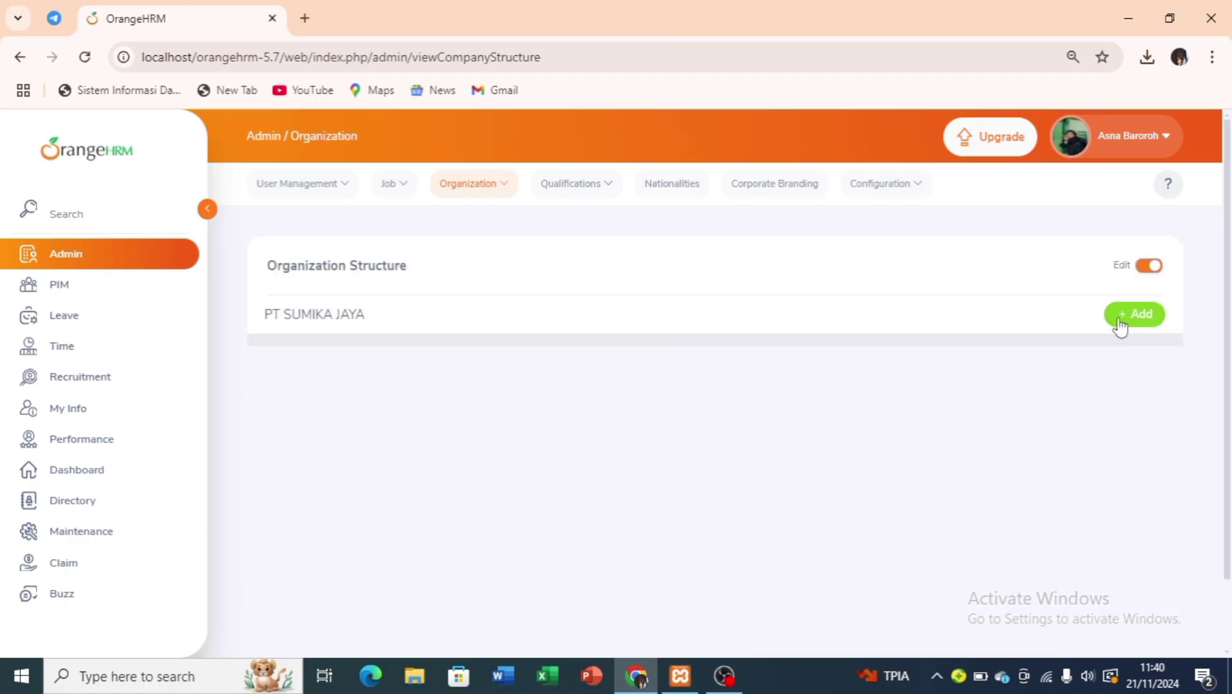
pyautogui.click(1119, 321)
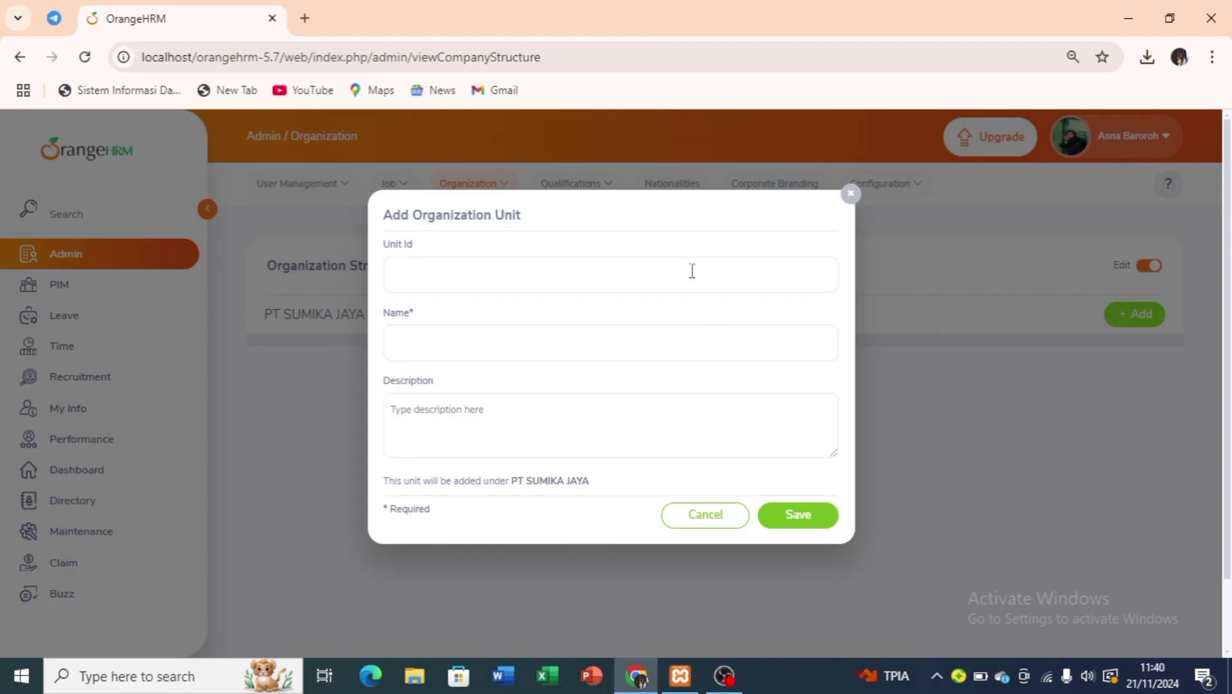
pyautogui.click(687, 274)
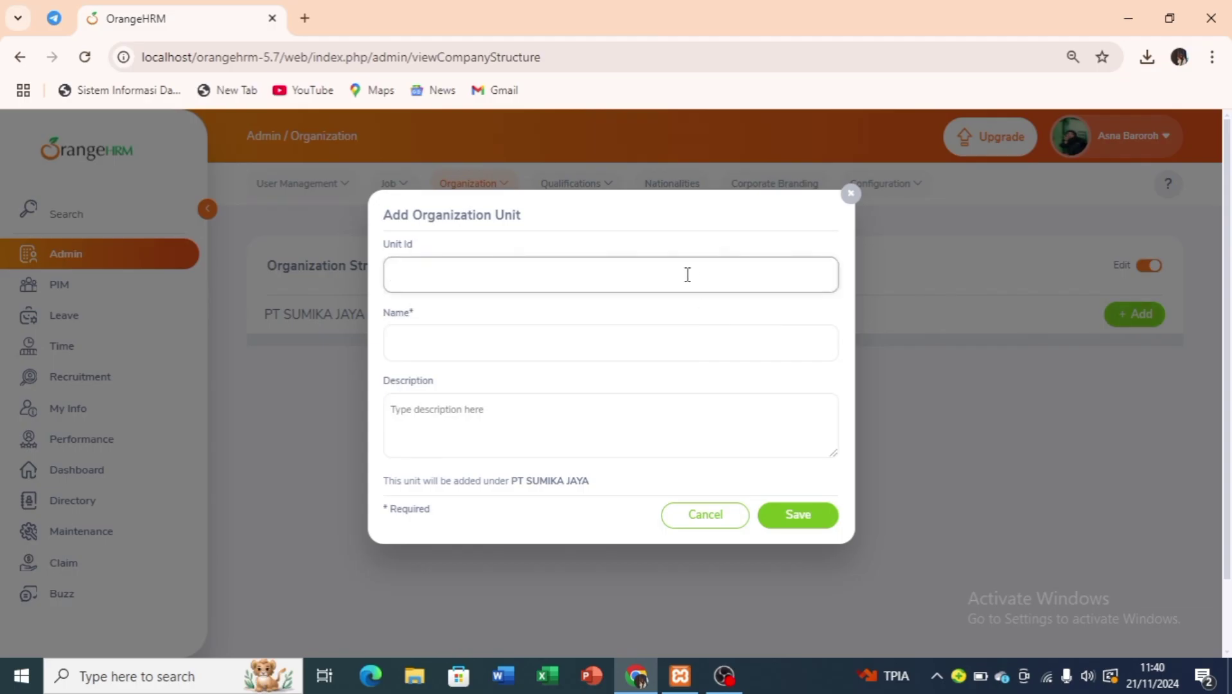
pyautogui.write('001')
pyautogui.click(647, 344)
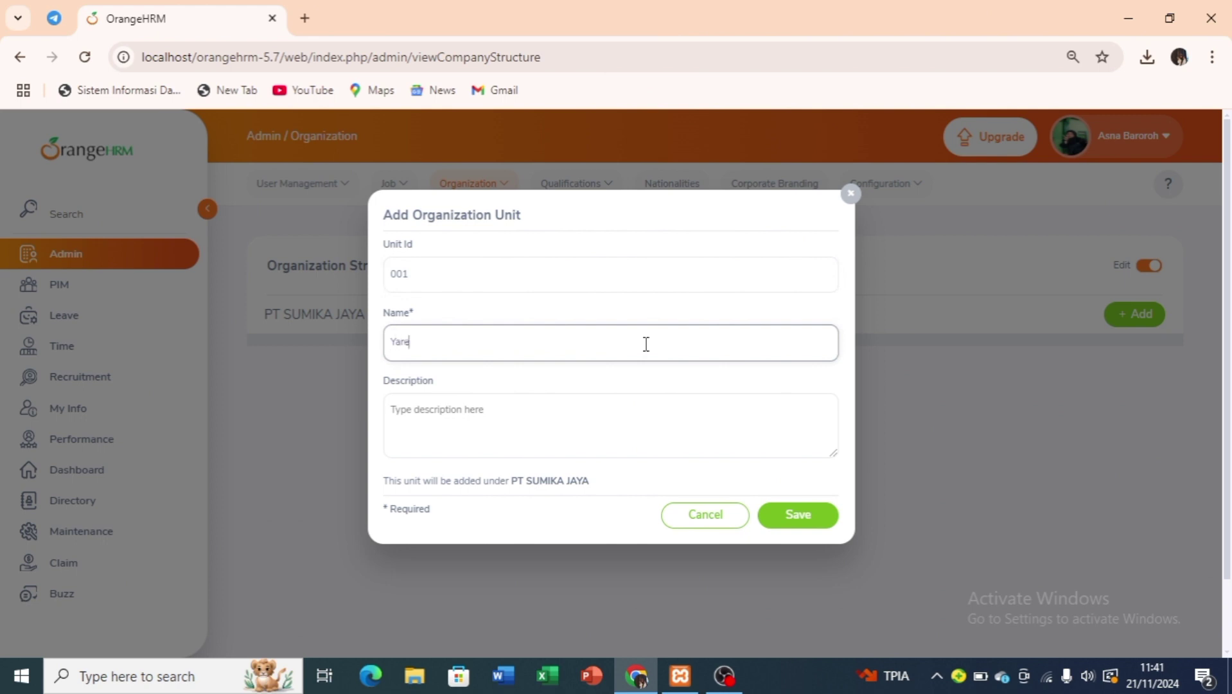
pyautogui.write('Yare-yare')
pyautogui.click(584, 434)
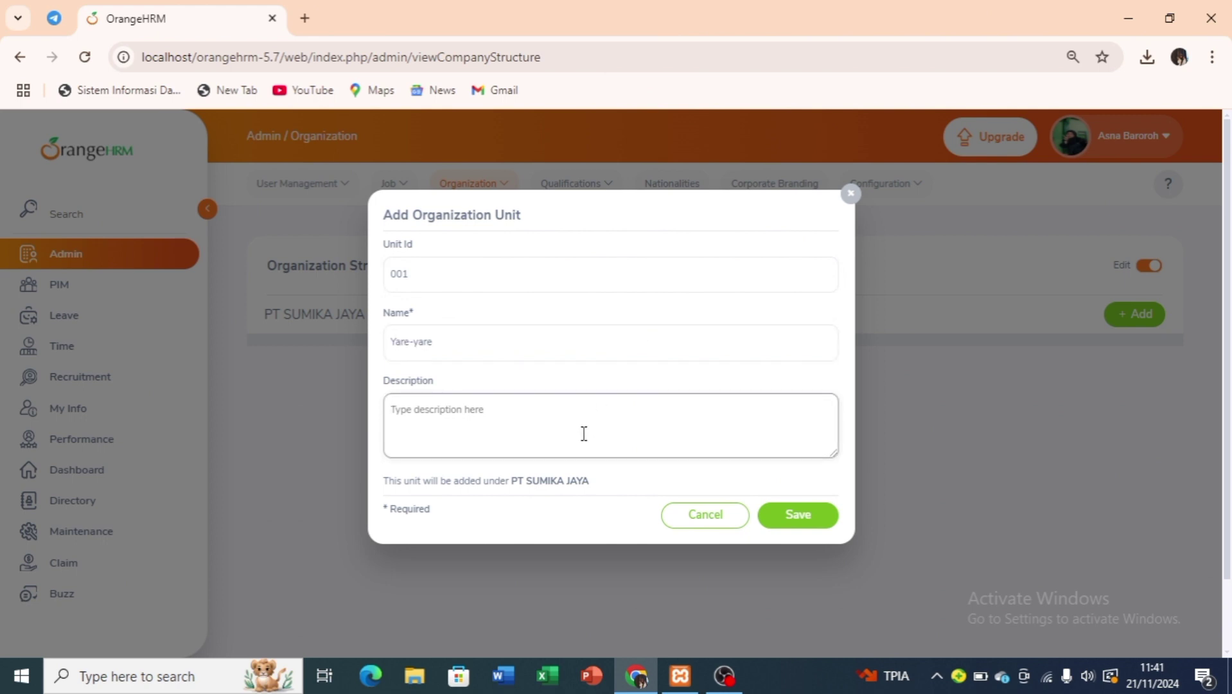
pyautogui.write('distriv')
pyautogui.press('BackSpace')
pyautogui.write('bution')
pyautogui.click(815, 523)
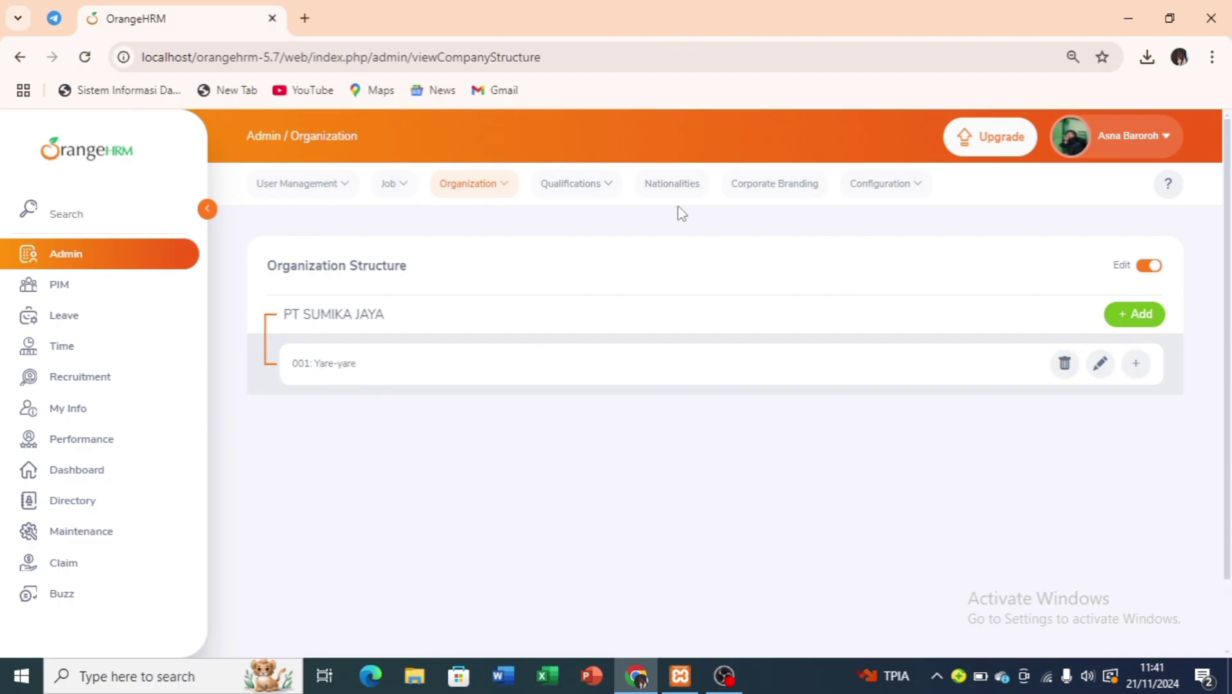
# Under Qualifications > Skills, save a skill 'Languange' with description 'mandarin'.
pyautogui.click(610, 193)
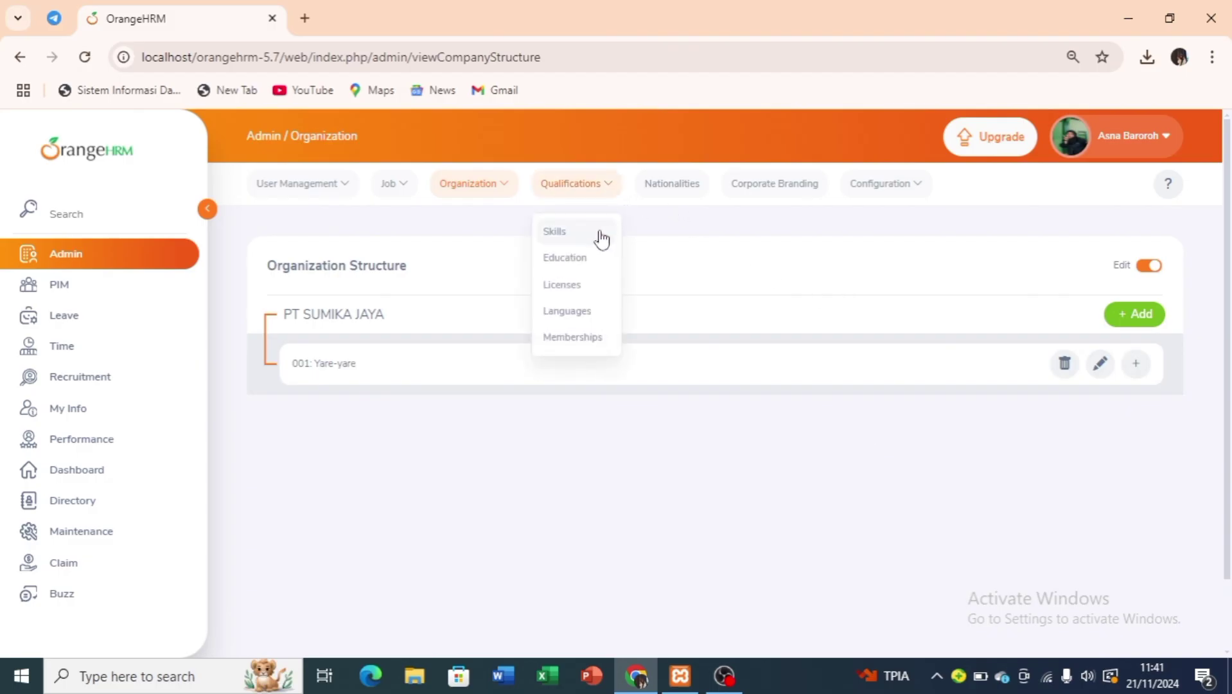
pyautogui.click(554, 232)
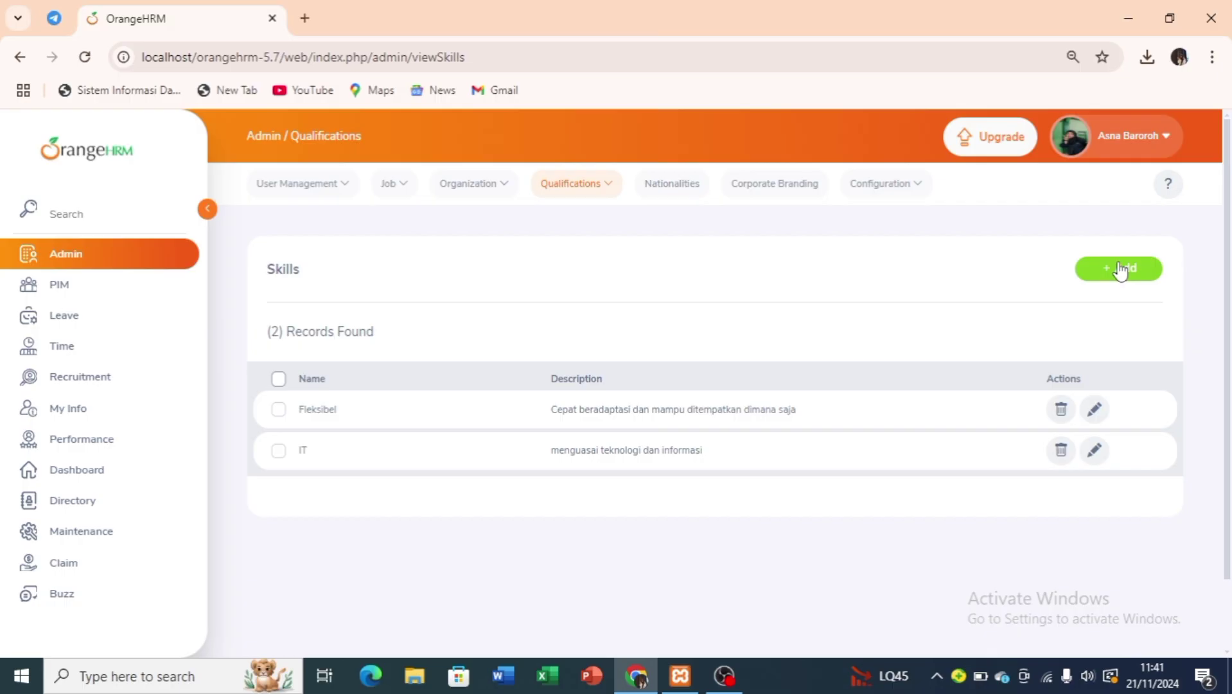
pyautogui.click(1121, 269)
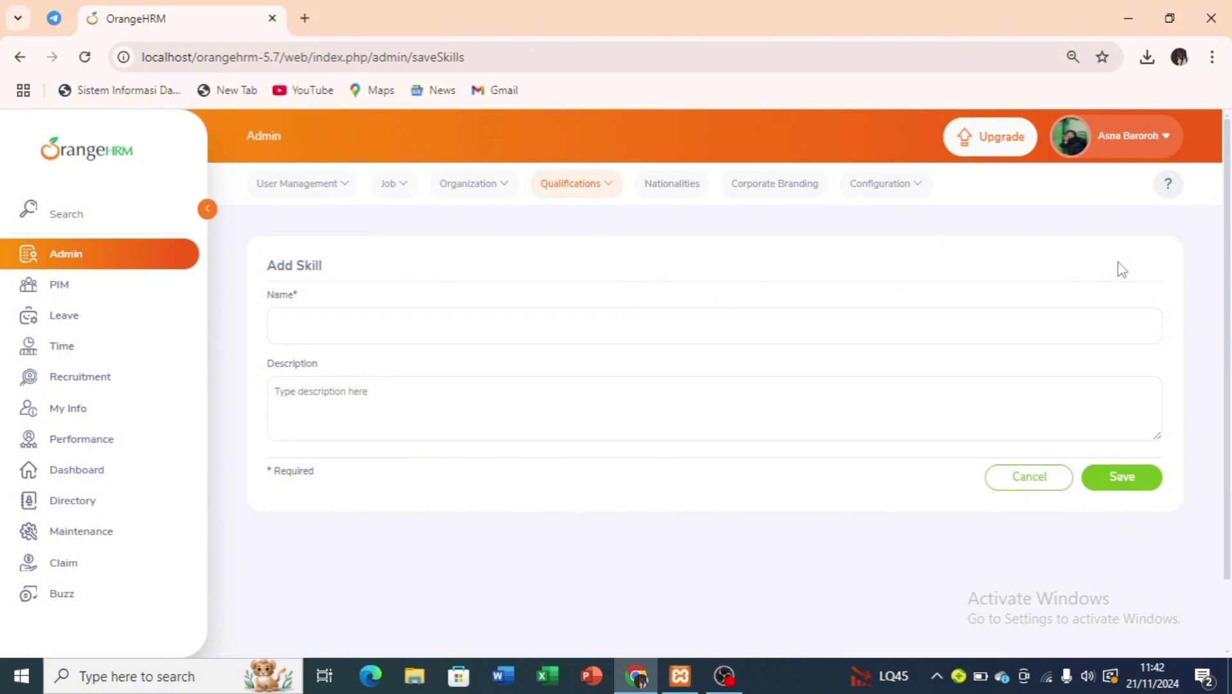
pyautogui.click(630, 326)
pyautogui.write('Languange')
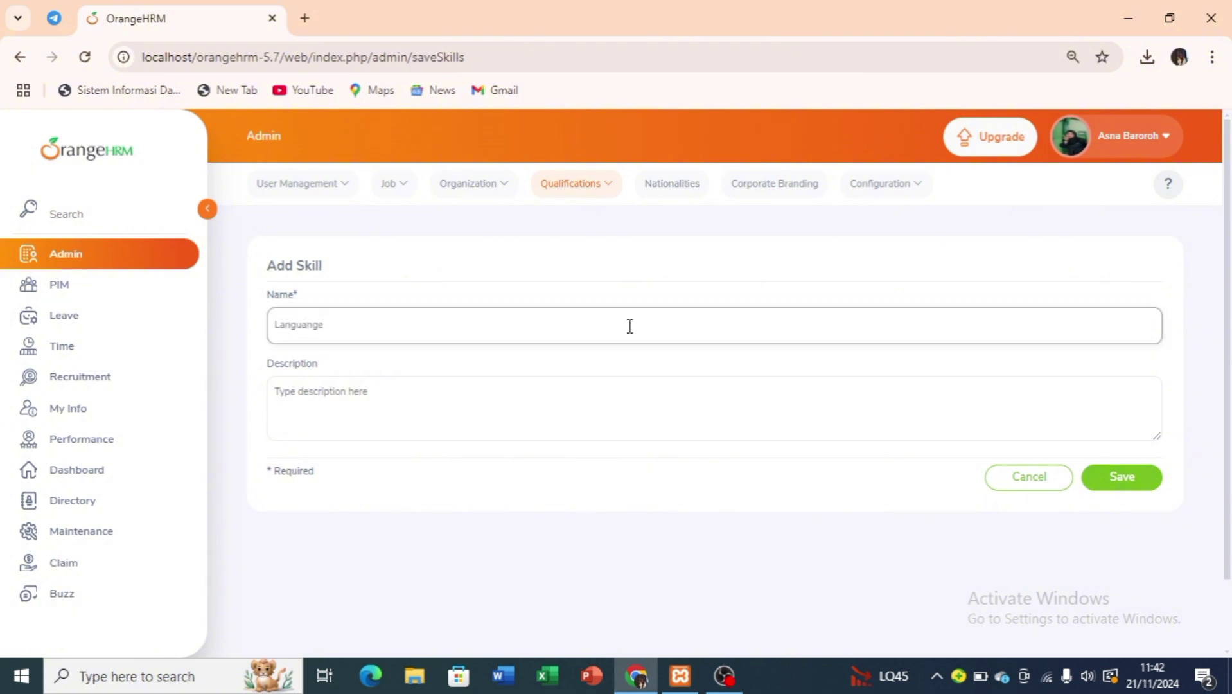
pyautogui.click(516, 394)
pyautogui.write('Manda')
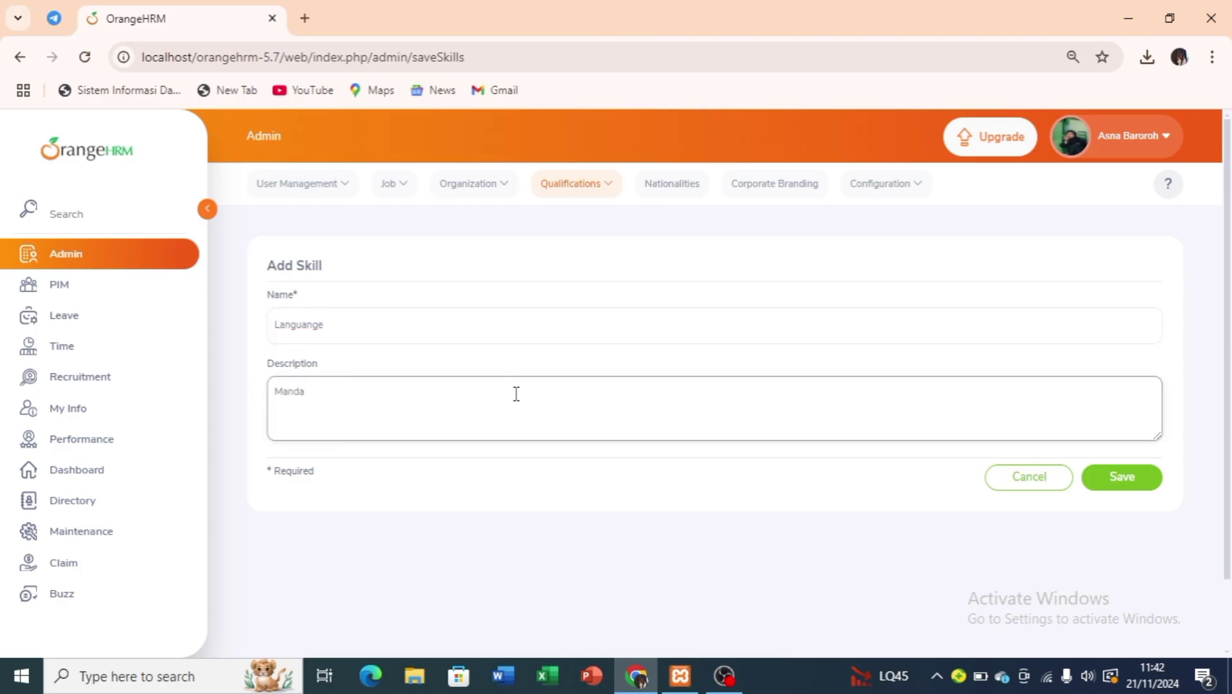
pyautogui.press('BackSpace')
pyautogui.write('mandarin')
pyautogui.click(1124, 477)
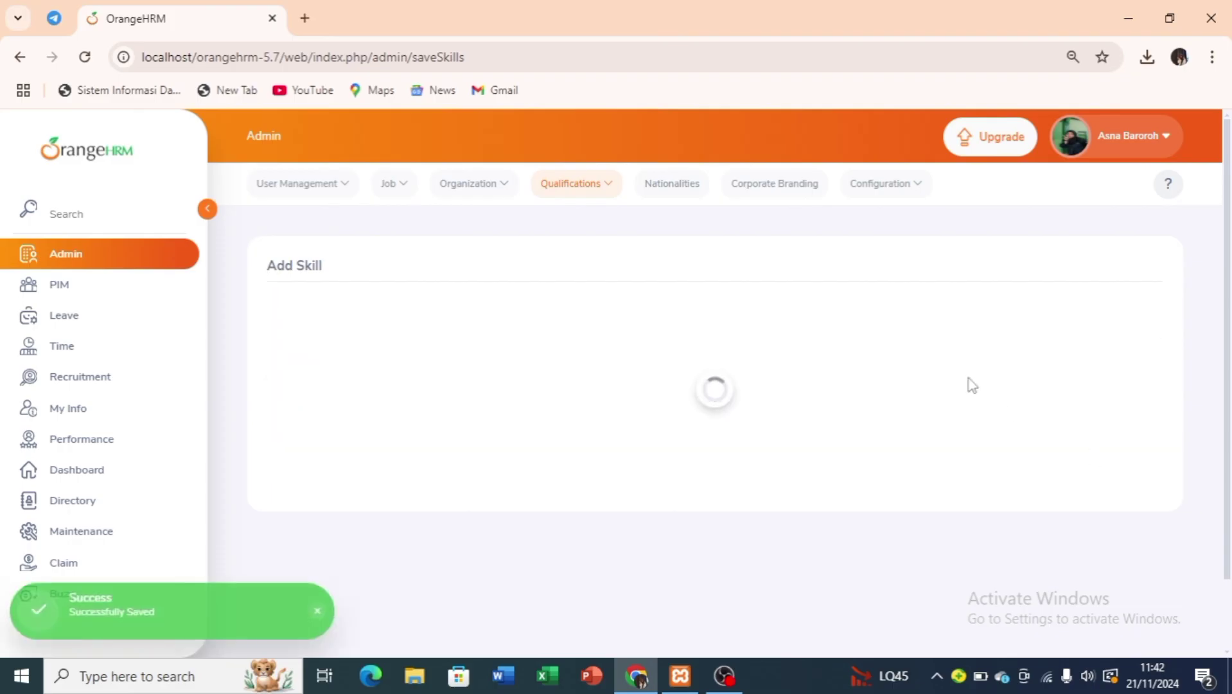
pyautogui.click(600, 186)
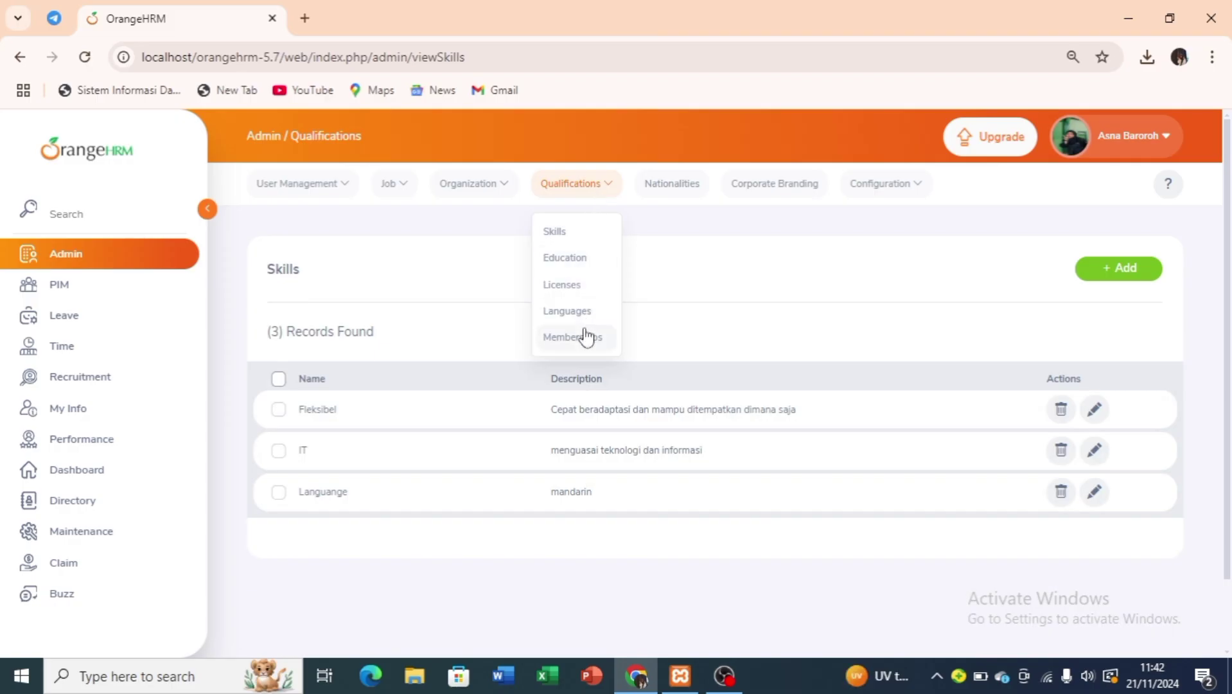
# Under Qualifications > Education, add and save the education level 'D3'.
pyautogui.click(594, 269)
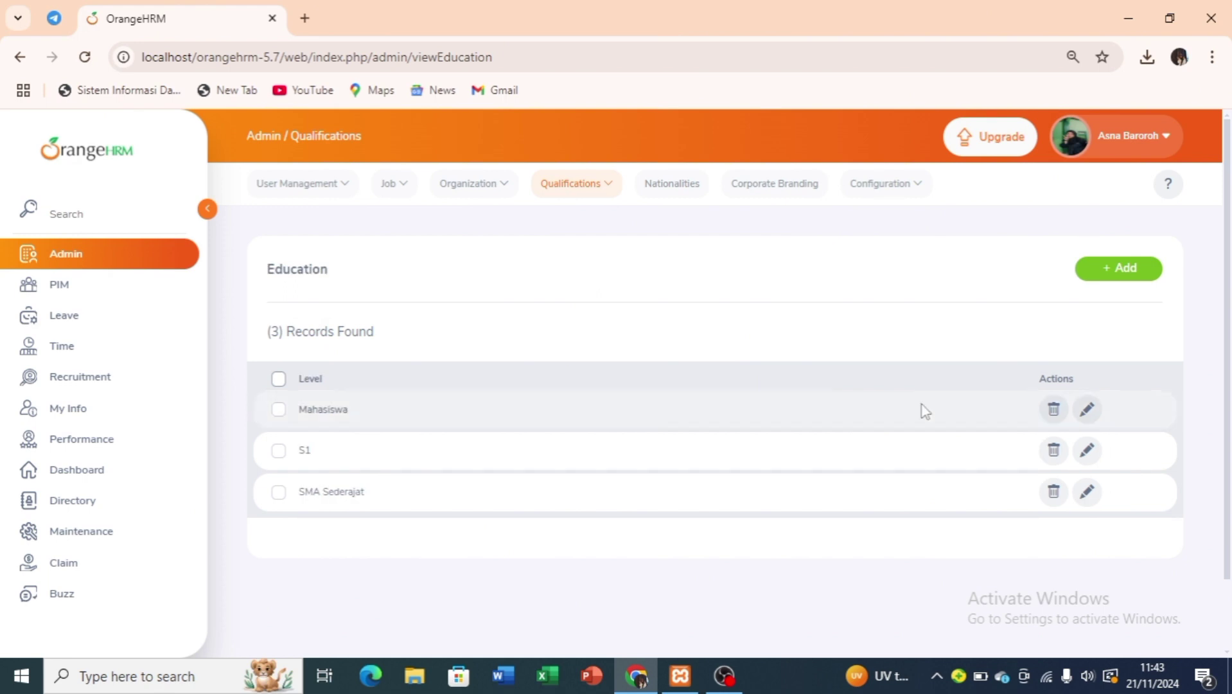
pyautogui.click(1120, 276)
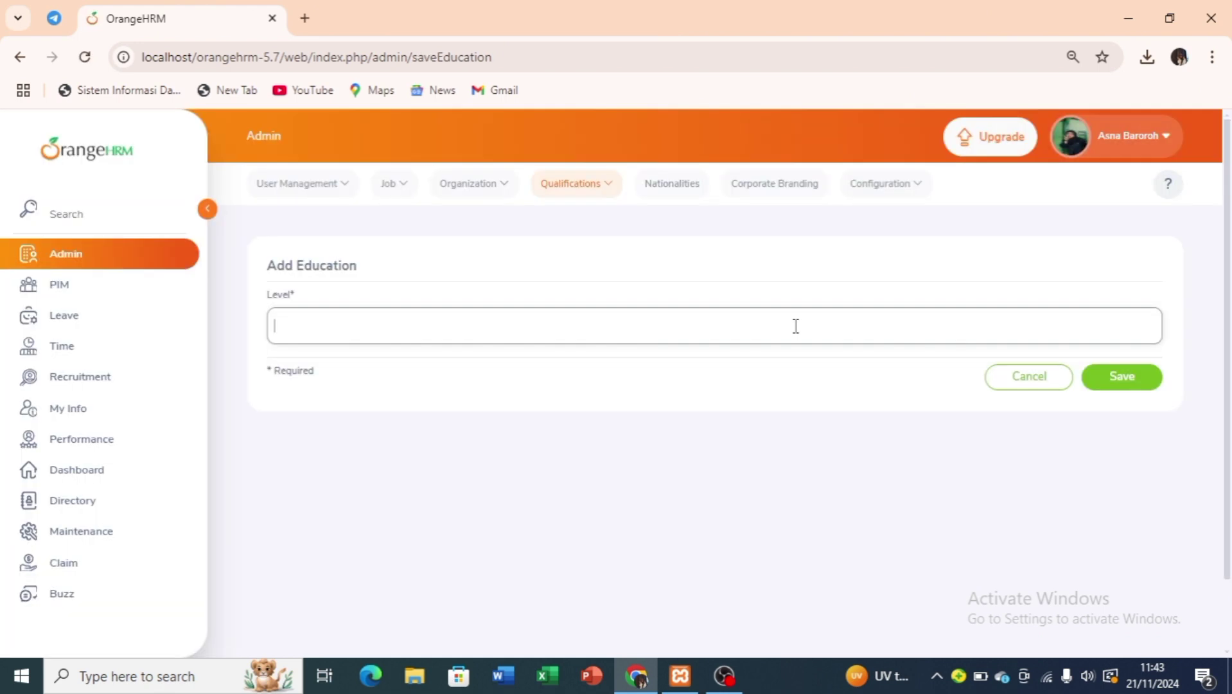
pyautogui.click(1122, 385)
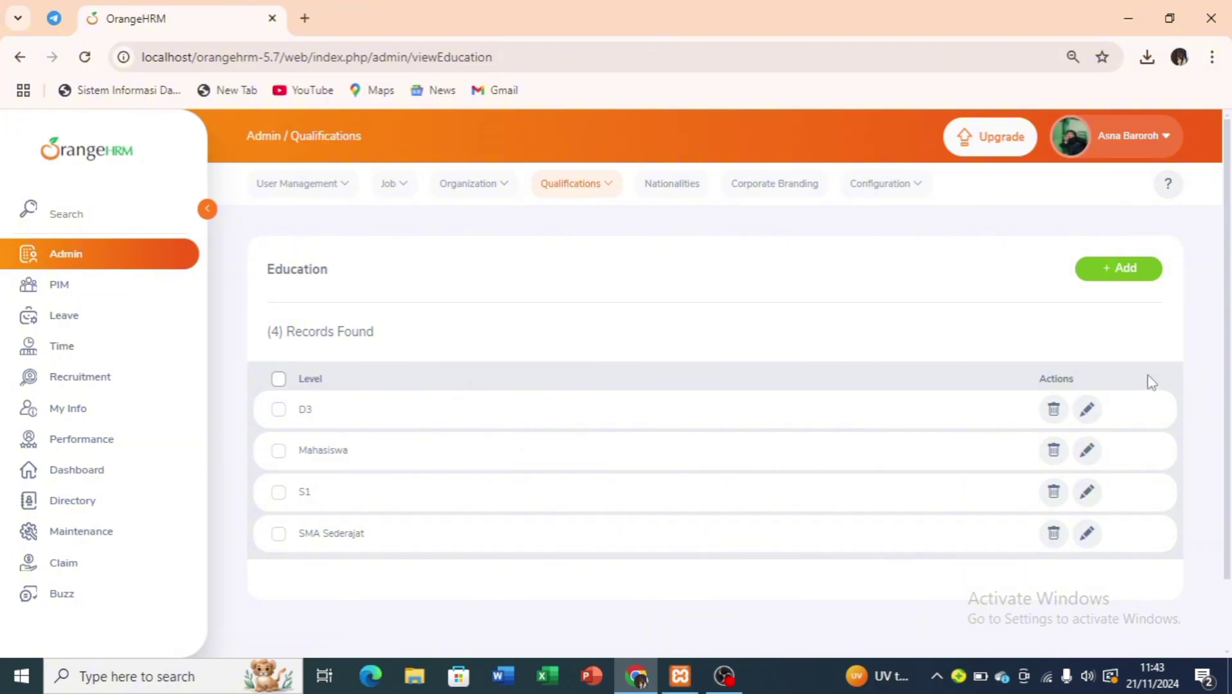
pyautogui.scroll(-1, 975, 413)
pyautogui.scroll(1, 977, 413)
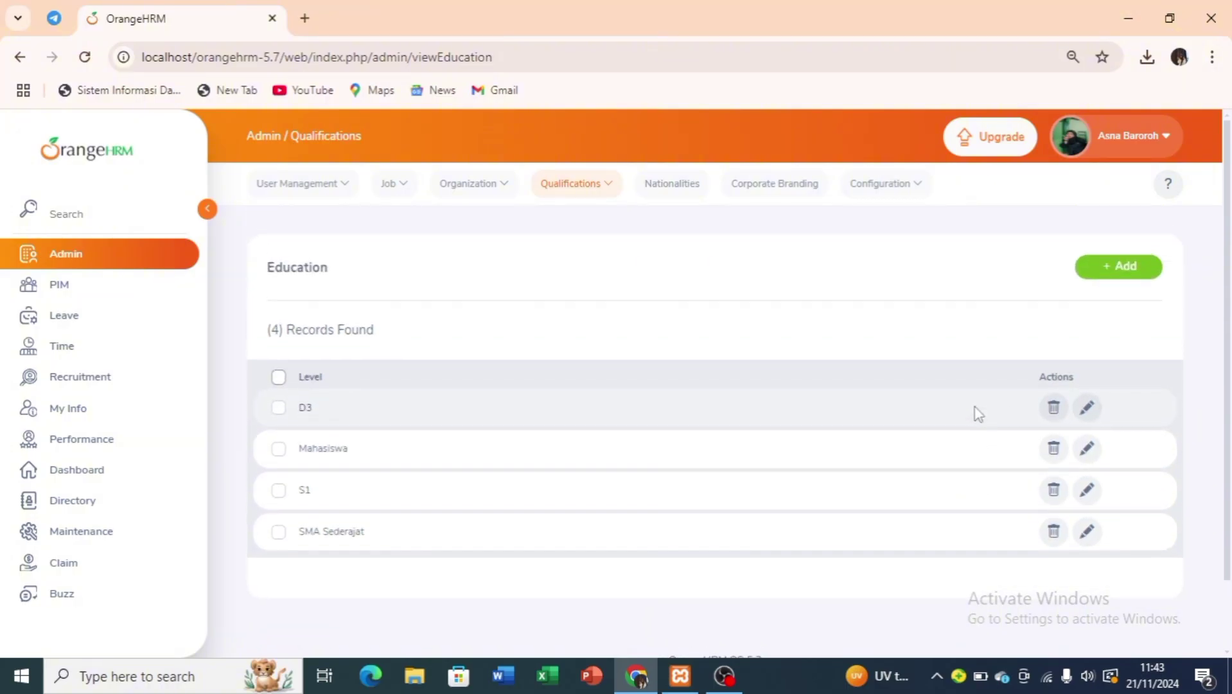
pyautogui.click(606, 190)
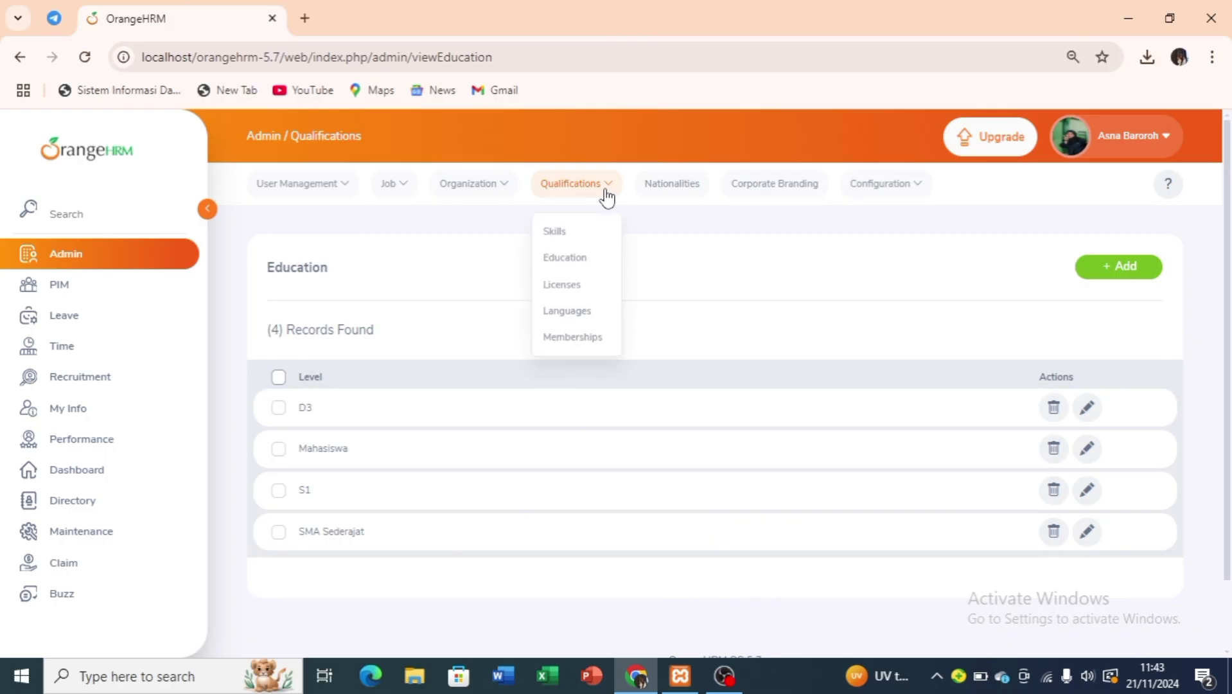
# Add a license named Konsultan to the Licenses list.
pyautogui.click(587, 291)
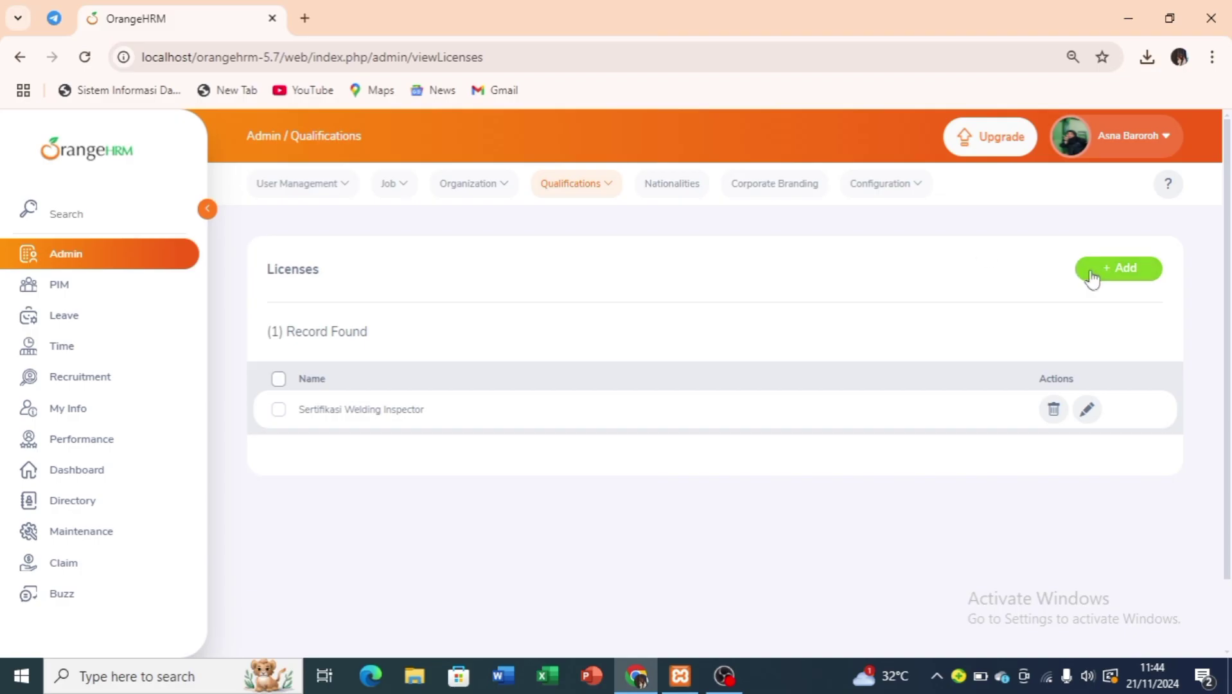
pyautogui.click(1104, 275)
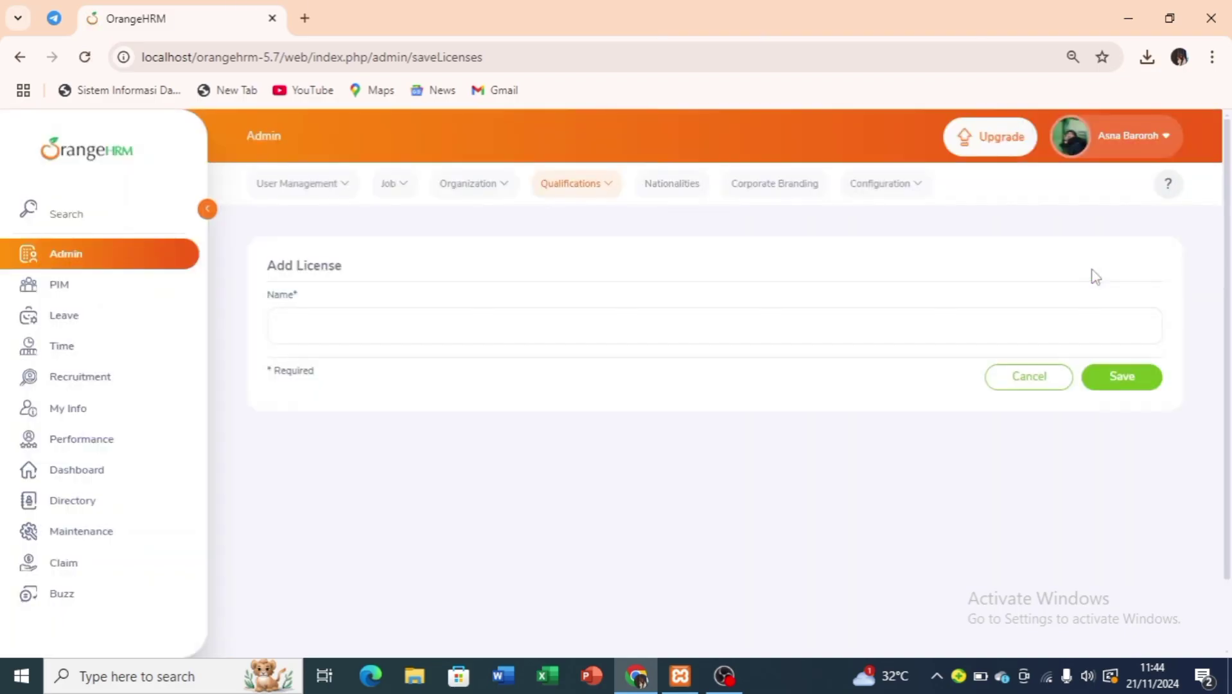
pyautogui.click(703, 316)
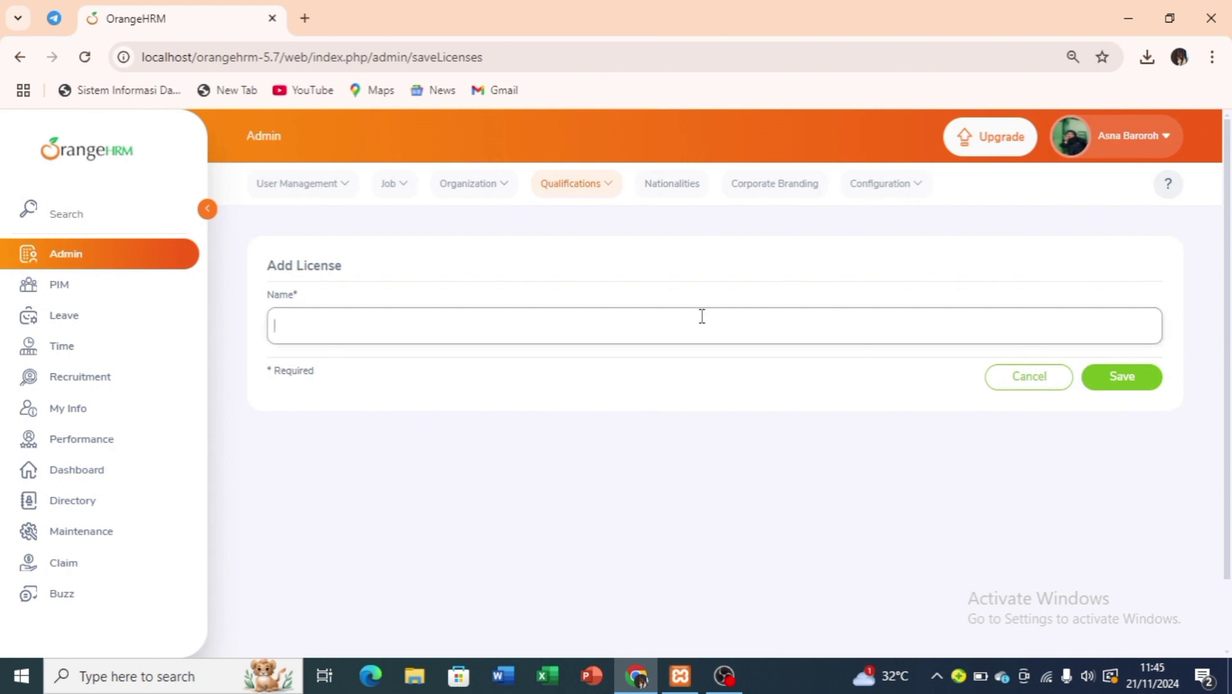
pyautogui.write('Konsultan')
pyautogui.click(1120, 386)
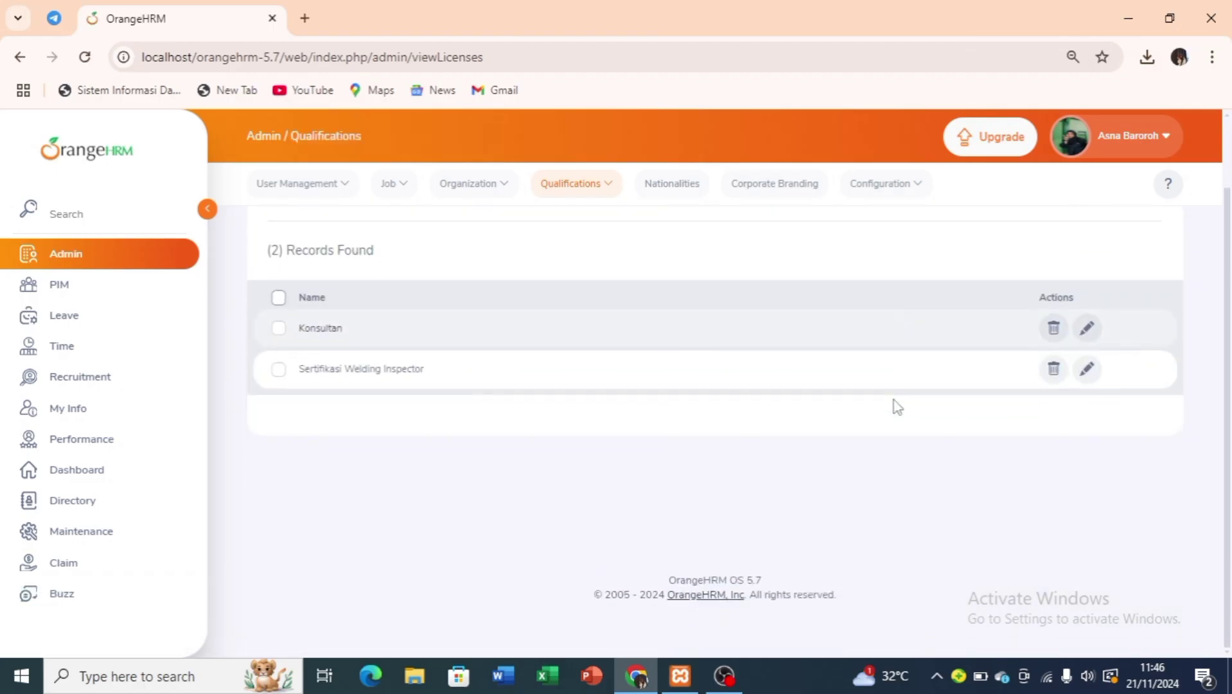
pyautogui.click(603, 193)
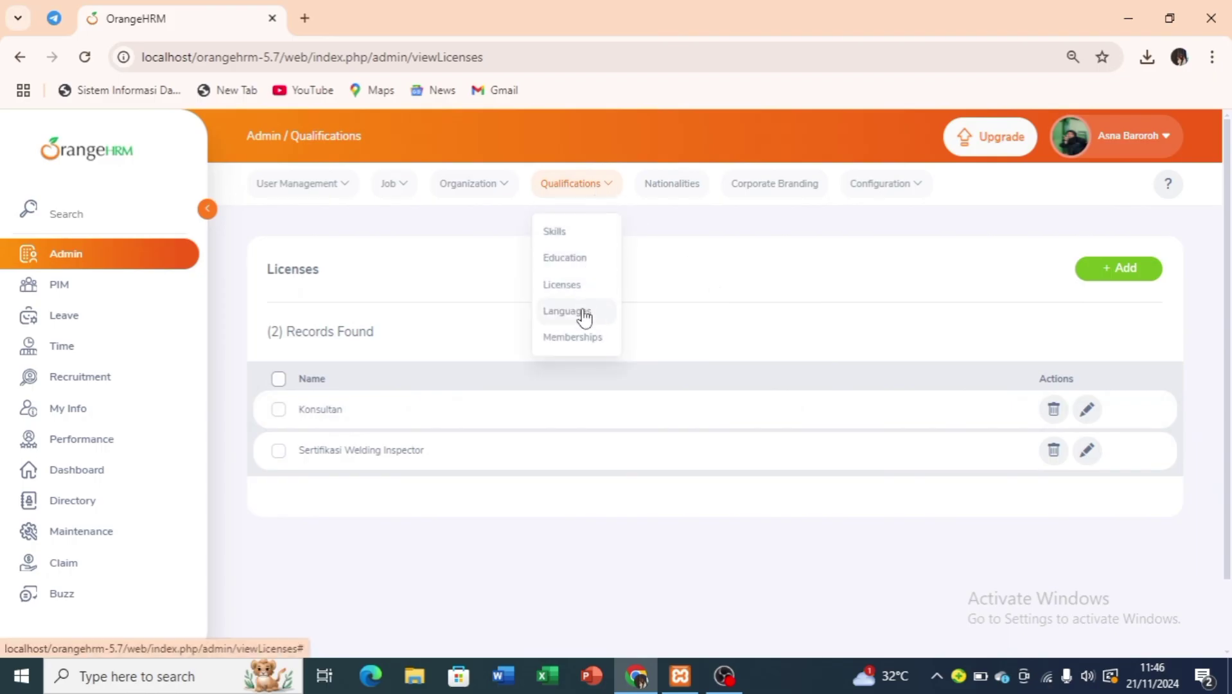
# Add Mandarin as a new language, joining English and Japanese.
pyautogui.click(582, 314)
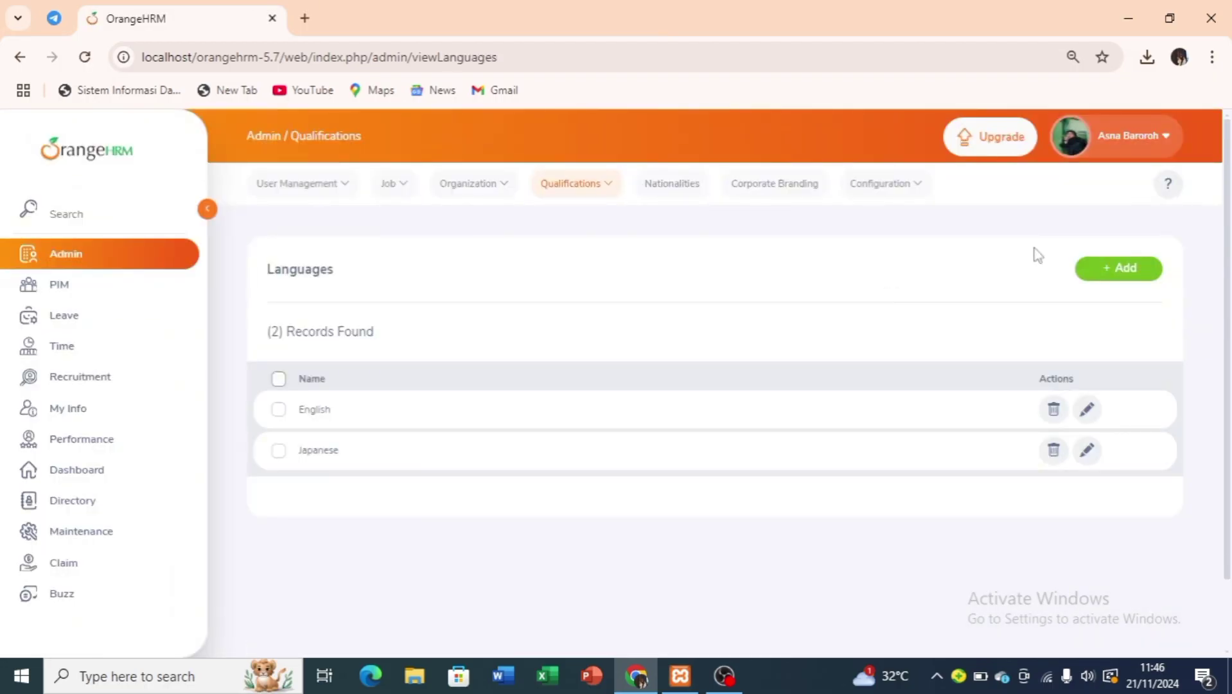
pyautogui.click(1109, 277)
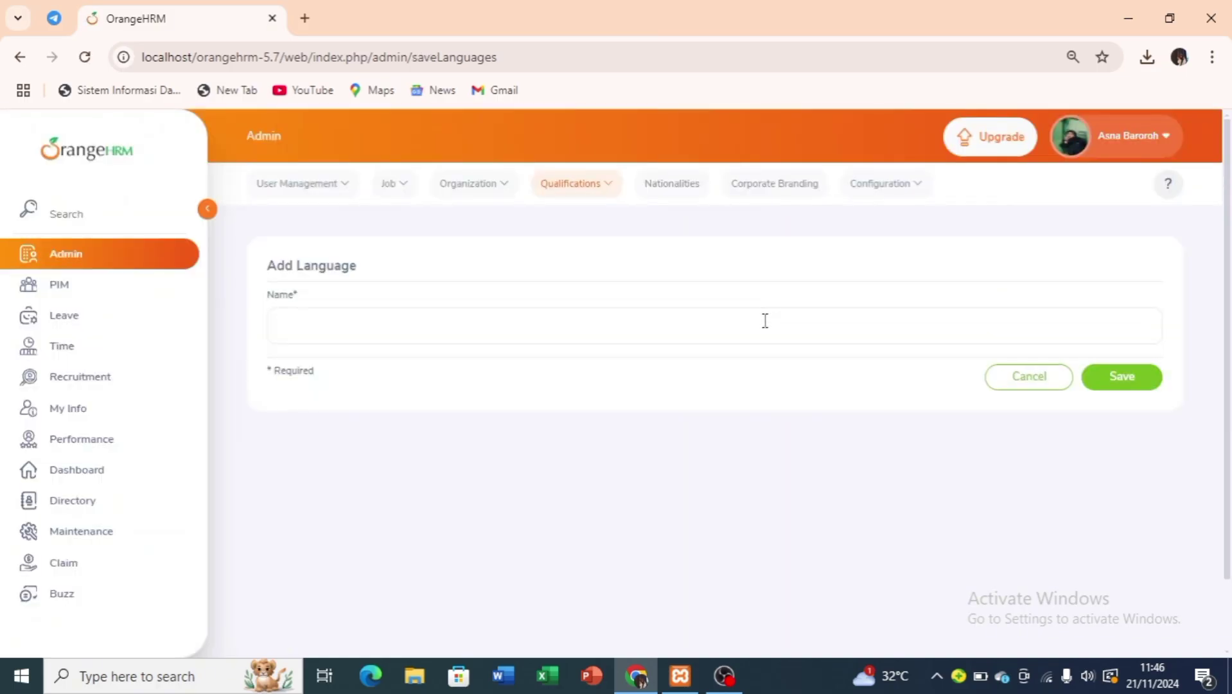
pyautogui.click(765, 321)
pyautogui.write('Mand')
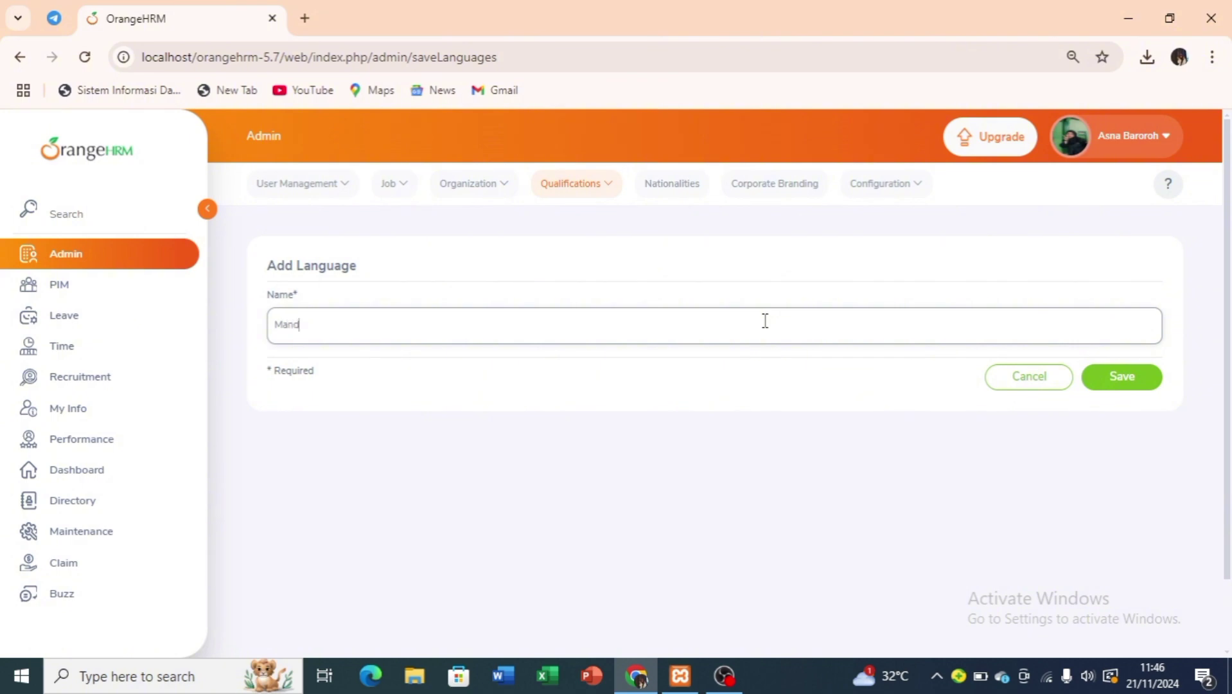
pyautogui.write('arin')
pyautogui.click(1125, 384)
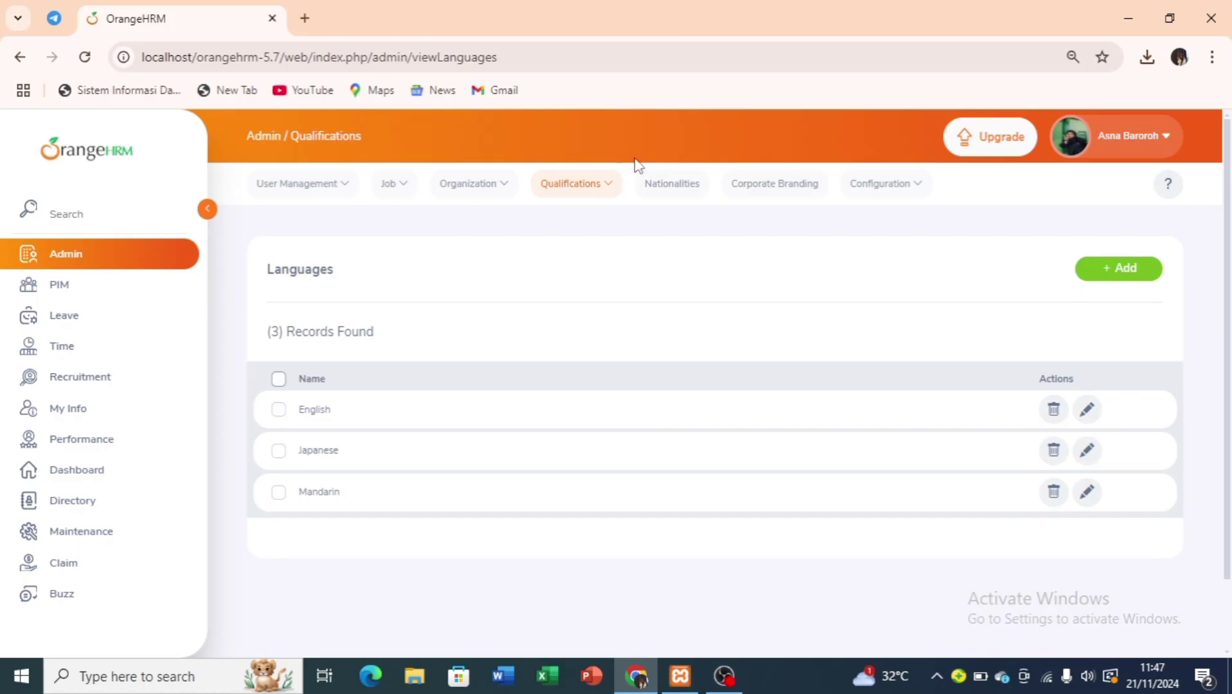
pyautogui.click(662, 186)
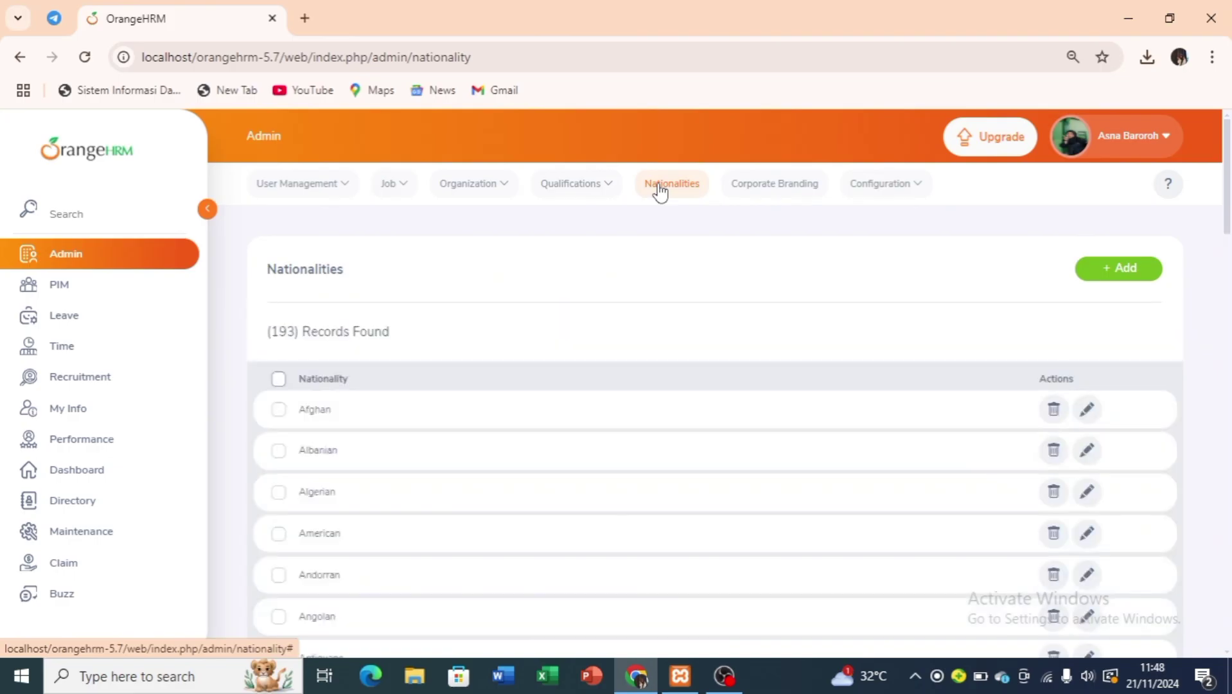
# In Corporate Branding, set Primary Gradient Color 1 to a yellow-green shade.
pyautogui.scroll(-15, 669, 495)
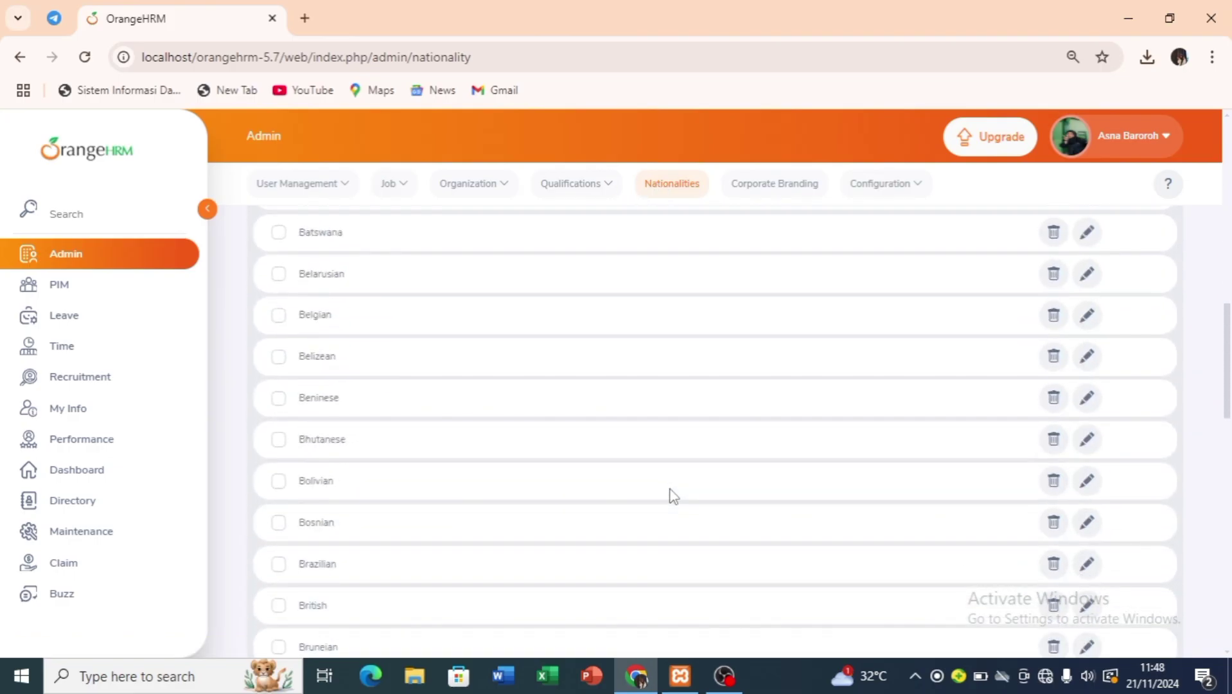
pyautogui.scroll(14, 668, 496)
pyautogui.scroll(1, 684, 540)
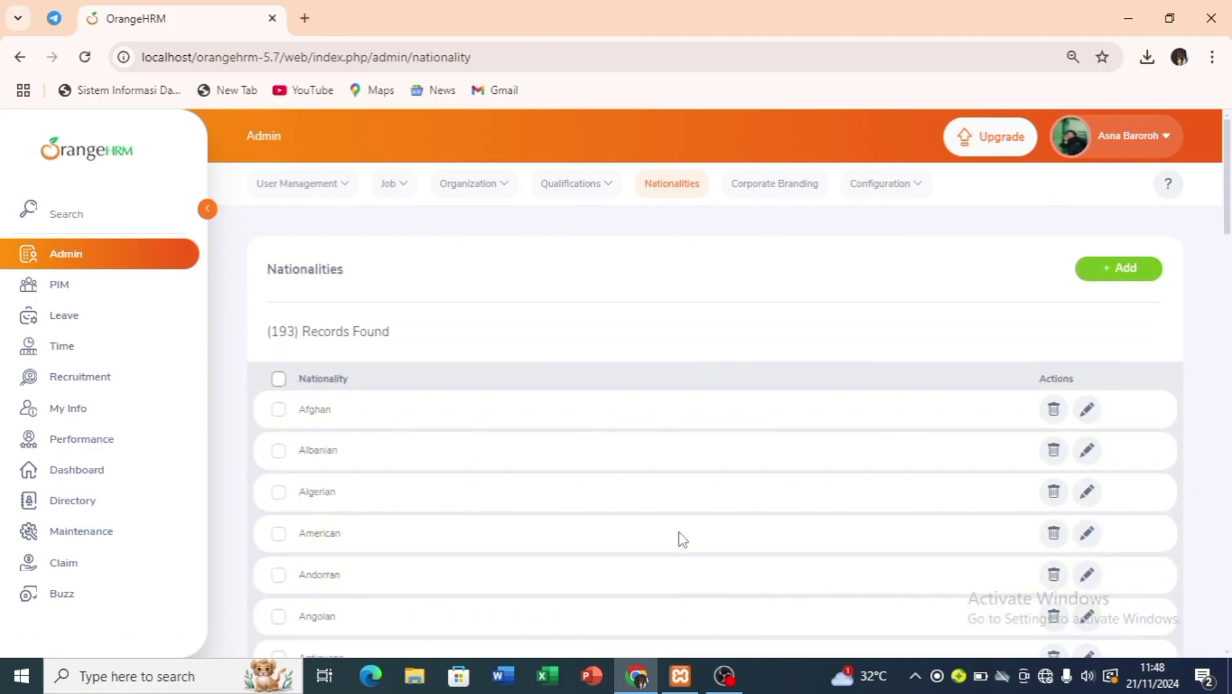
pyautogui.click(781, 194)
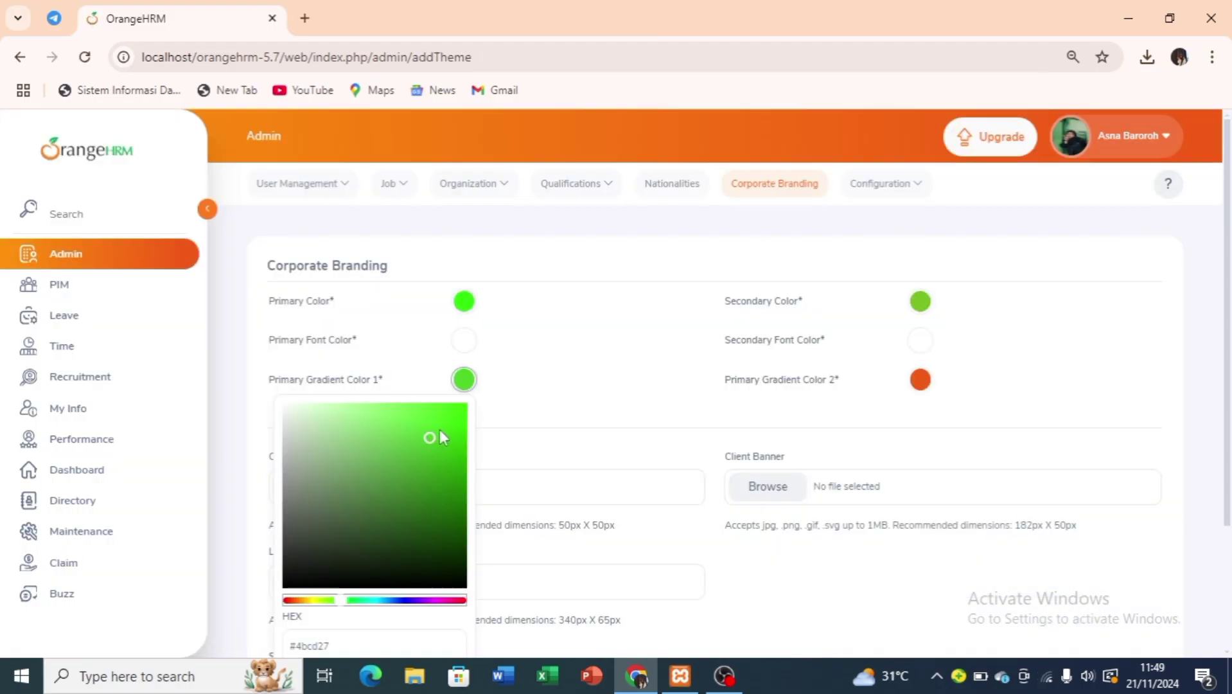
pyautogui.click(437, 426)
pyautogui.click(462, 427)
pyautogui.click(454, 439)
pyautogui.click(409, 443)
pyautogui.click(432, 441)
pyautogui.click(459, 437)
pyautogui.click(333, 600)
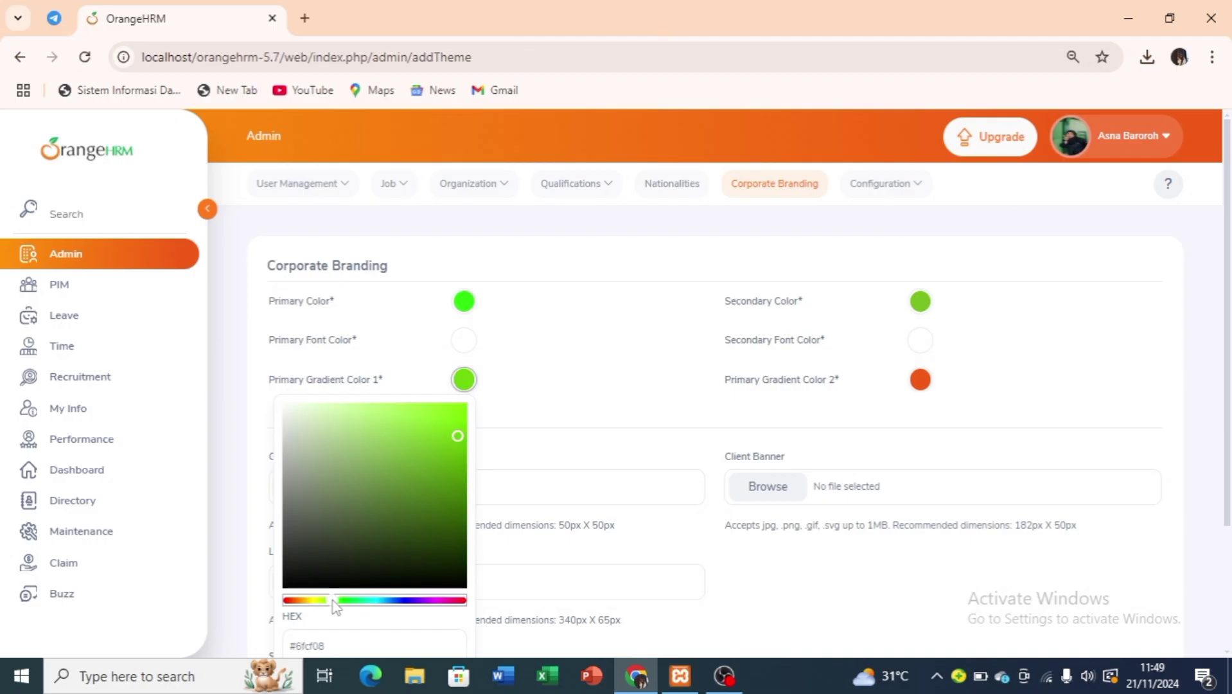
pyautogui.click(448, 440)
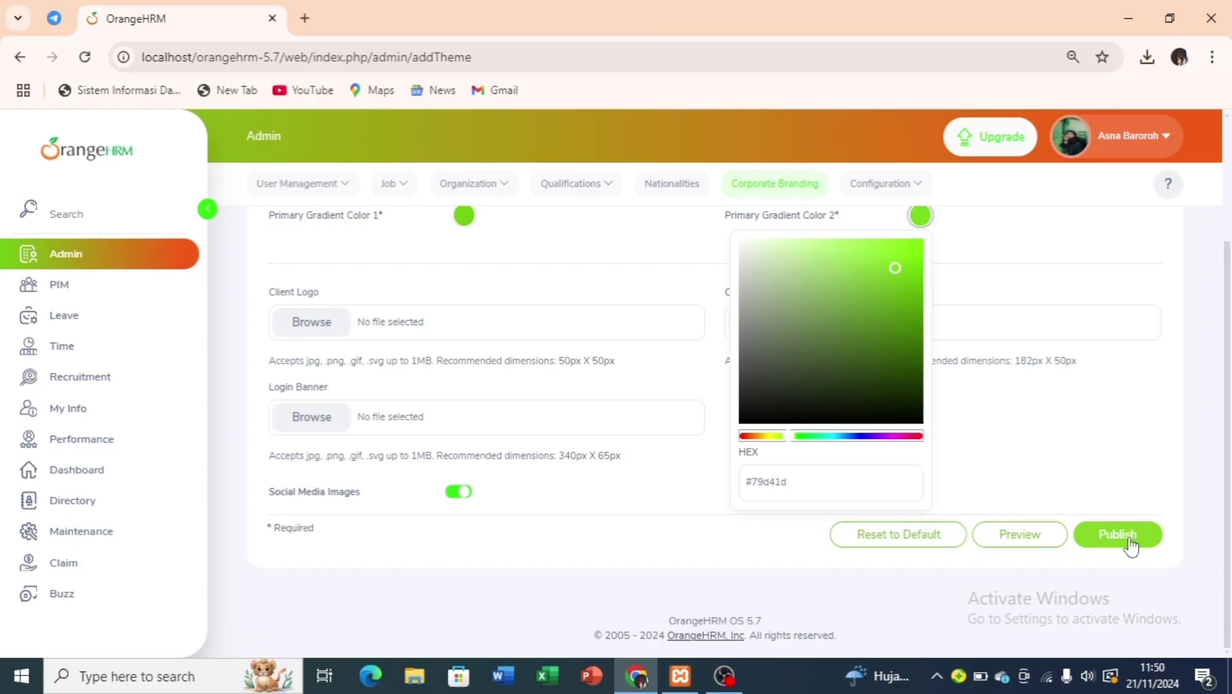
# Publish the updated branding so the interface turns green.
pyautogui.click(1131, 545)
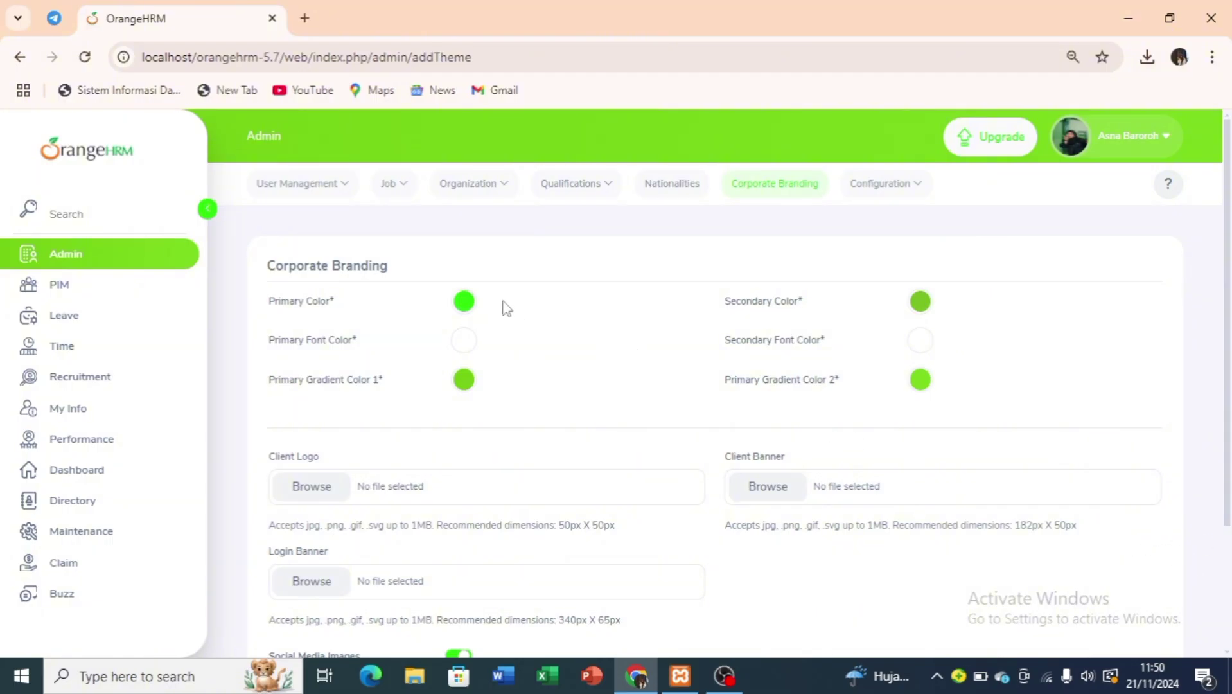
pyautogui.scroll(-3, 663, 426)
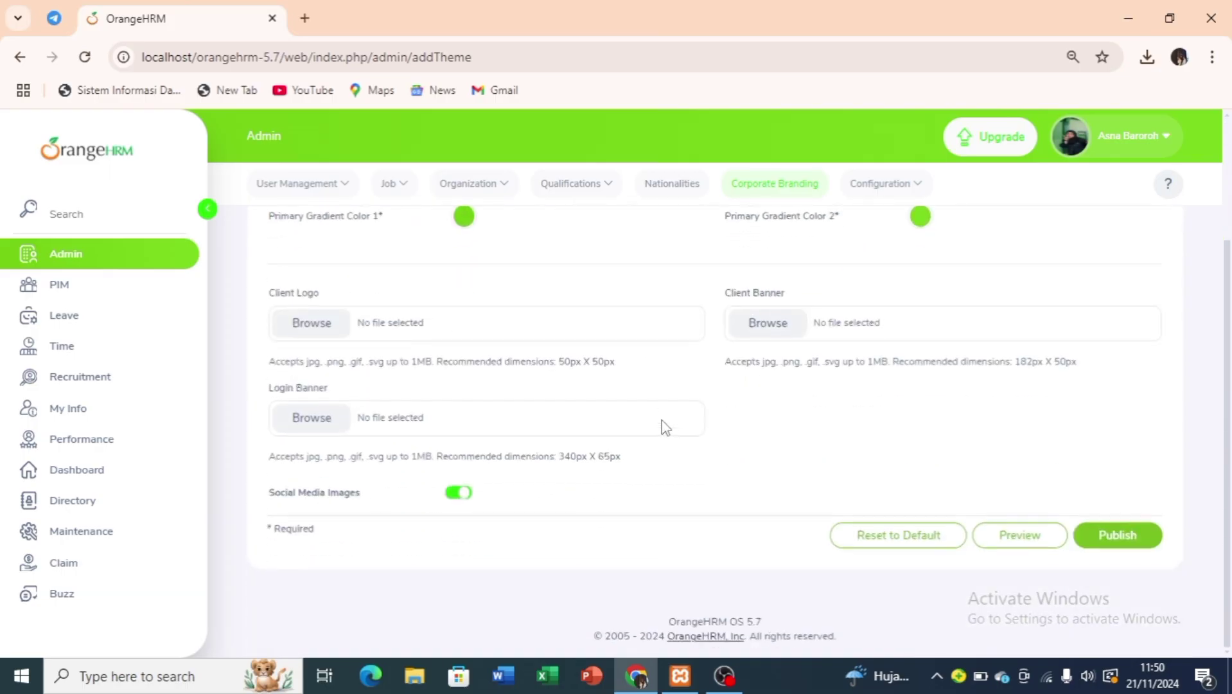
pyautogui.scroll(2, 750, 336)
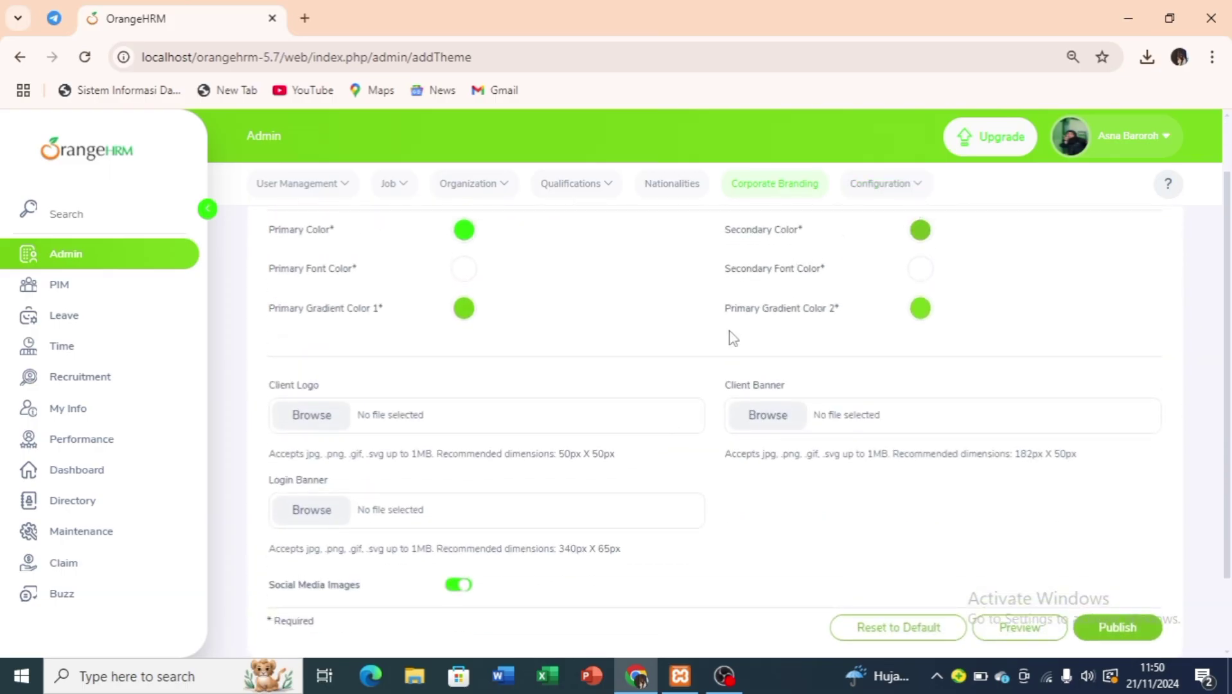
pyautogui.click(155, 299)
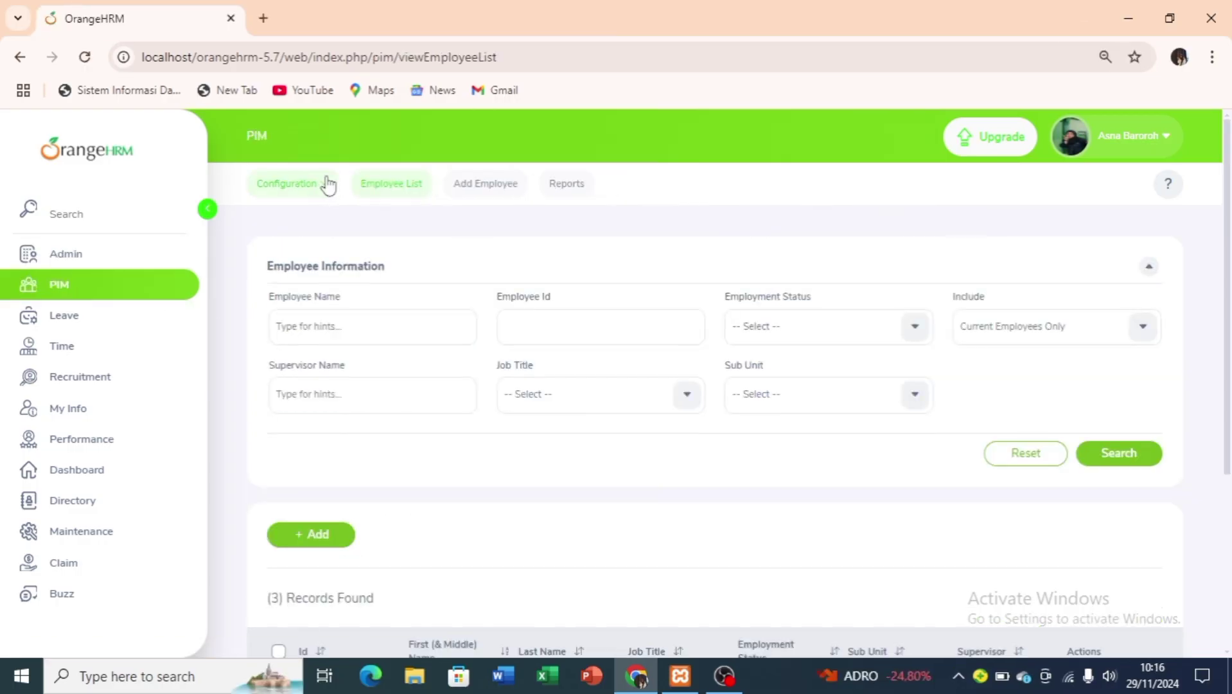
# View the PIM Optional Fields settings, then the Custom Fields page.
pyautogui.click(328, 185)
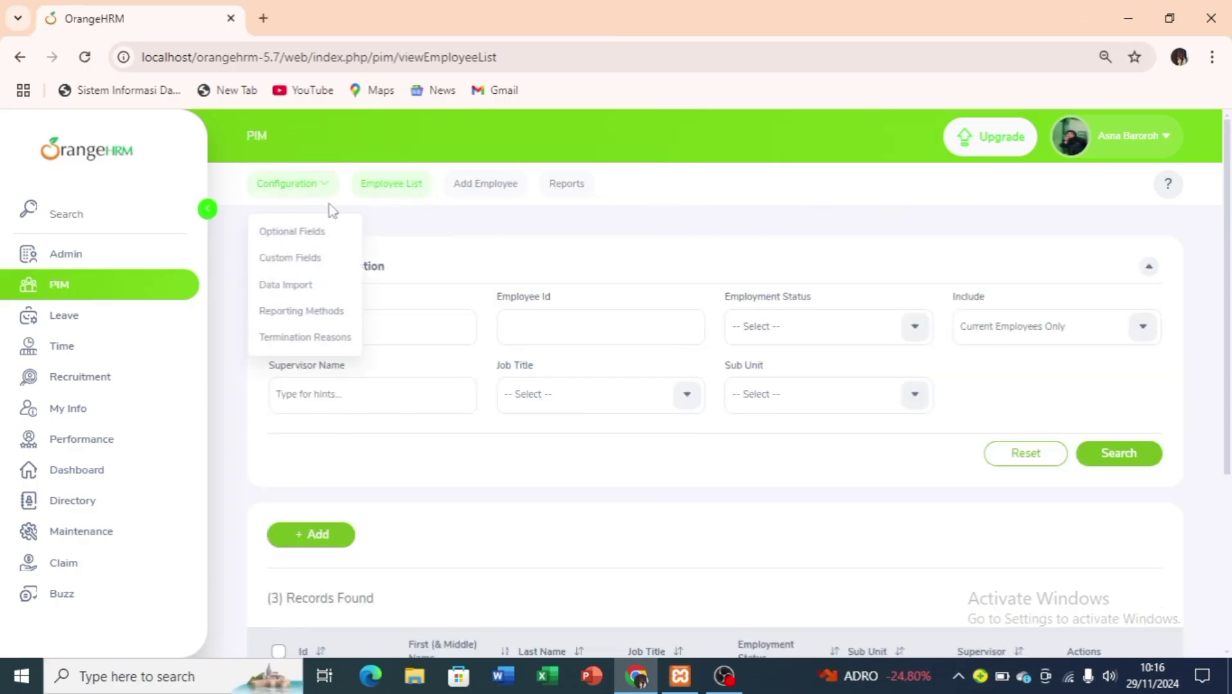
pyautogui.click(340, 233)
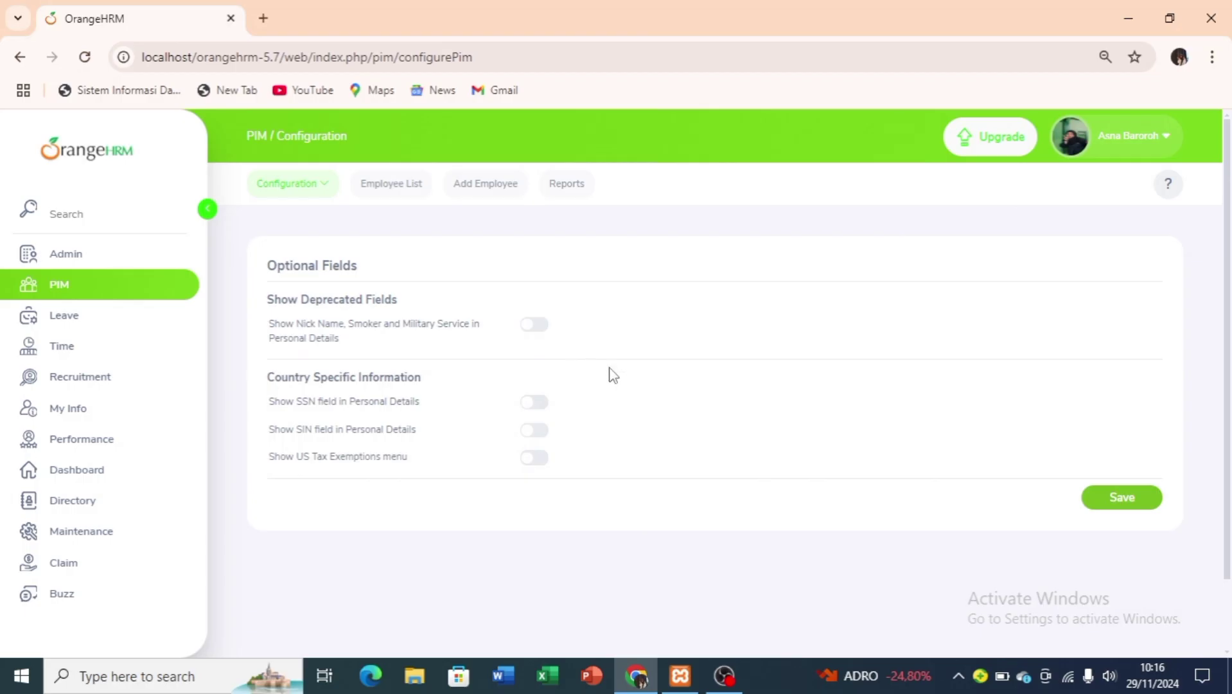
pyautogui.click(307, 189)
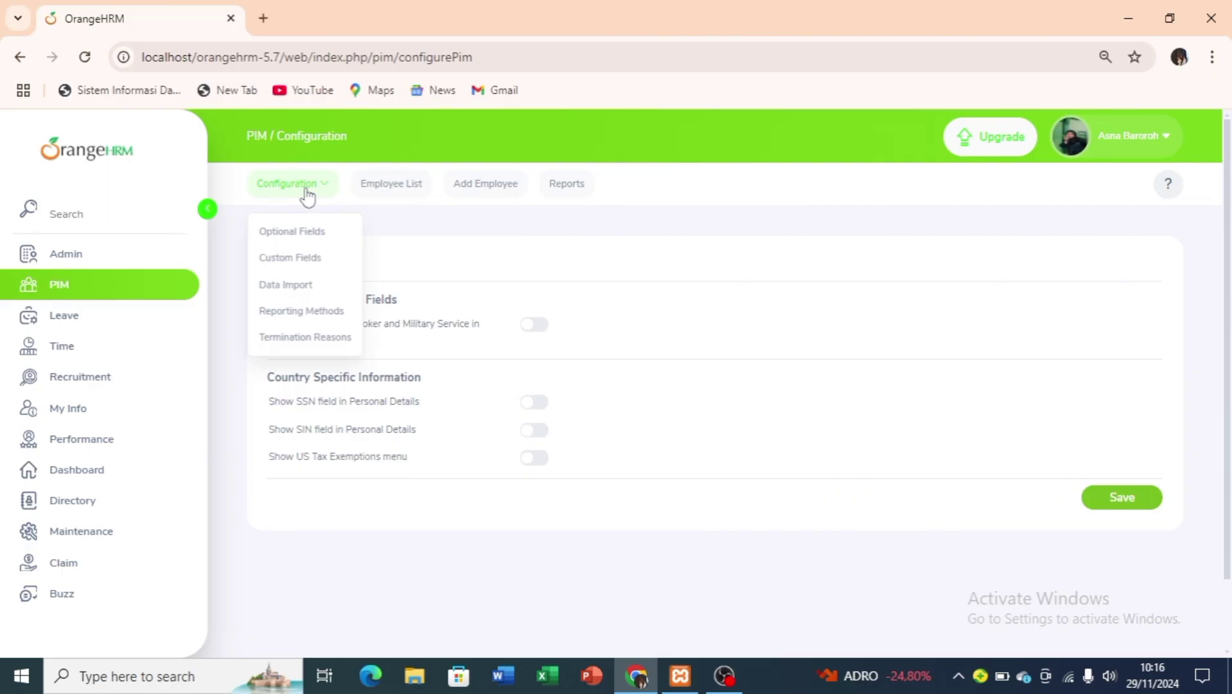
pyautogui.click(310, 258)
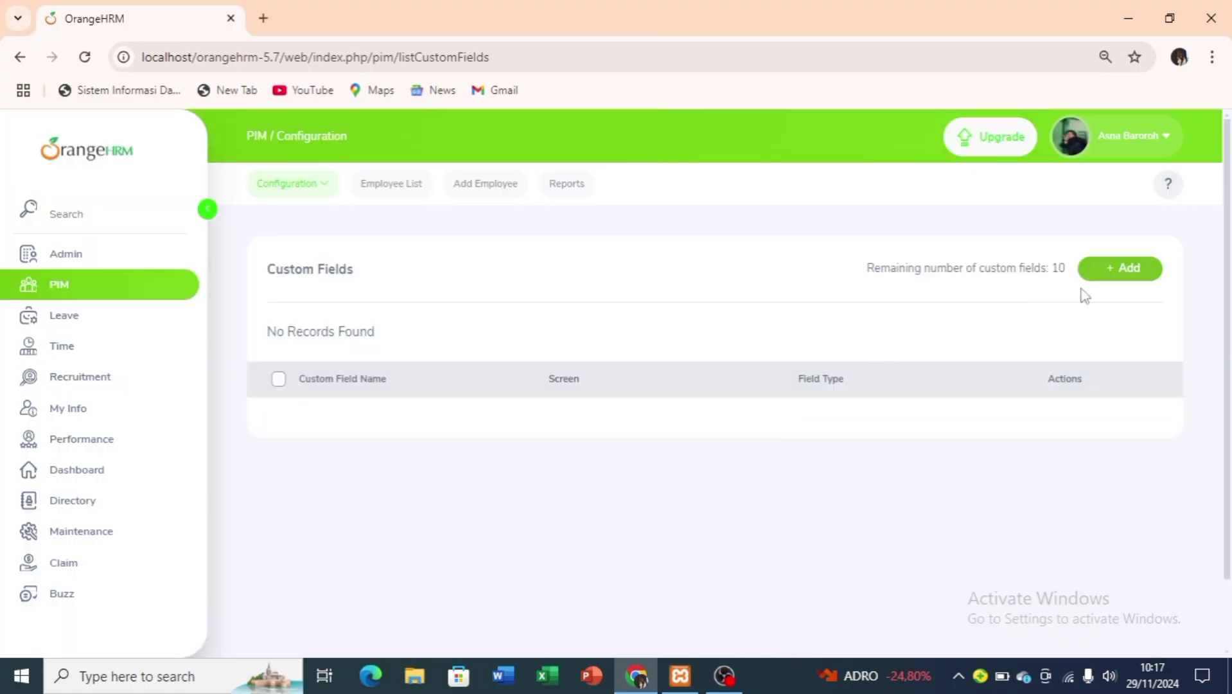
# Check the Add Custom Field form, then review the PIM Data Import page notes.
pyautogui.click(1112, 275)
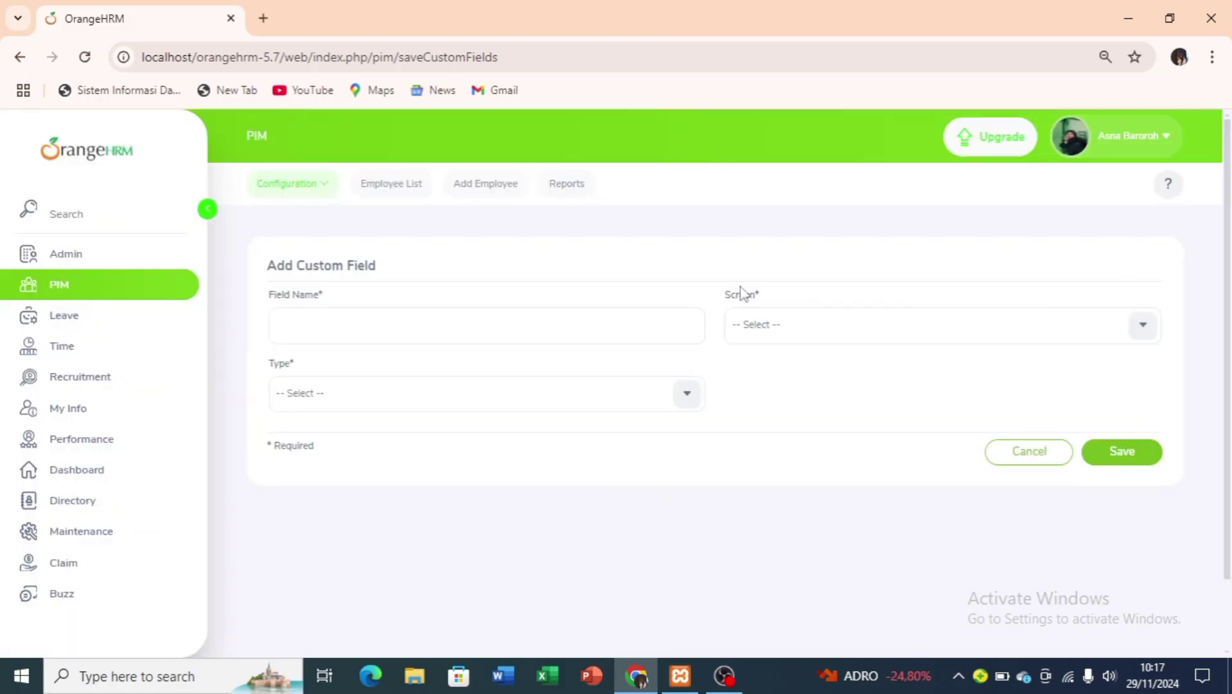
pyautogui.click(330, 187)
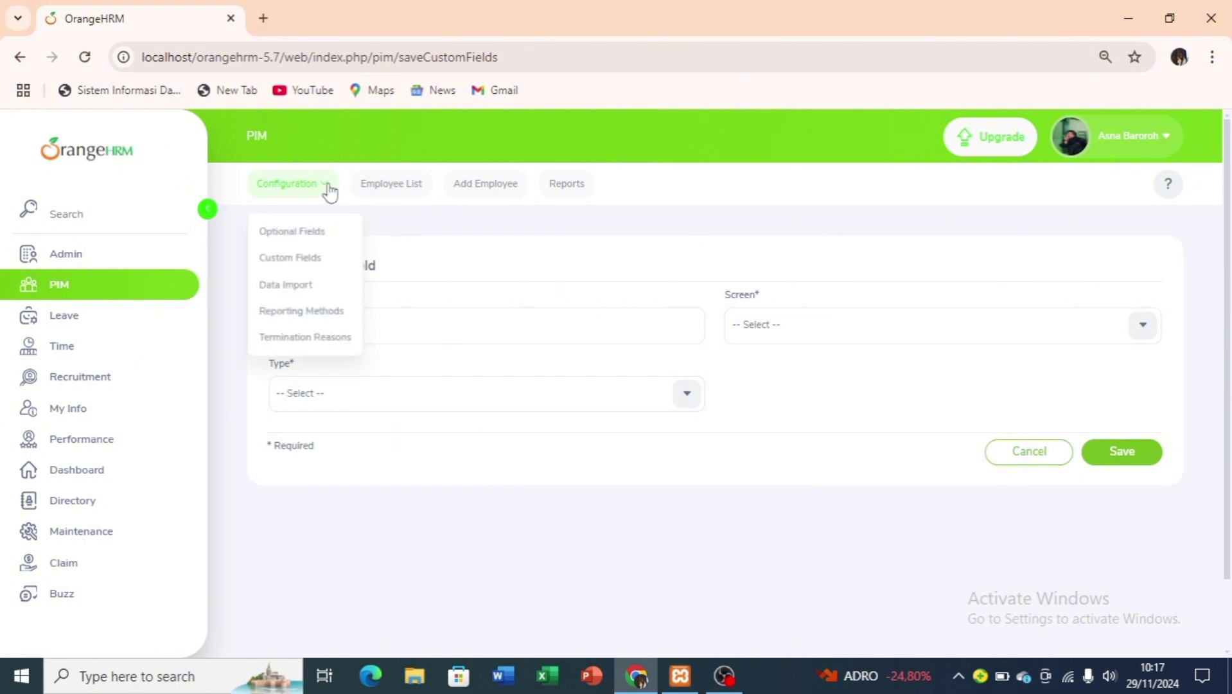
pyautogui.click(308, 284)
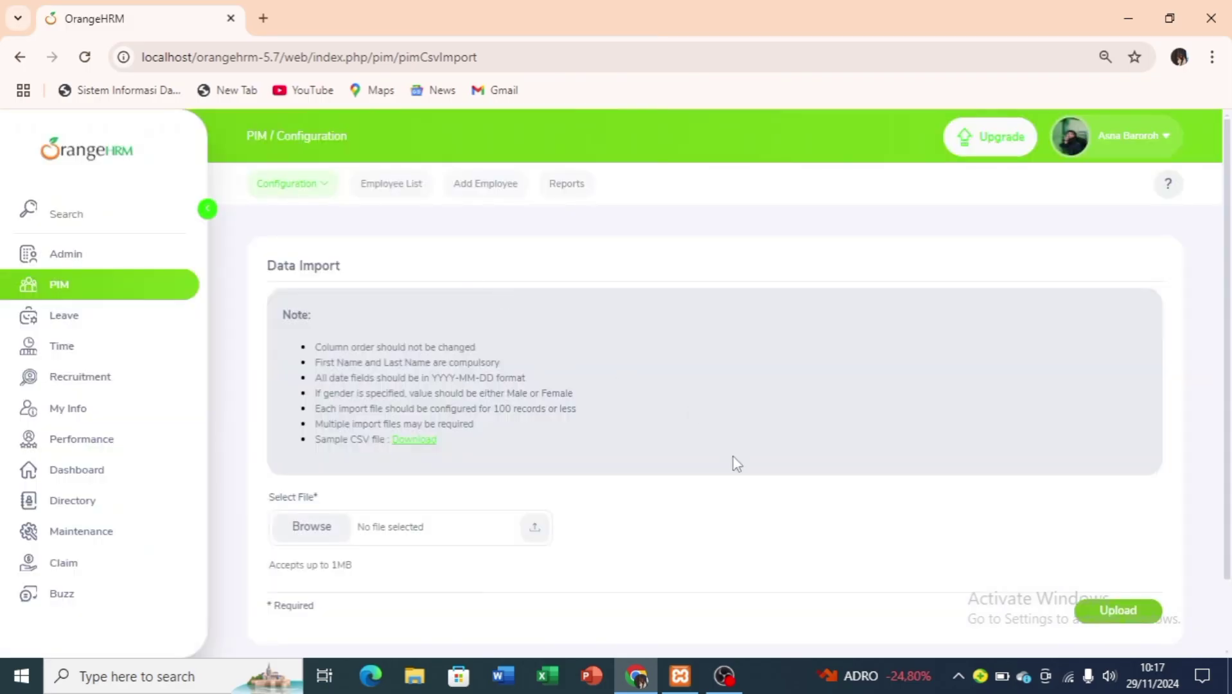
pyautogui.scroll(-1, 736, 463)
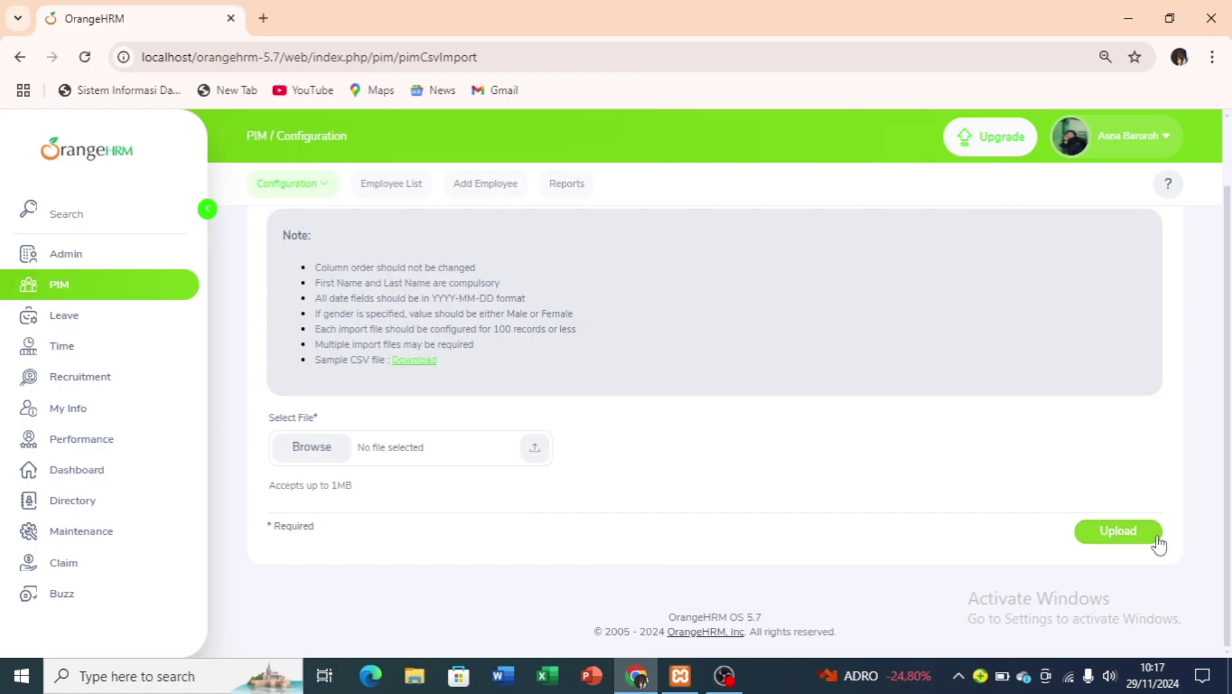
pyautogui.scroll(1, 842, 378)
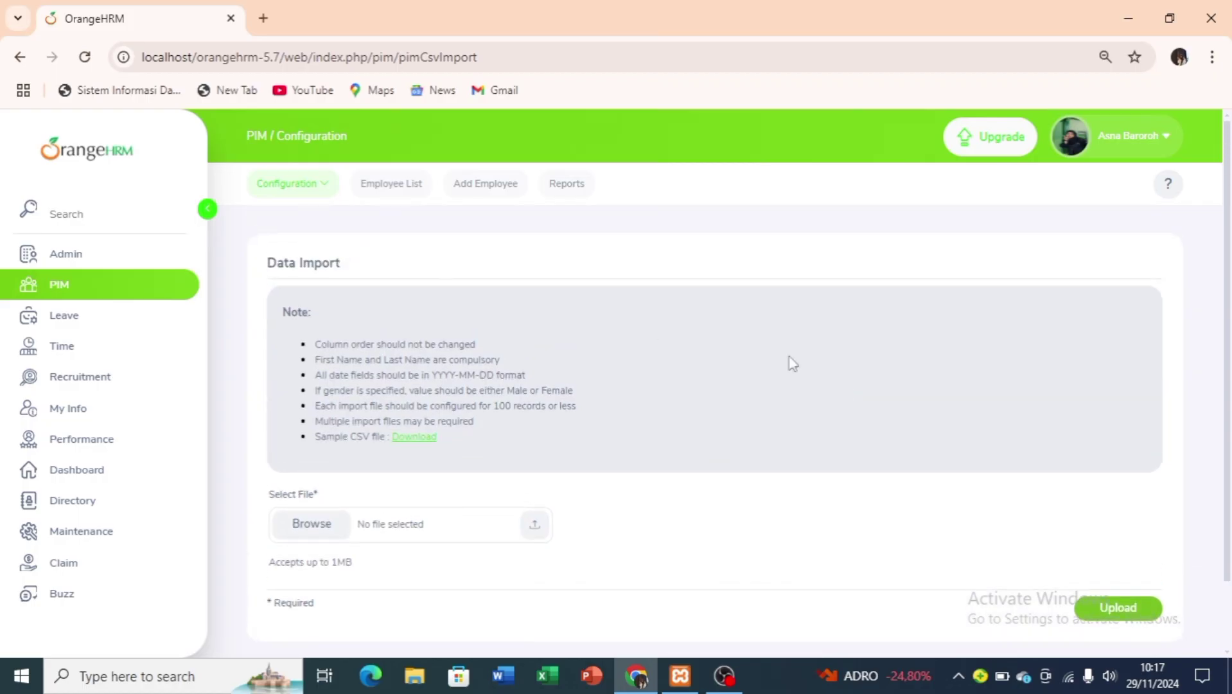
# View Reporting Methods and its Add form.
pyautogui.click(308, 193)
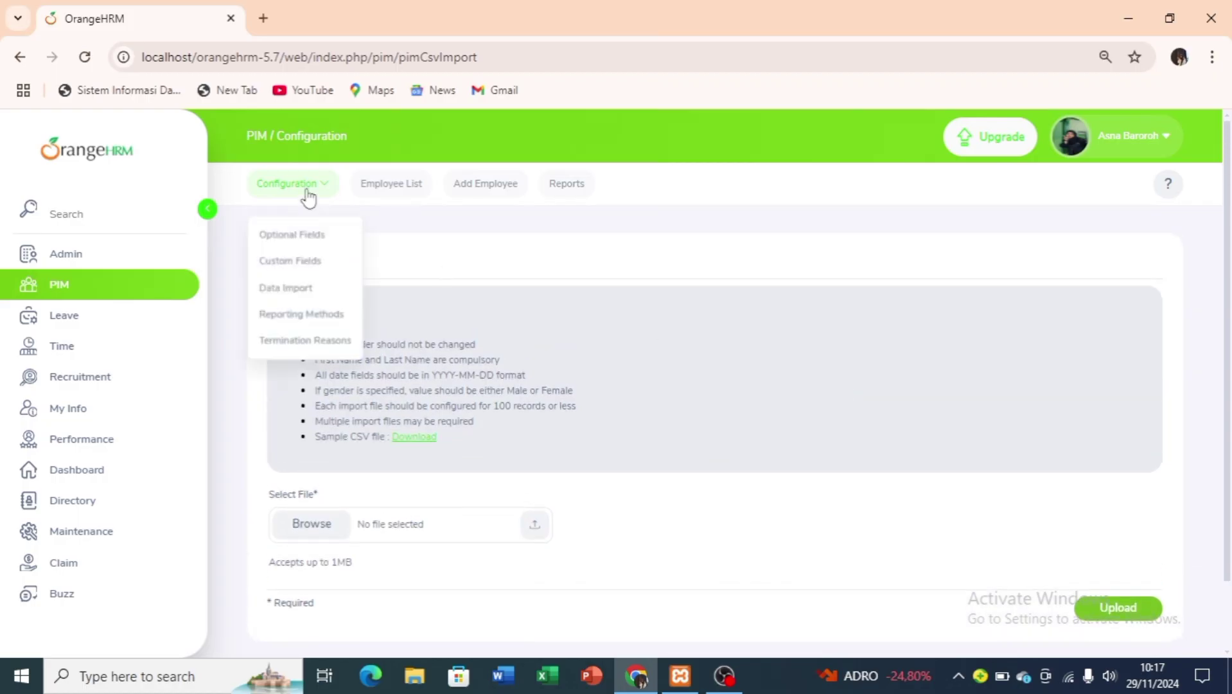
pyautogui.click(293, 311)
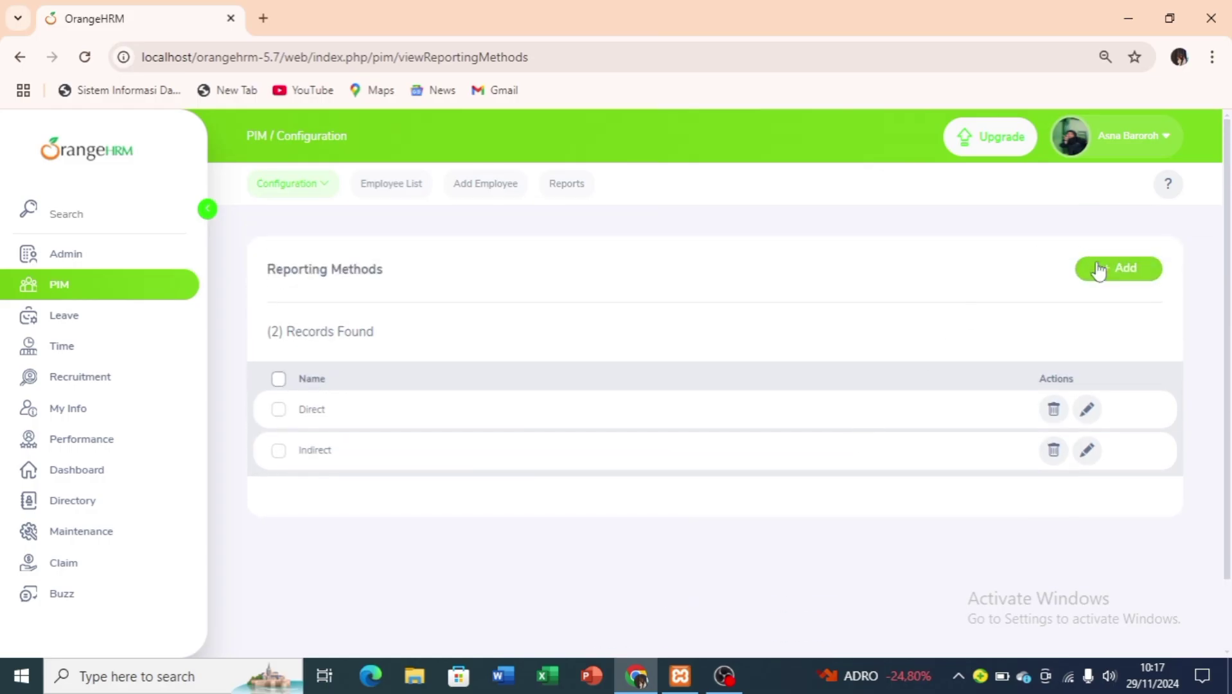
pyautogui.click(1100, 271)
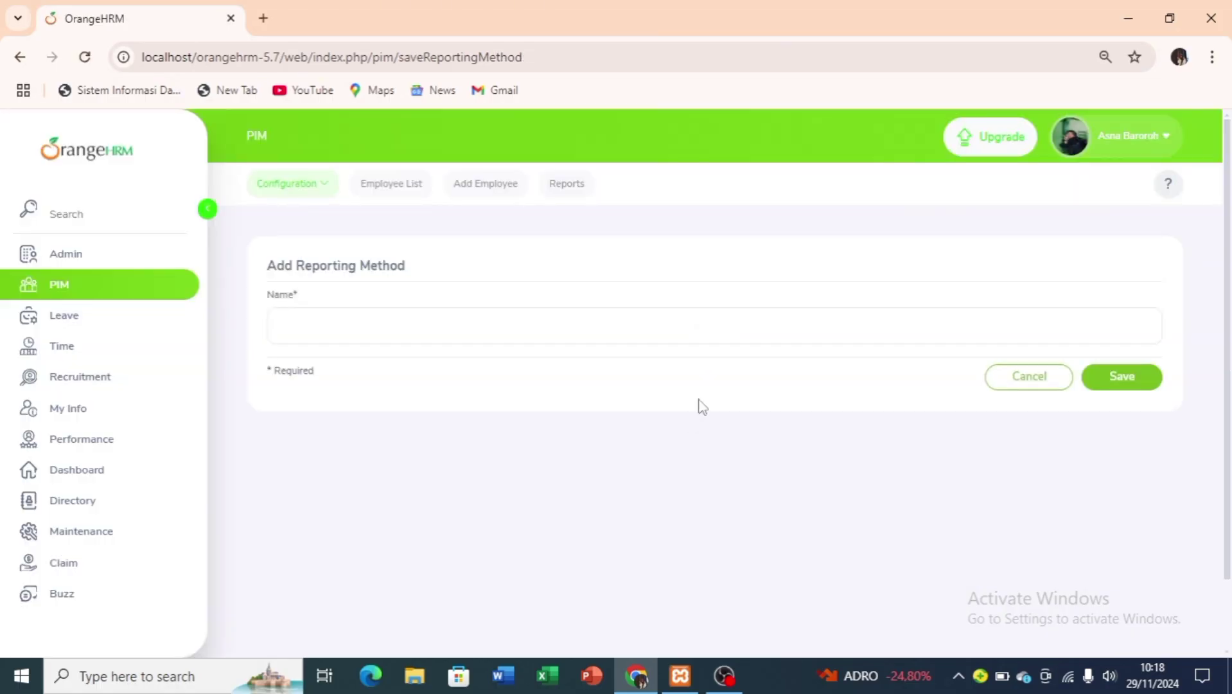
# Browse the ten Termination Reasons and open a blank Add Termination Reason form.
pyautogui.click(328, 190)
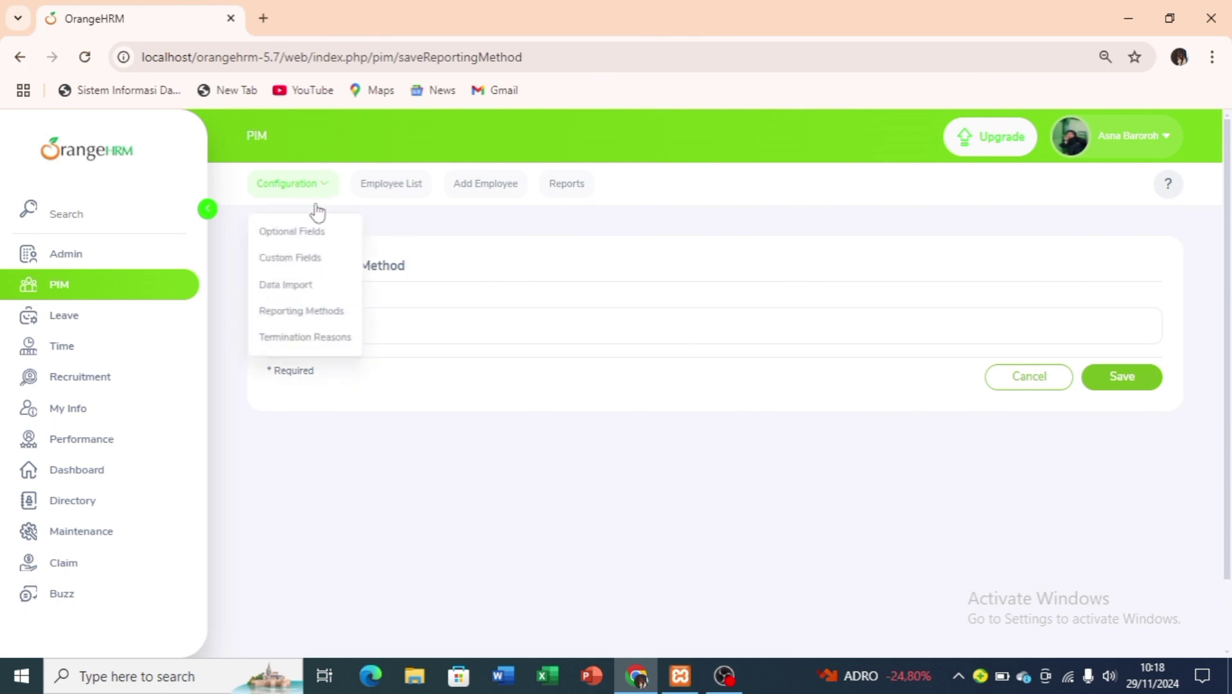
pyautogui.click(300, 338)
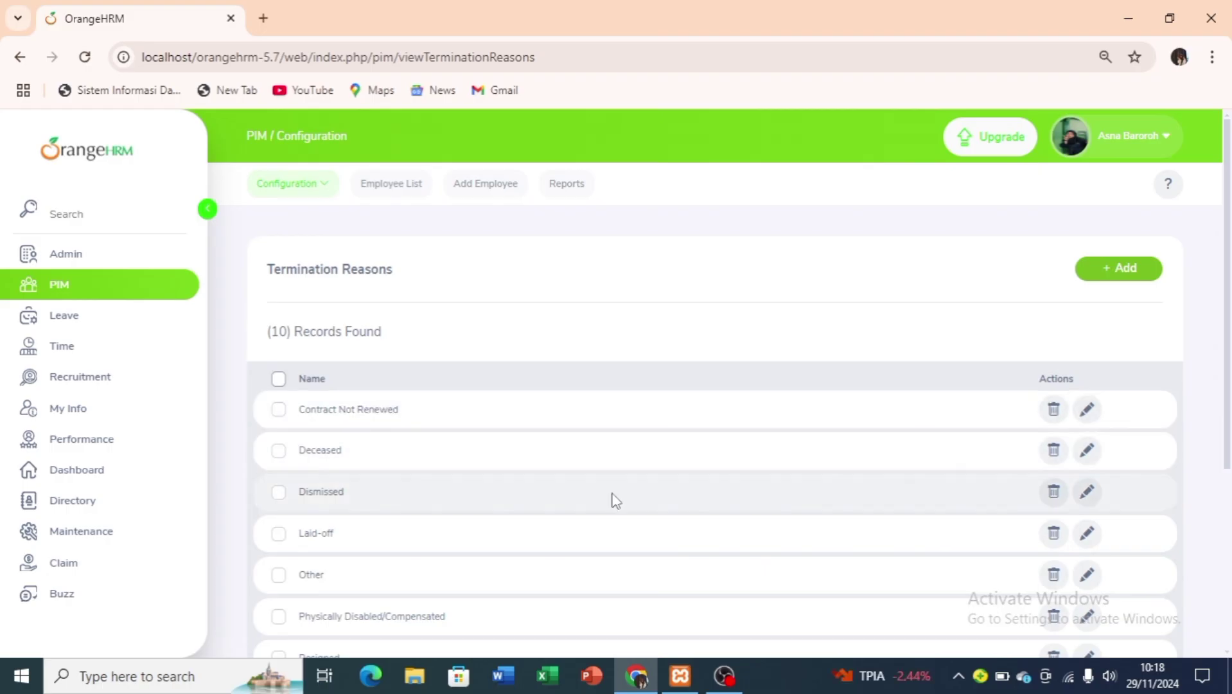
pyautogui.scroll(-1, 614, 501)
pyautogui.scroll(-3, 614, 501)
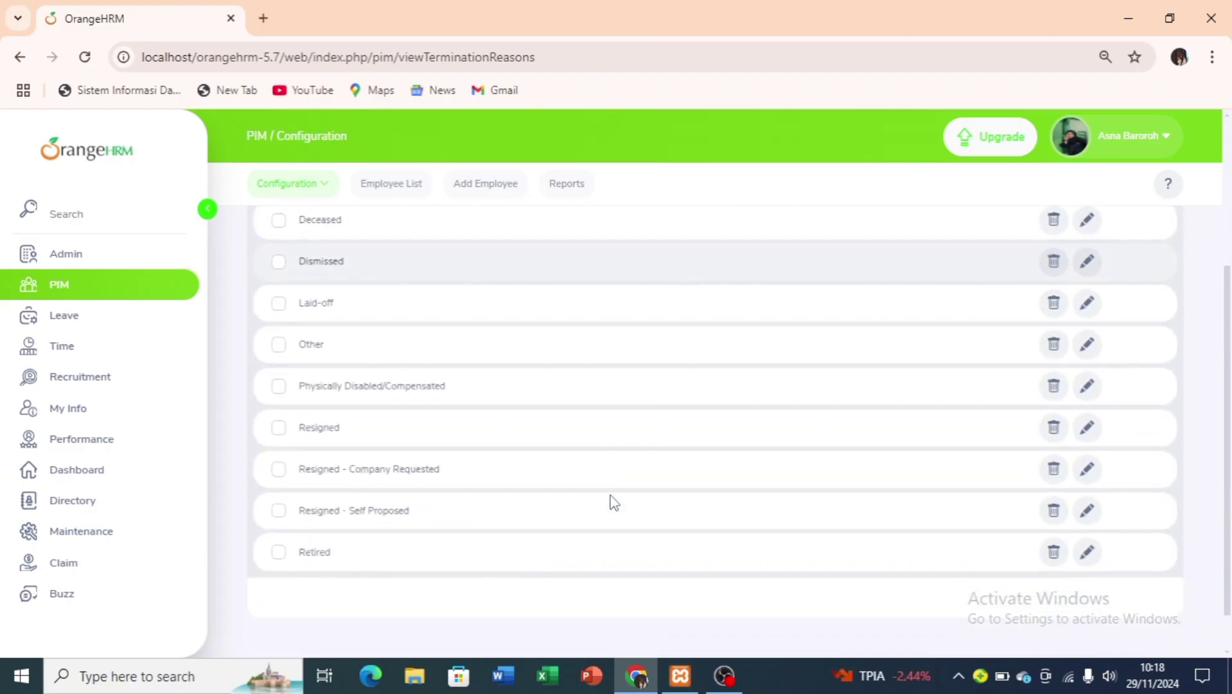
pyautogui.scroll(1, 614, 501)
pyautogui.scroll(3, 613, 503)
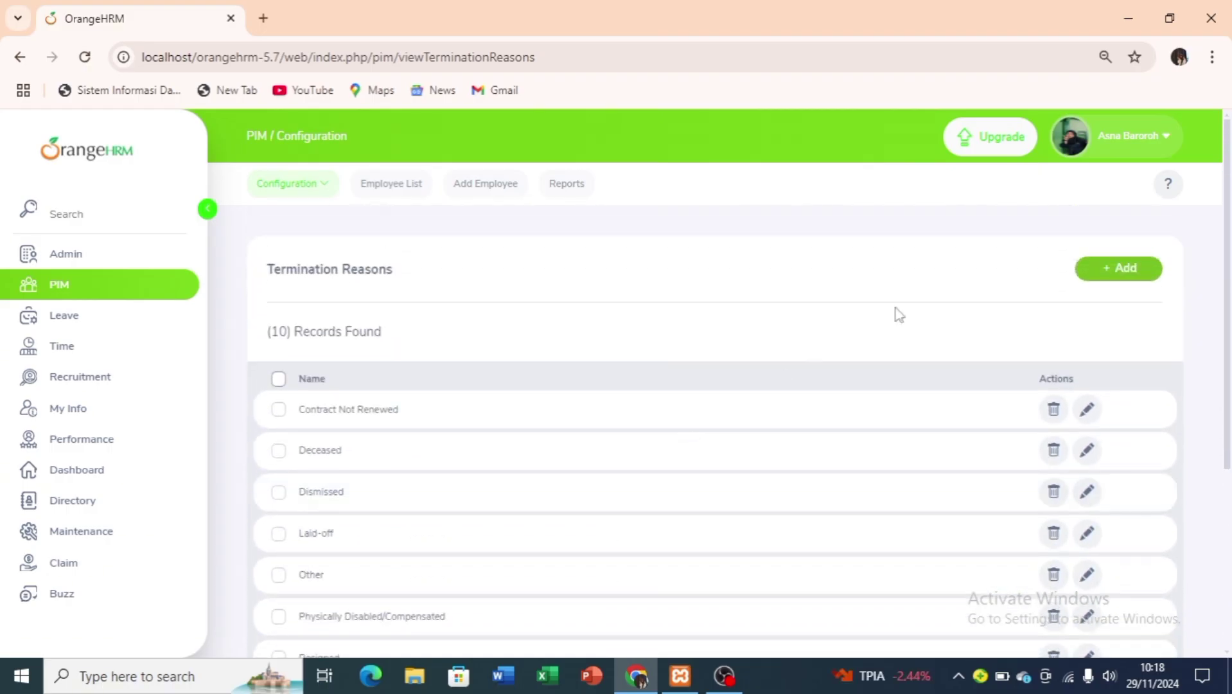
pyautogui.click(1114, 277)
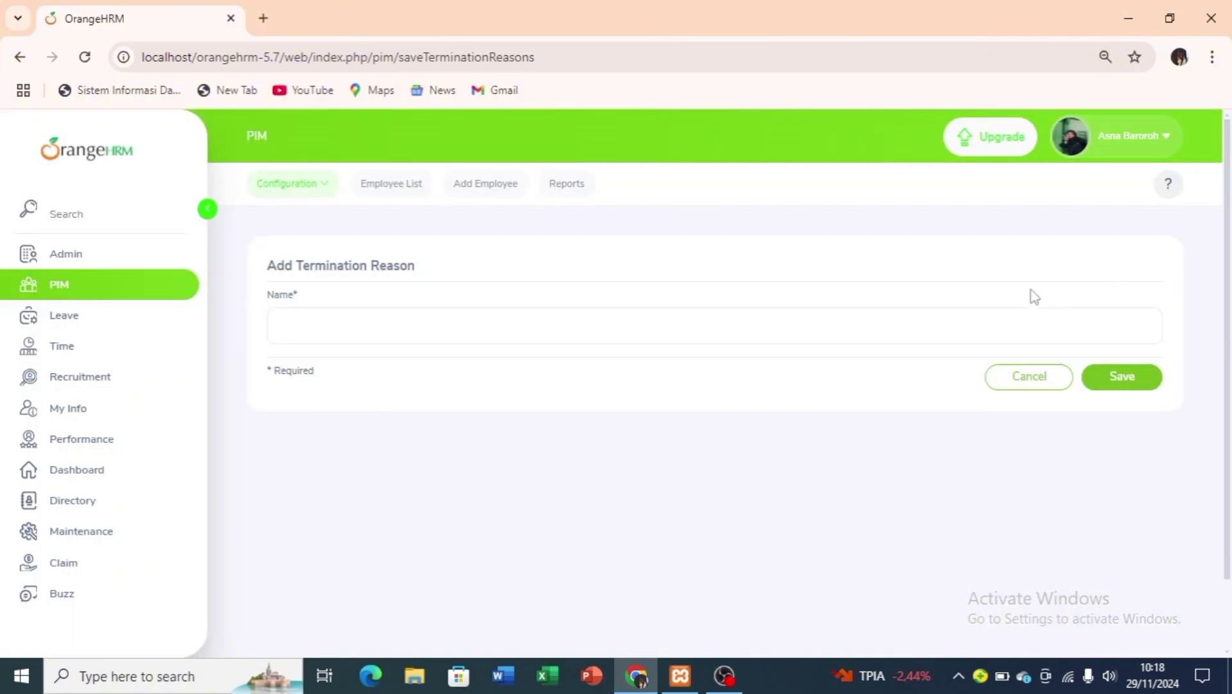
# From the Employee List, open employee 0003's record for editing.
pyautogui.click(373, 193)
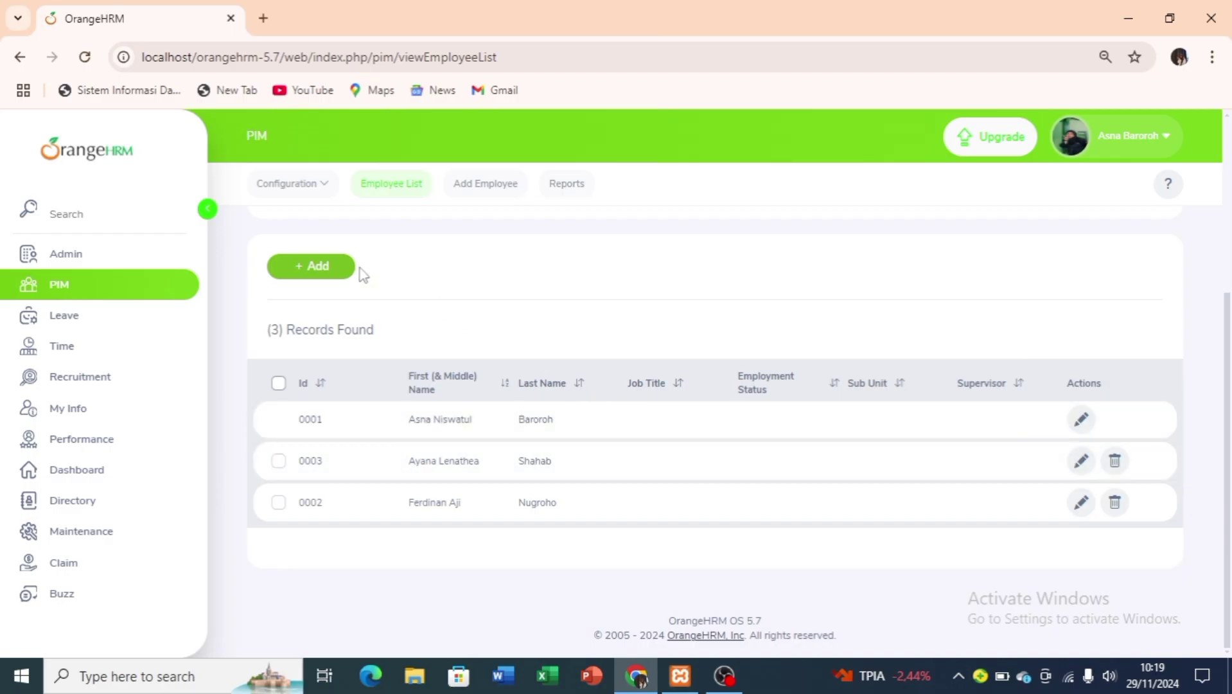
pyautogui.click(324, 275)
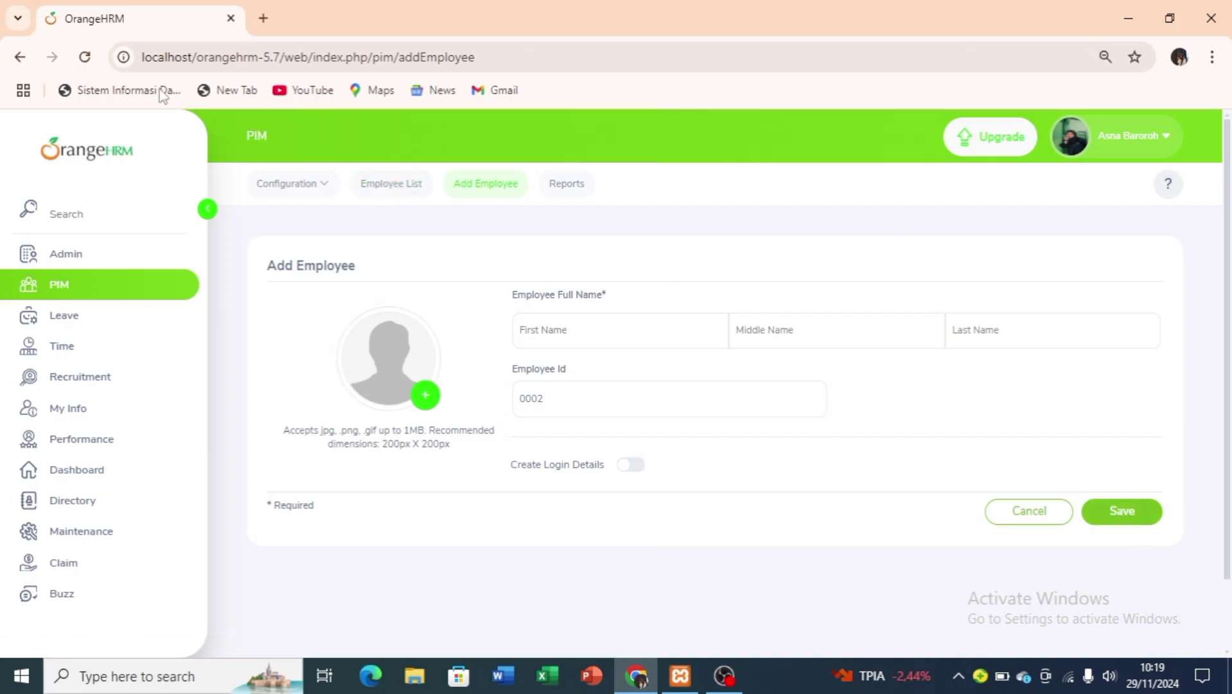
pyautogui.click(20, 58)
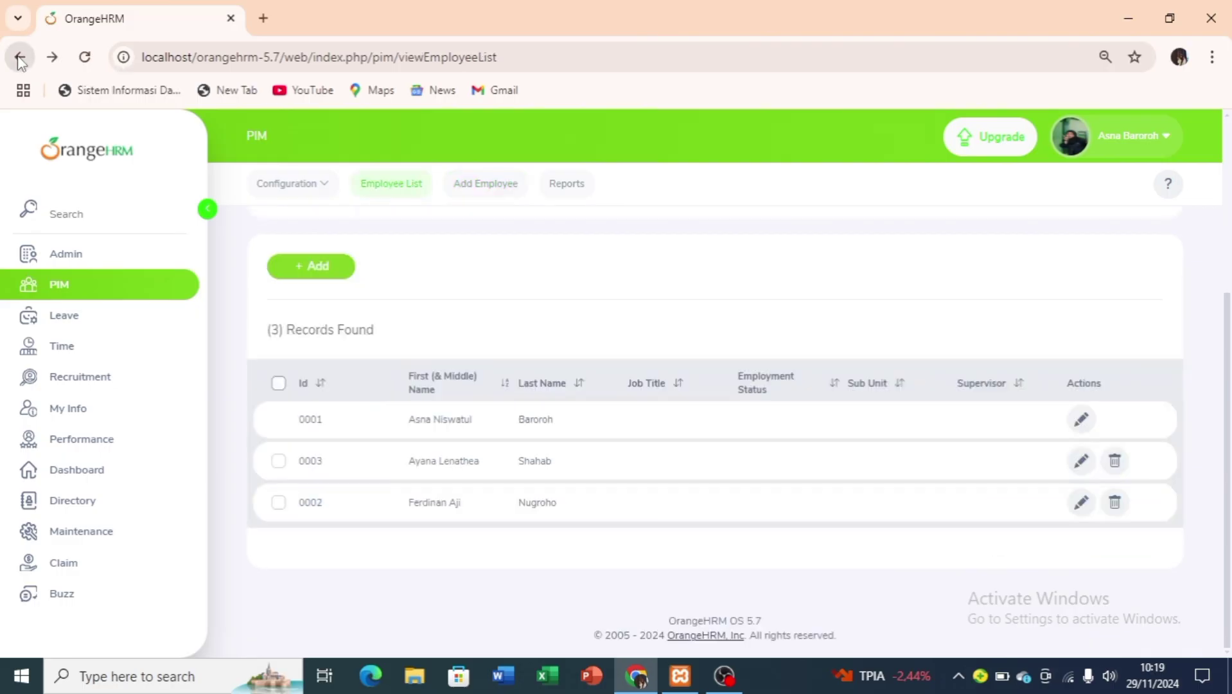
pyautogui.scroll(2, 468, 432)
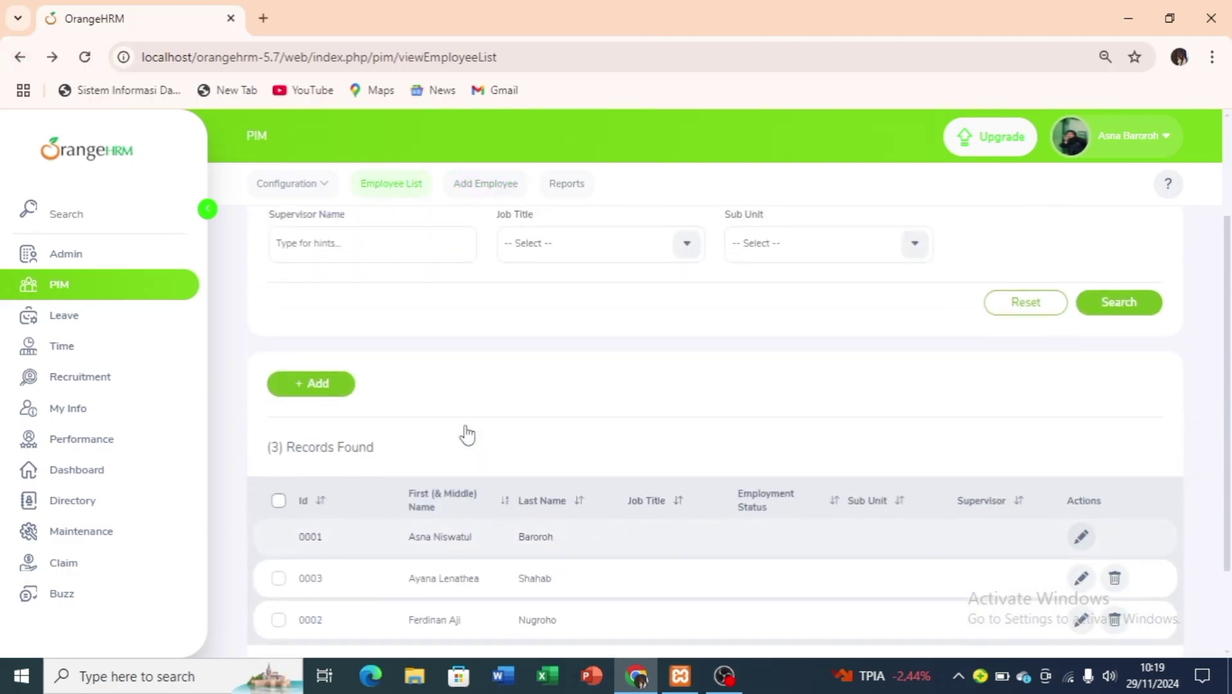
pyautogui.scroll(-2, 467, 432)
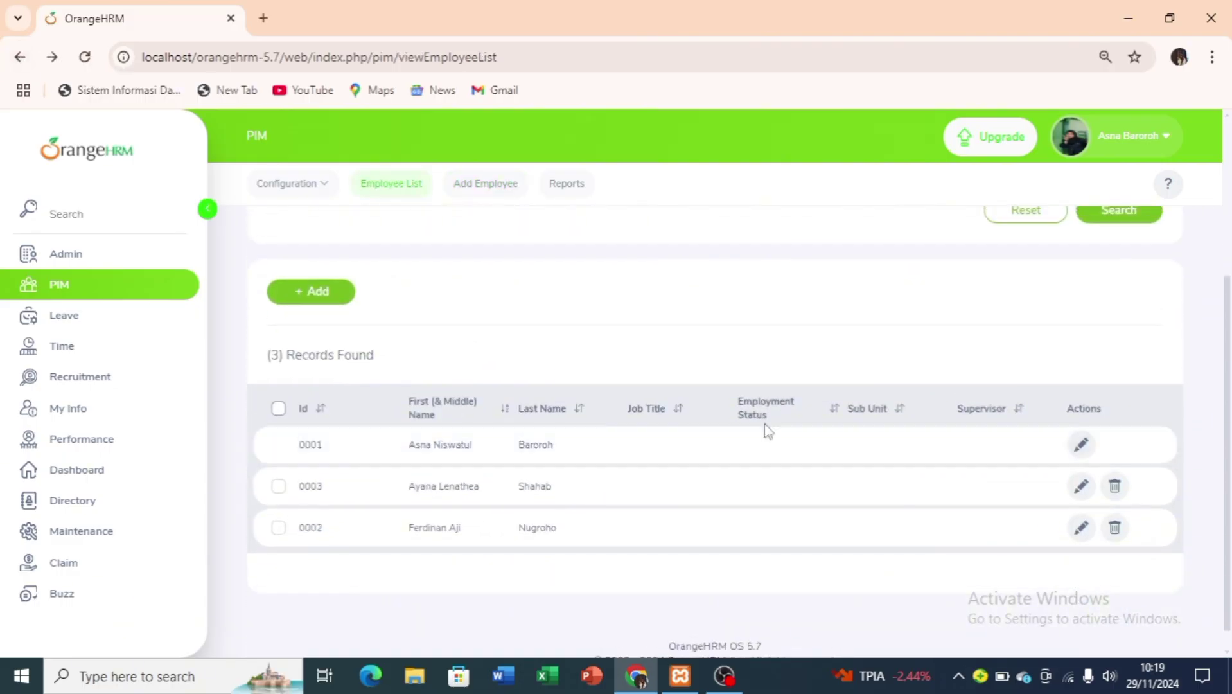
pyautogui.click(1084, 495)
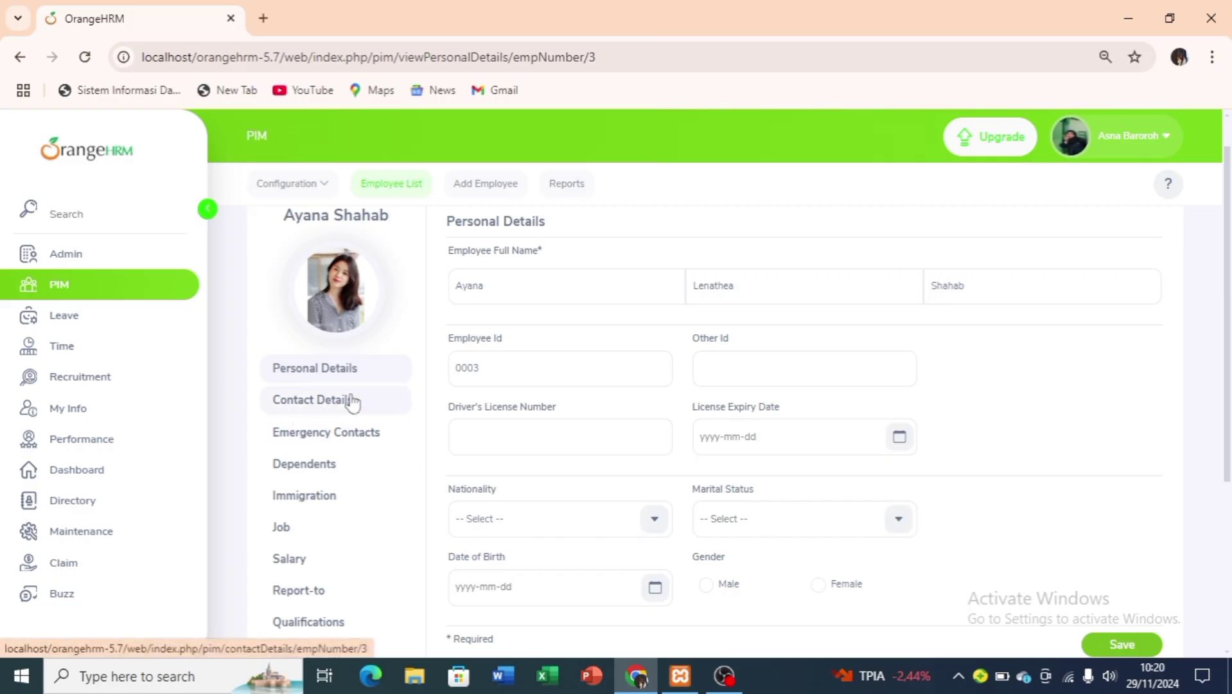
# Set employee 0003's nationality to Japanese and save the personal details.
pyautogui.scroll(-2, 771, 442)
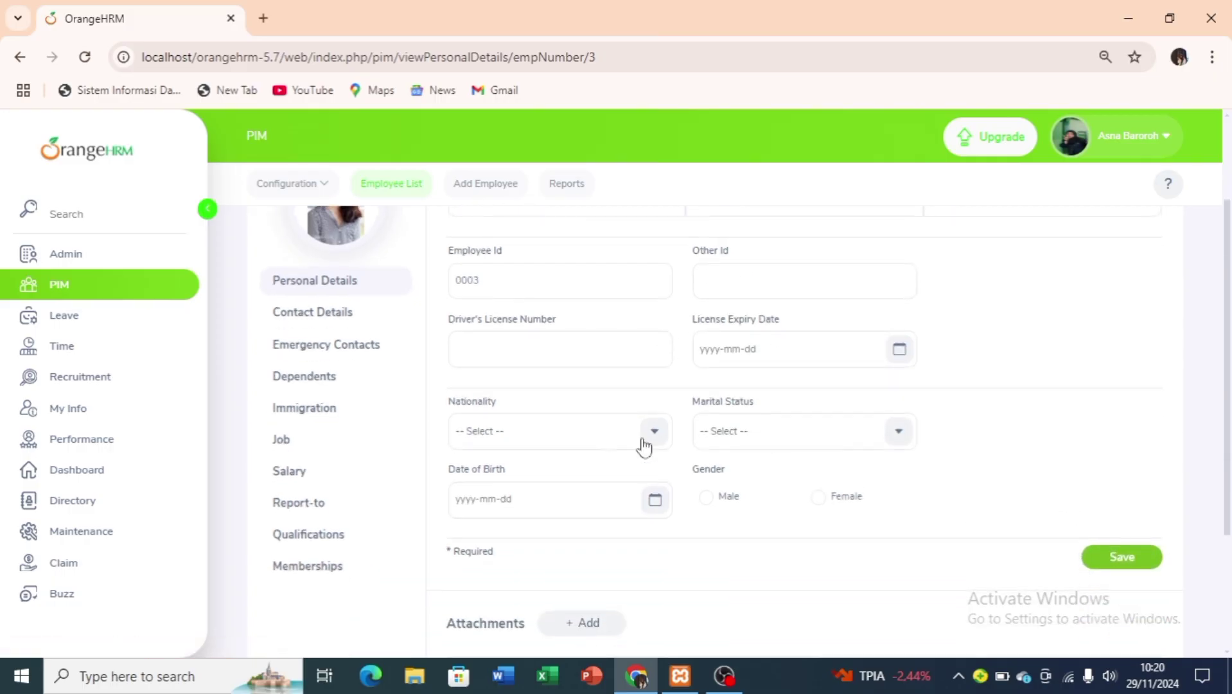
pyautogui.scroll(-3, 603, 495)
pyautogui.scroll(1, 602, 494)
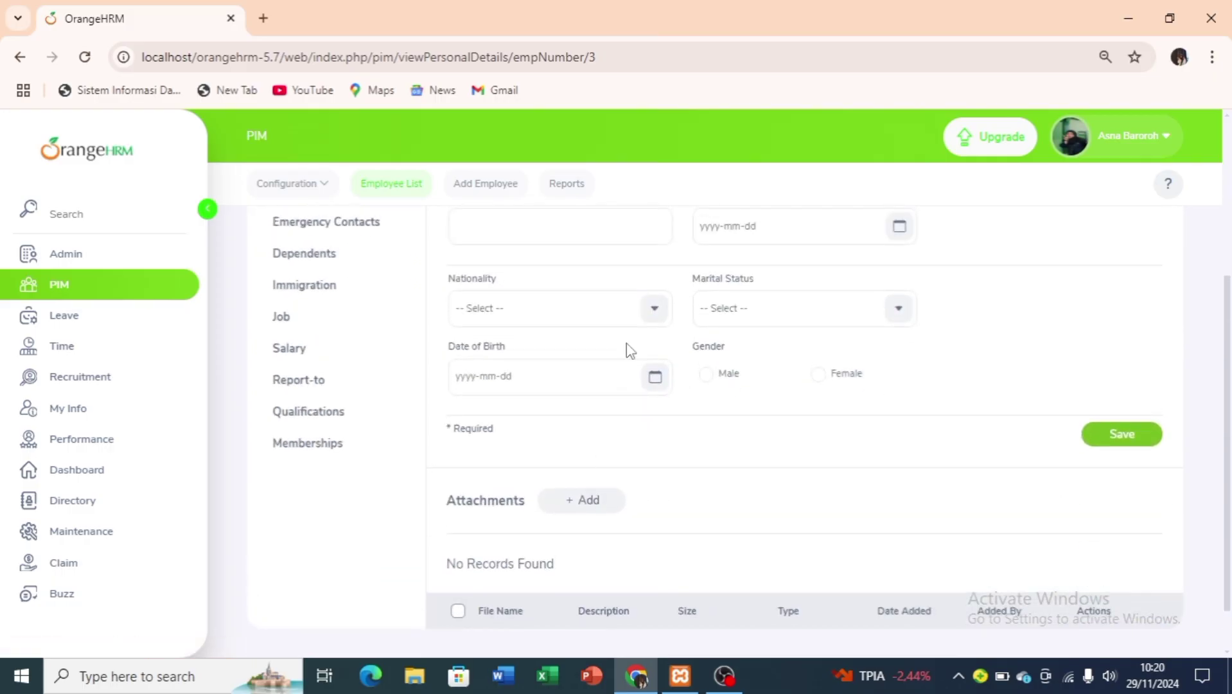
pyautogui.click(656, 309)
pyautogui.scroll(-15, 613, 421)
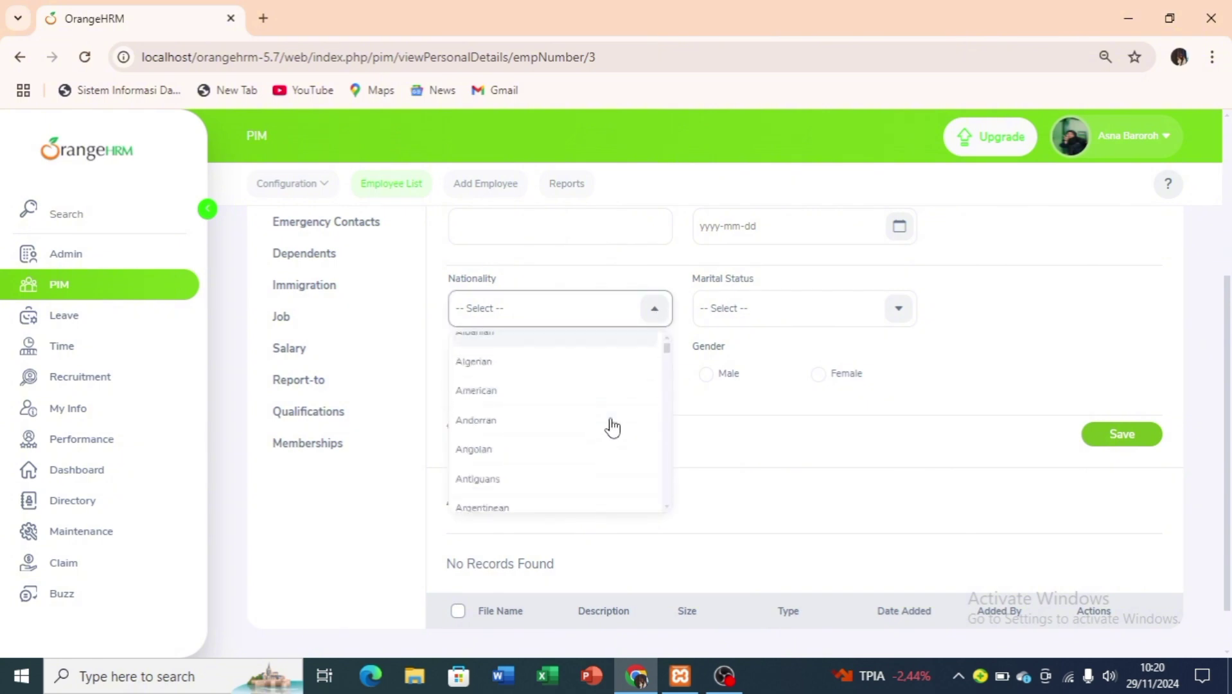
pyautogui.scroll(-15, 613, 427)
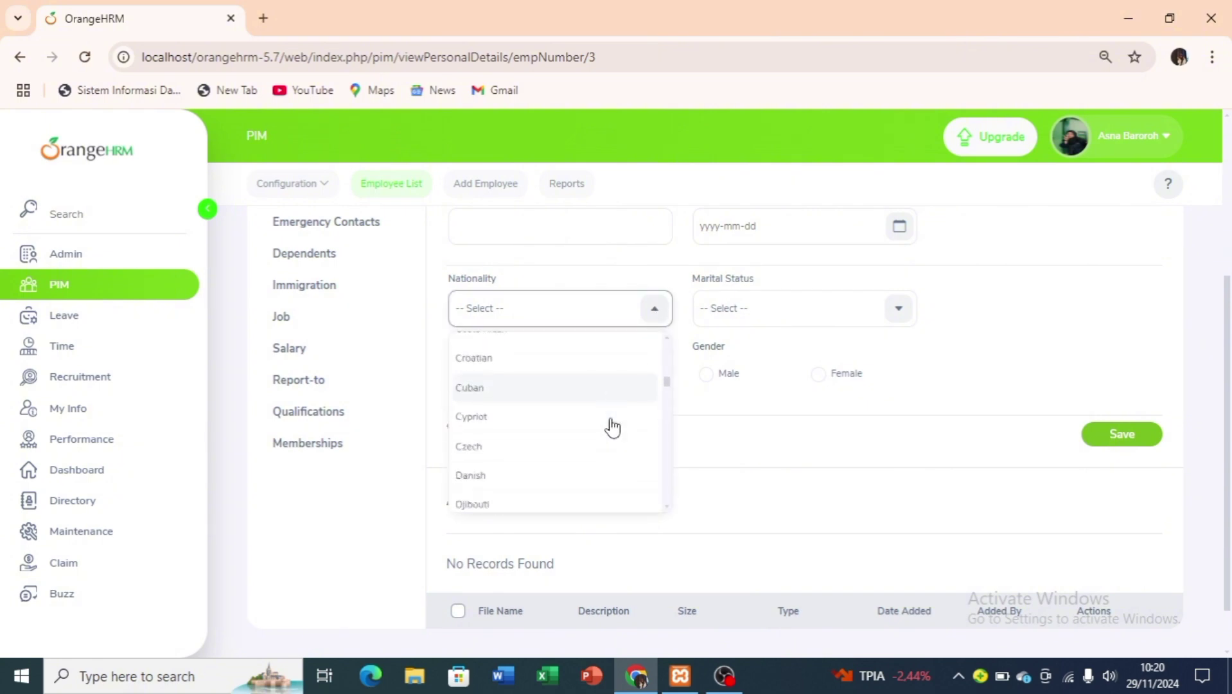
pyautogui.scroll(-10, 612, 428)
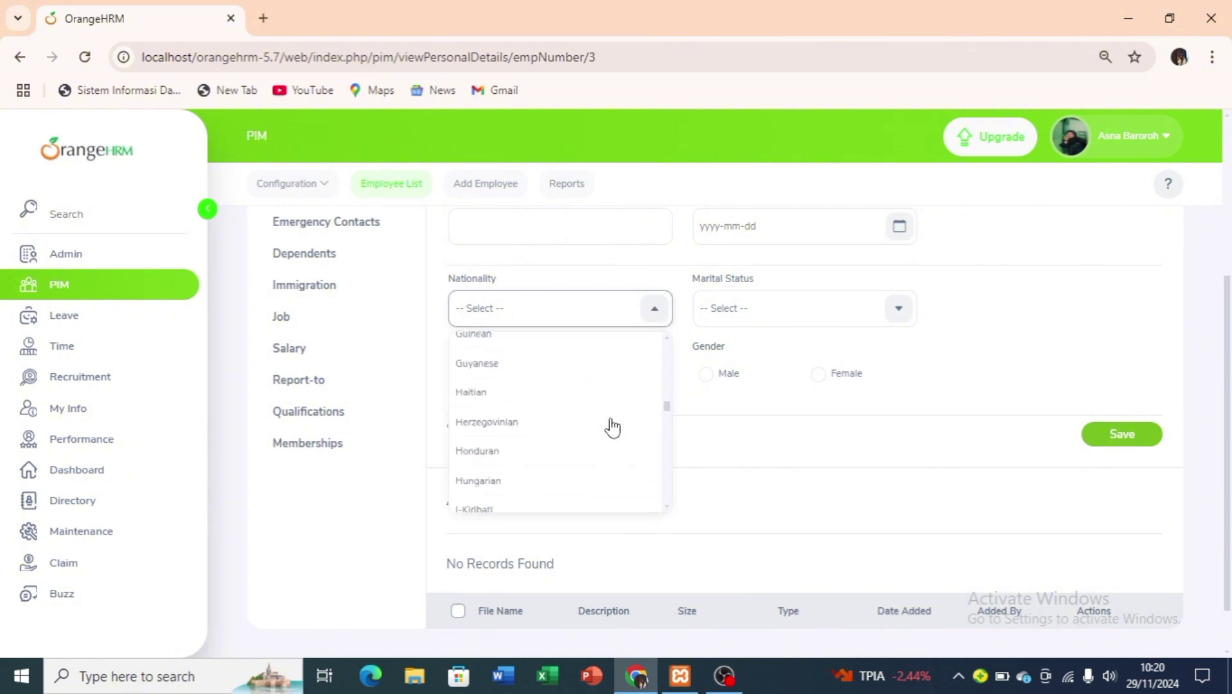
pyautogui.scroll(-5, 613, 427)
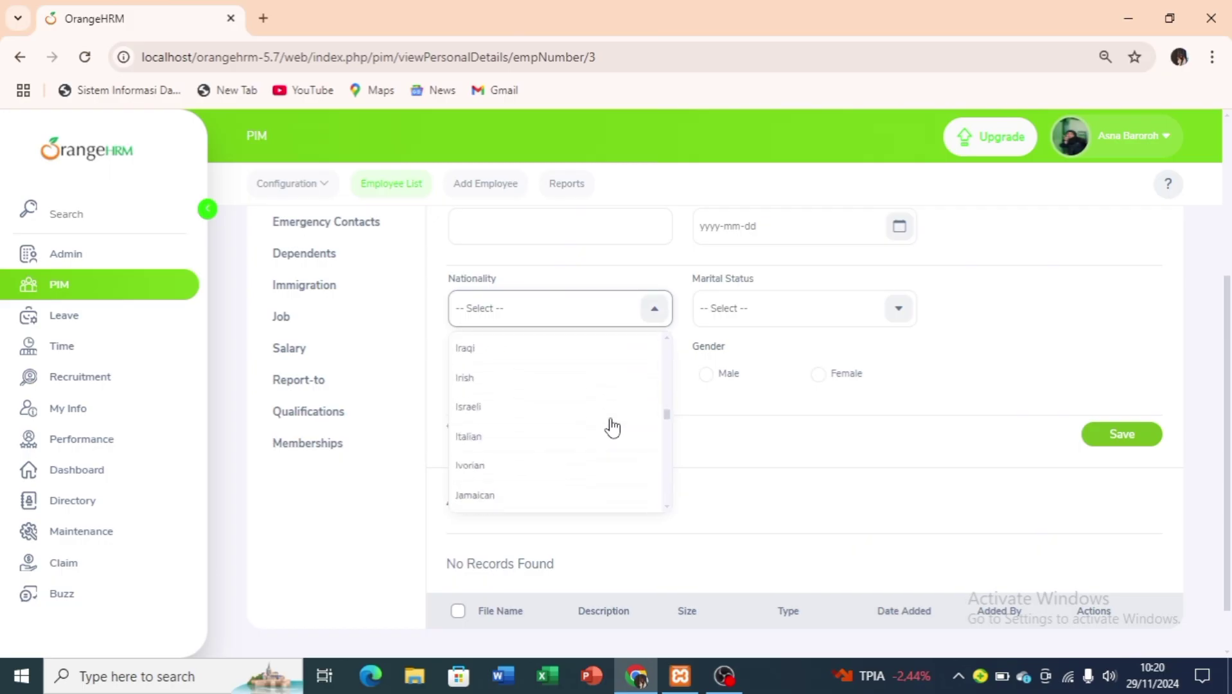
pyautogui.click(567, 448)
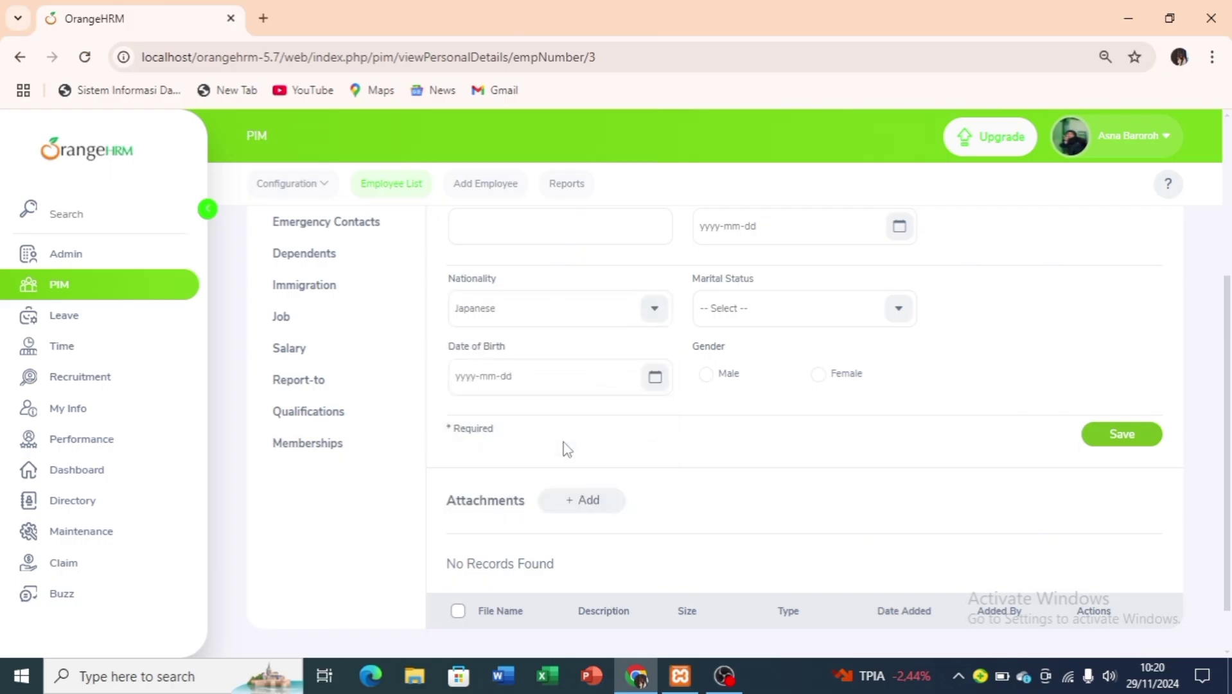
pyautogui.scroll(3, 627, 361)
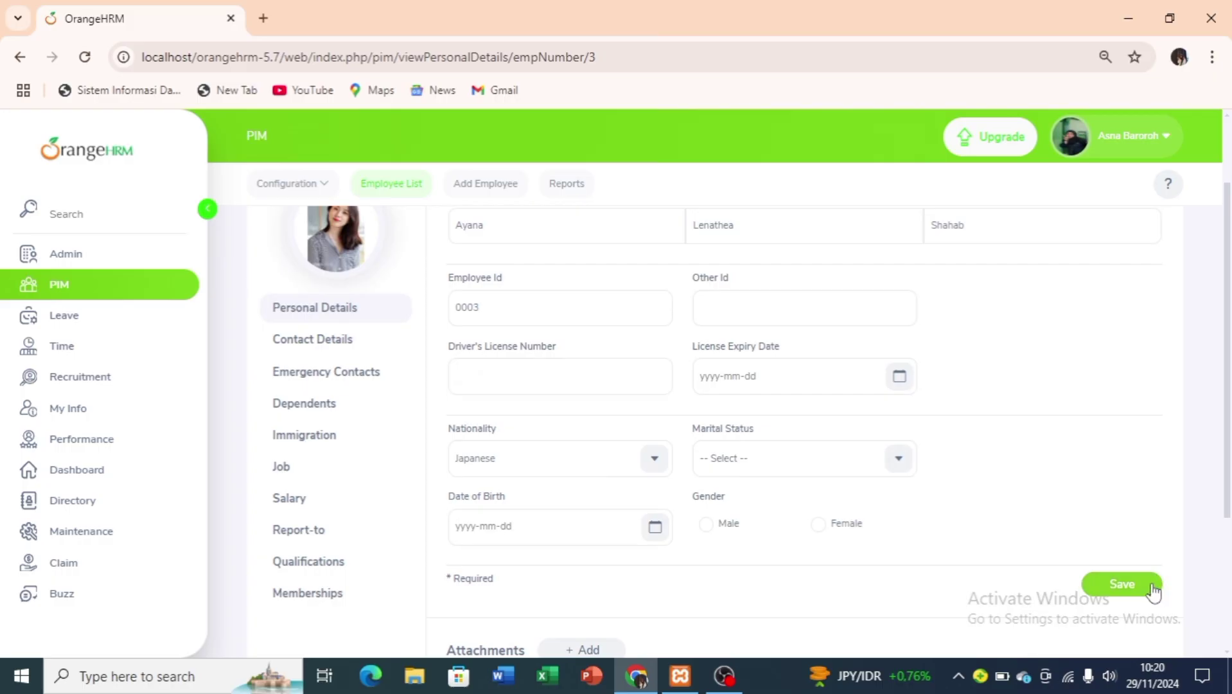
pyautogui.click(1151, 588)
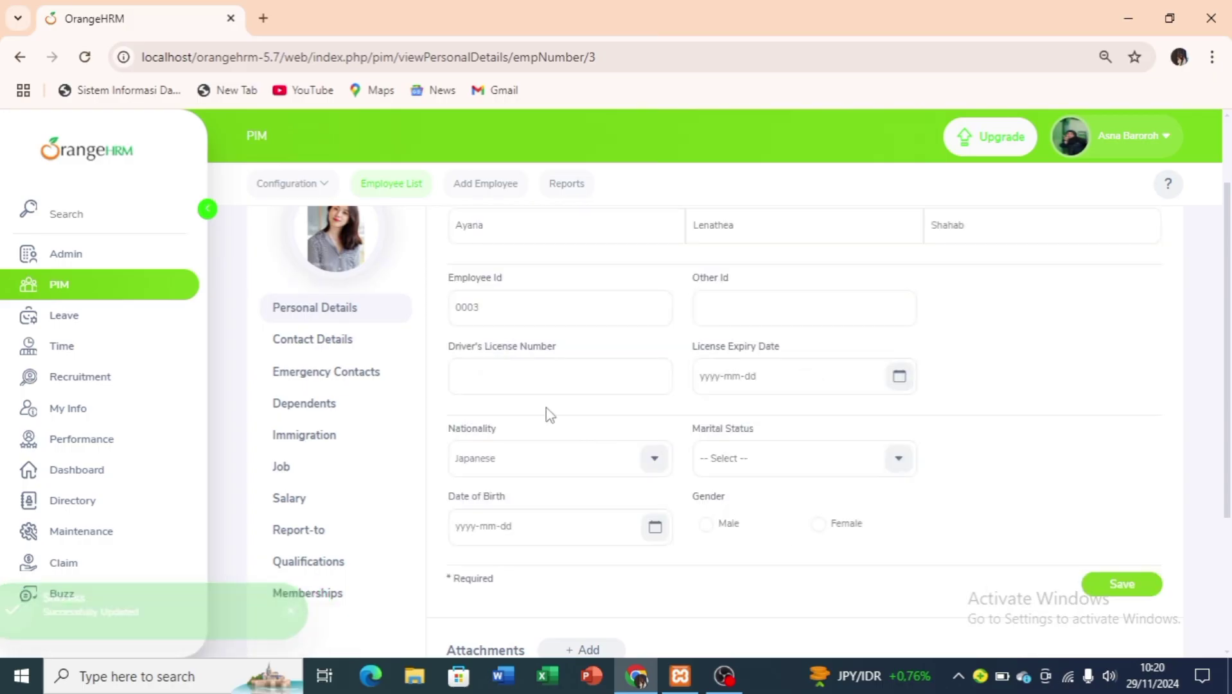
pyautogui.click(395, 355)
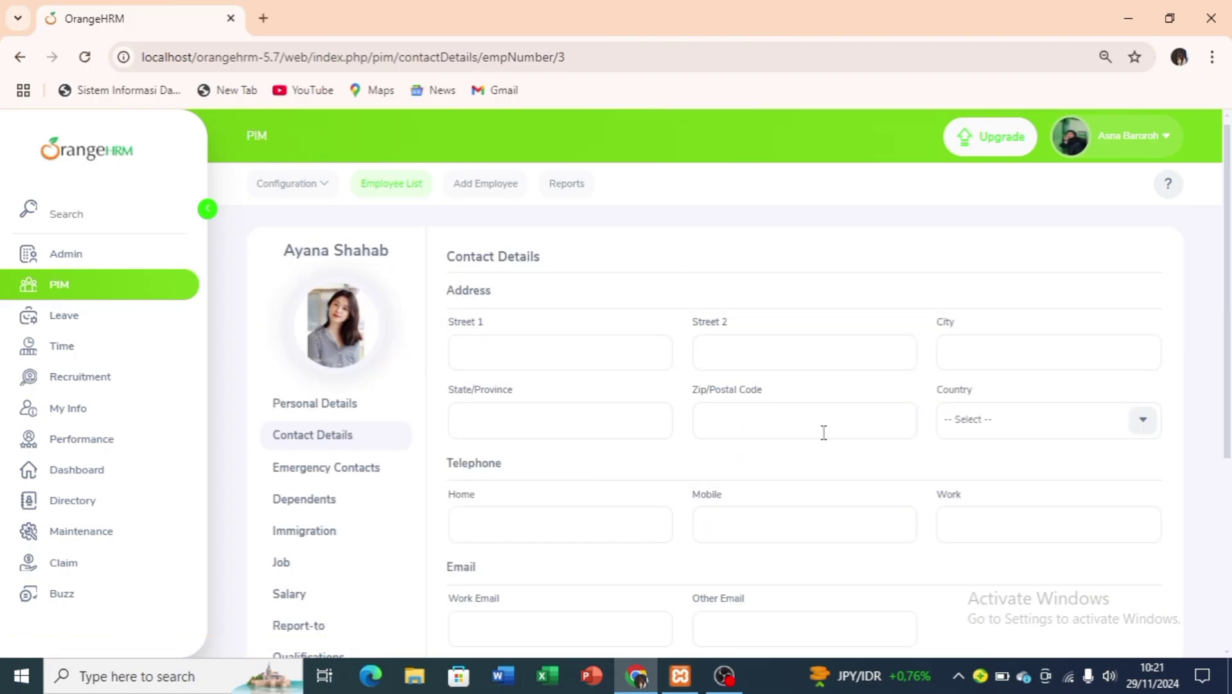
# Scroll the empty Contact Details page, then go to the Job page.
pyautogui.scroll(-5, 603, 467)
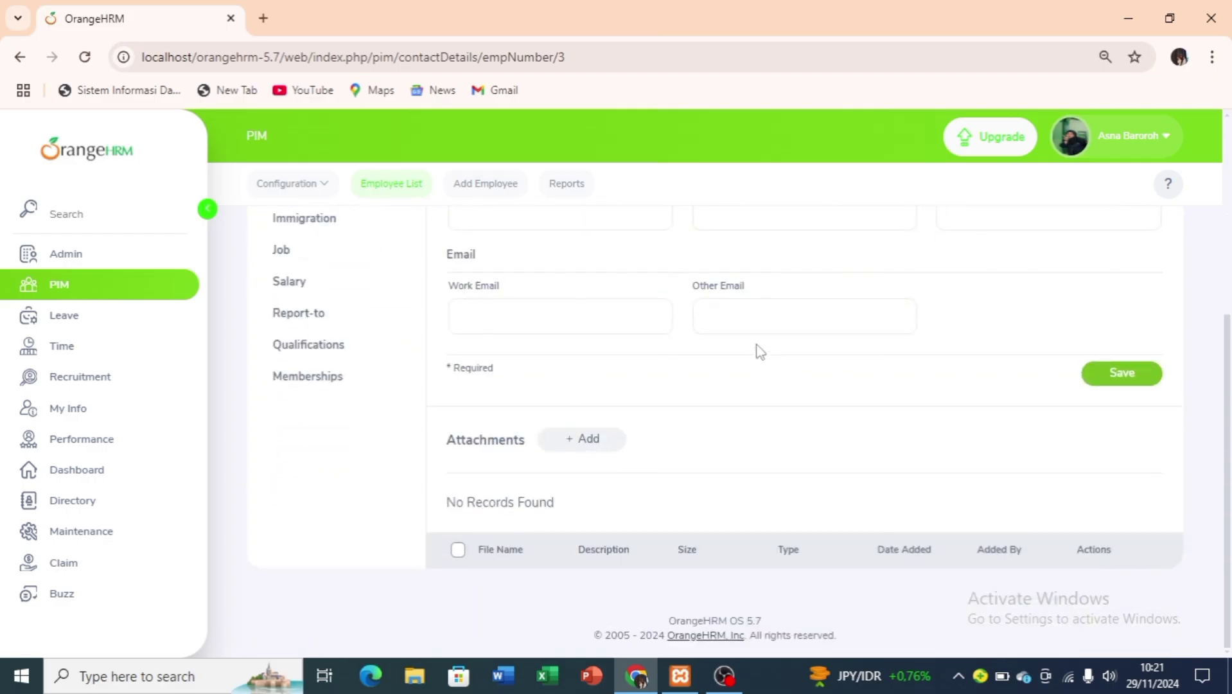
pyautogui.click(325, 263)
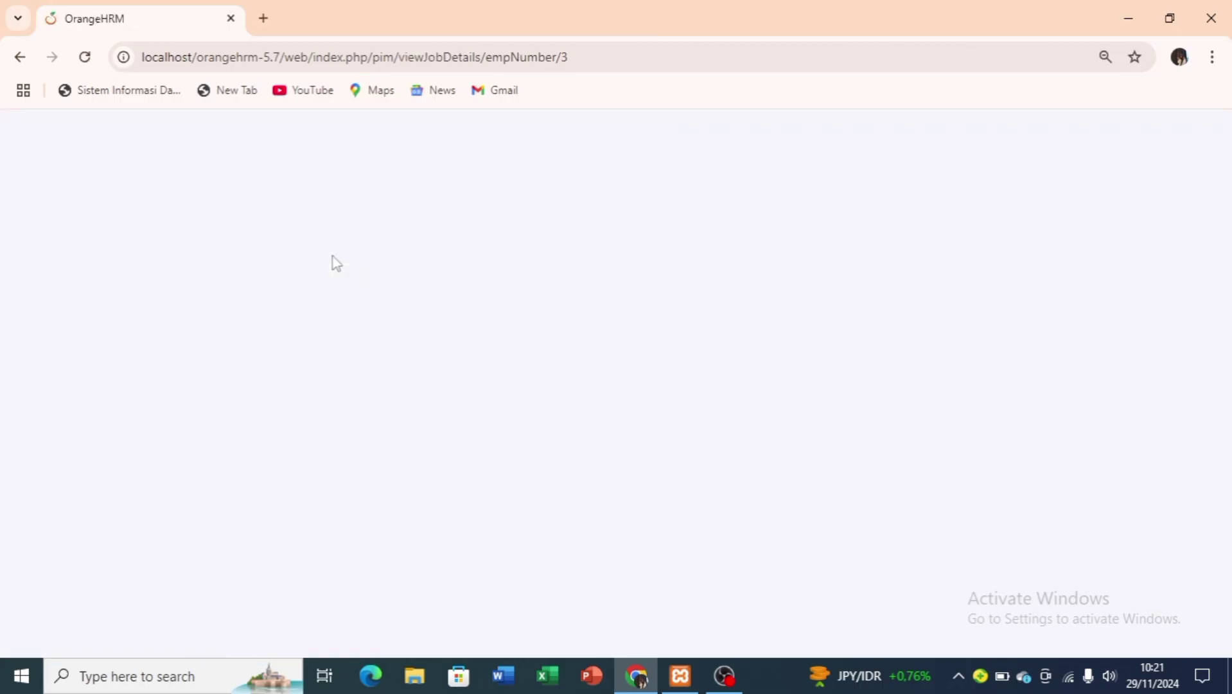
# Set job title Manajer, category Officials and Managers, status pegawai tetap, location PT Sumika Jaya; save.
pyautogui.scroll(2, 658, 423)
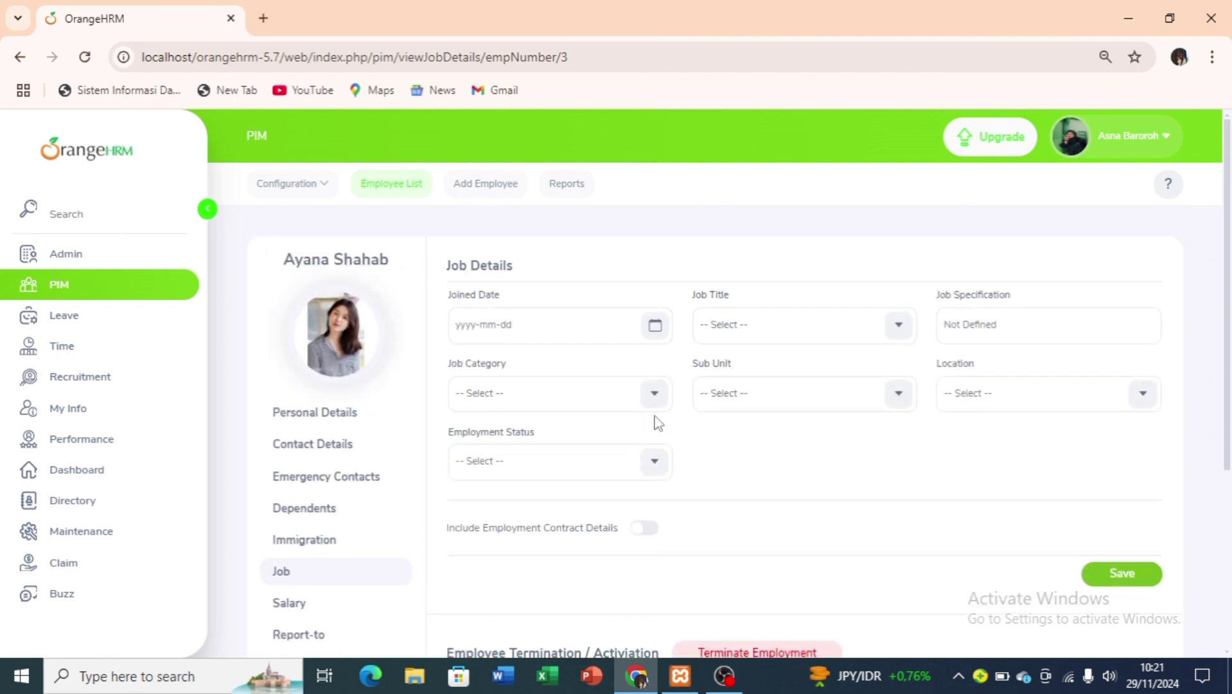
pyautogui.click(729, 335)
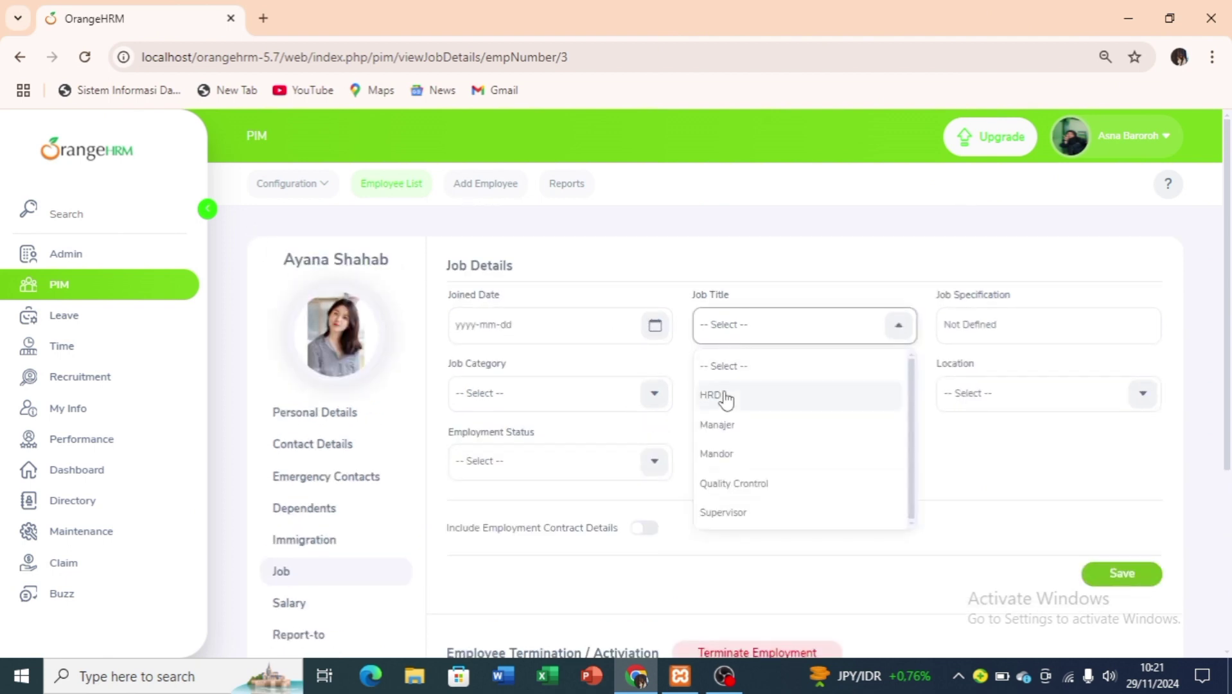
pyautogui.click(730, 424)
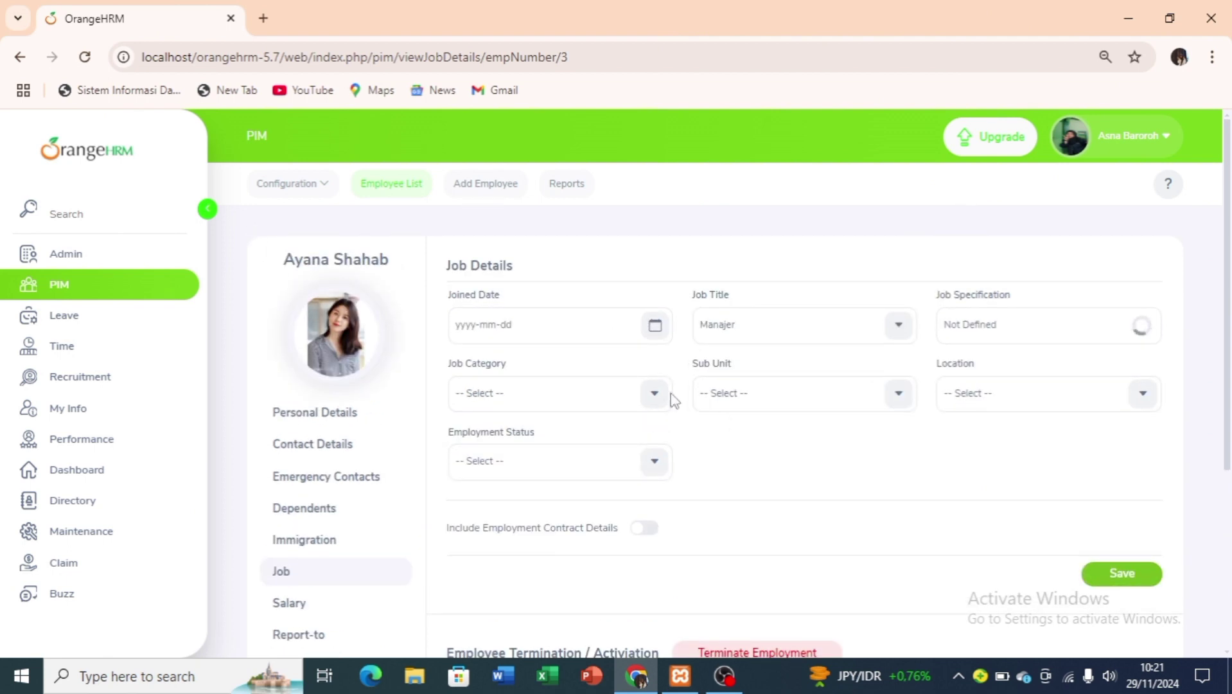
pyautogui.click(654, 393)
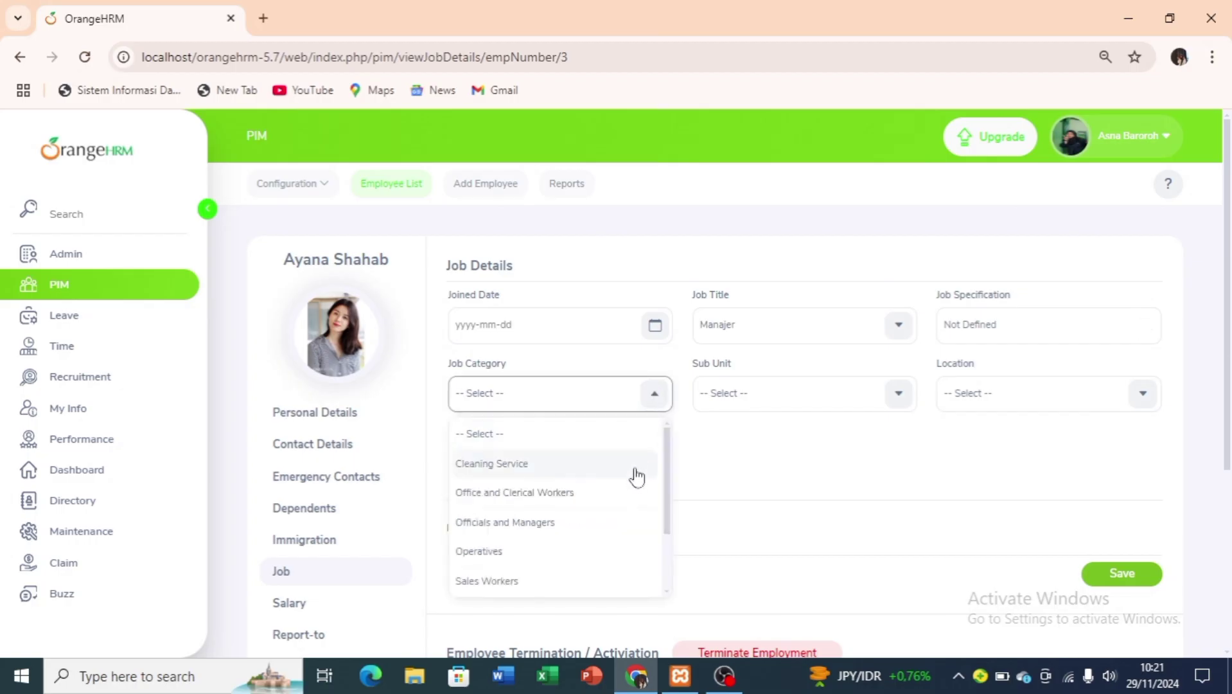
pyautogui.click(635, 520)
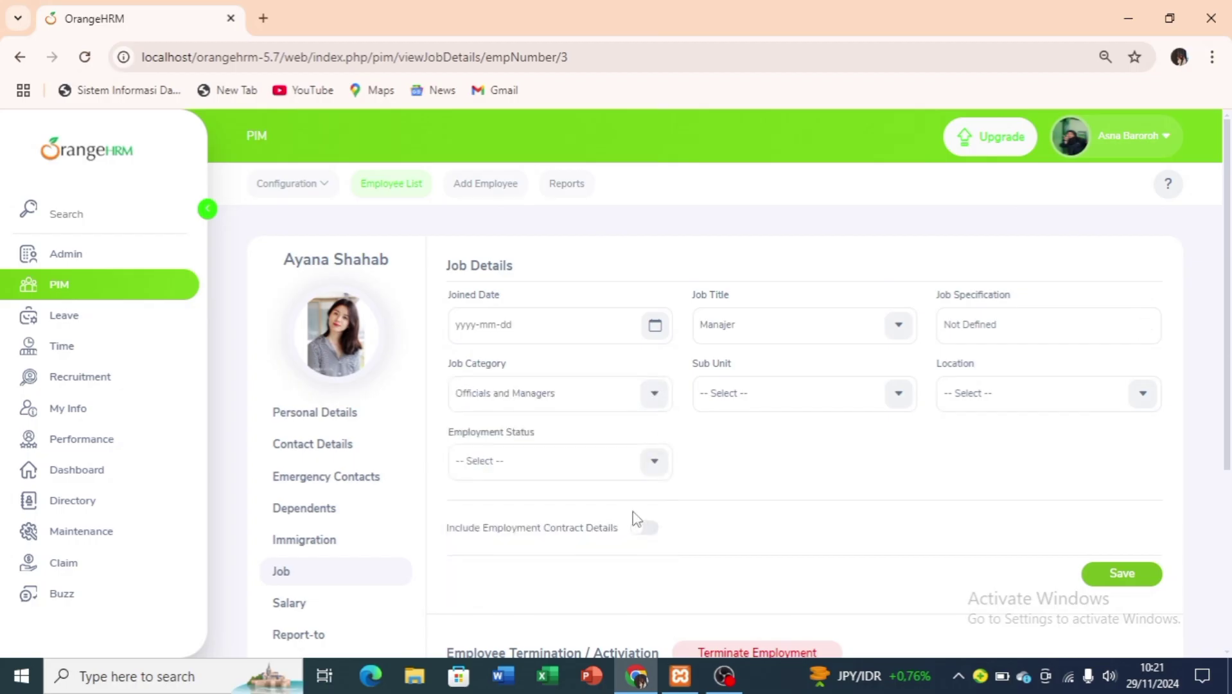
pyautogui.click(652, 460)
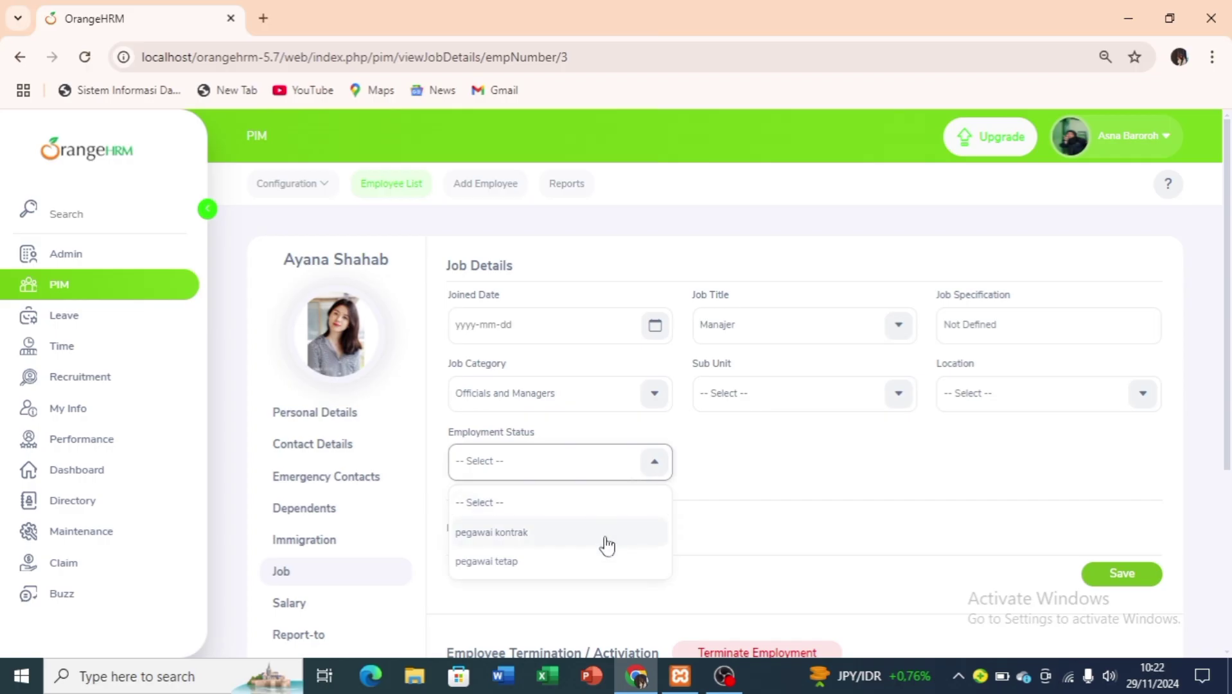
pyautogui.click(598, 560)
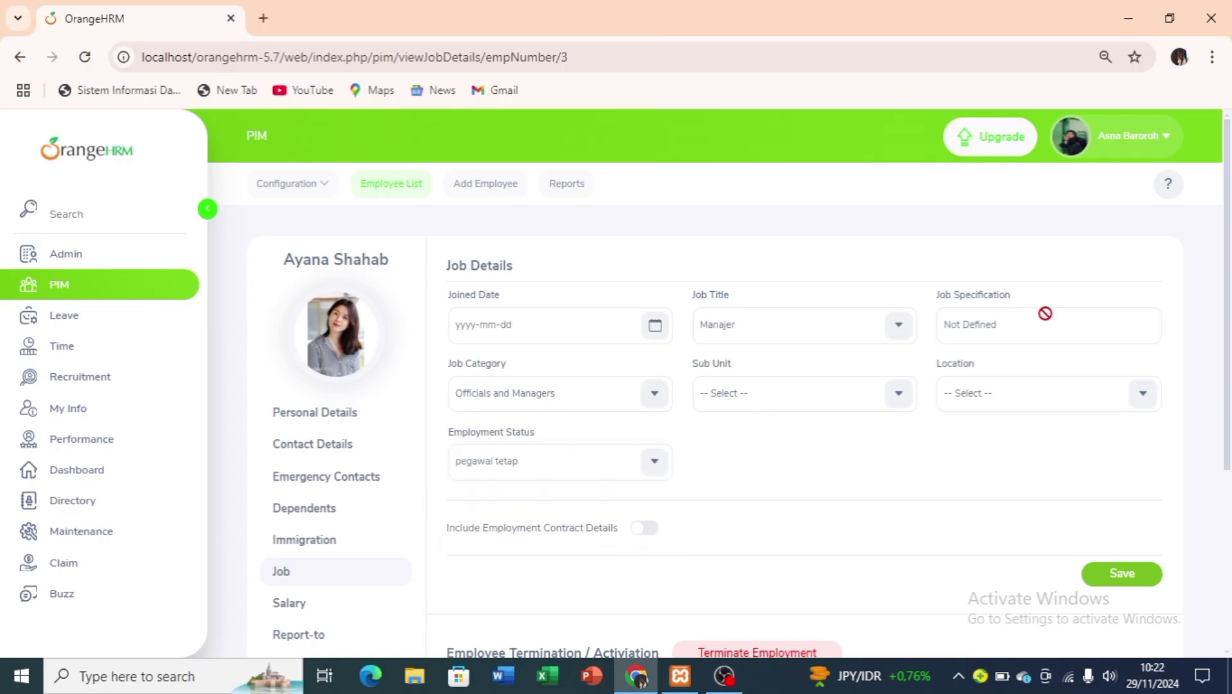
pyautogui.click(1008, 406)
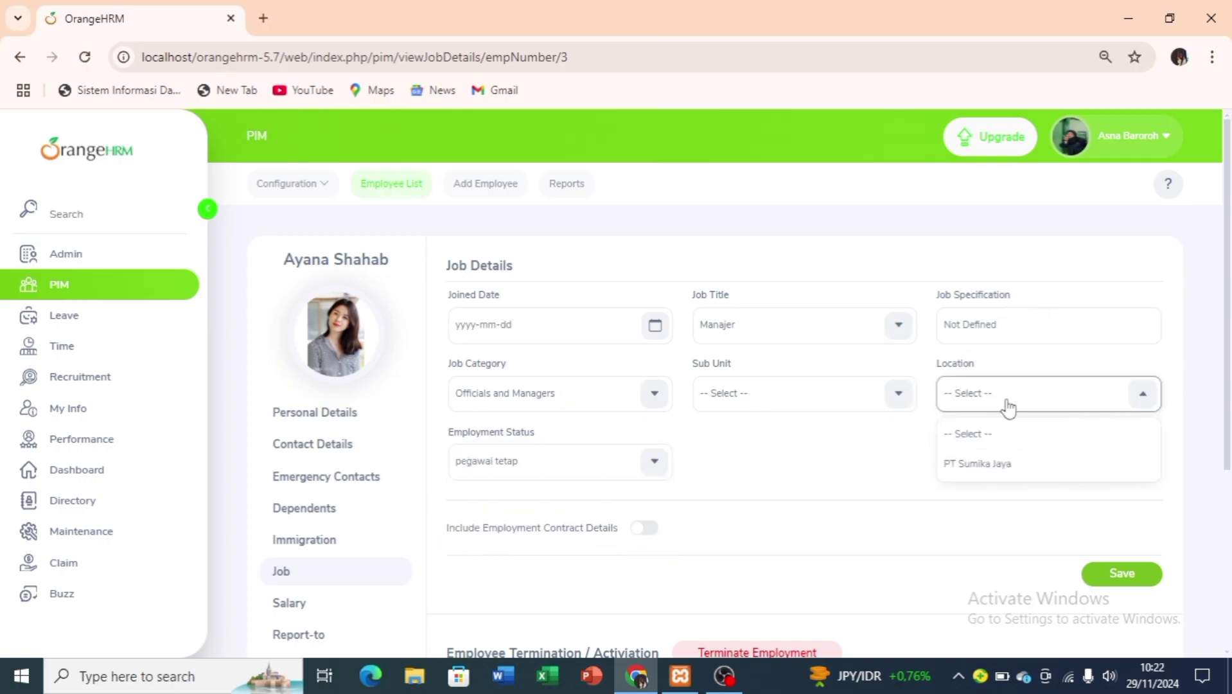
pyautogui.click(997, 464)
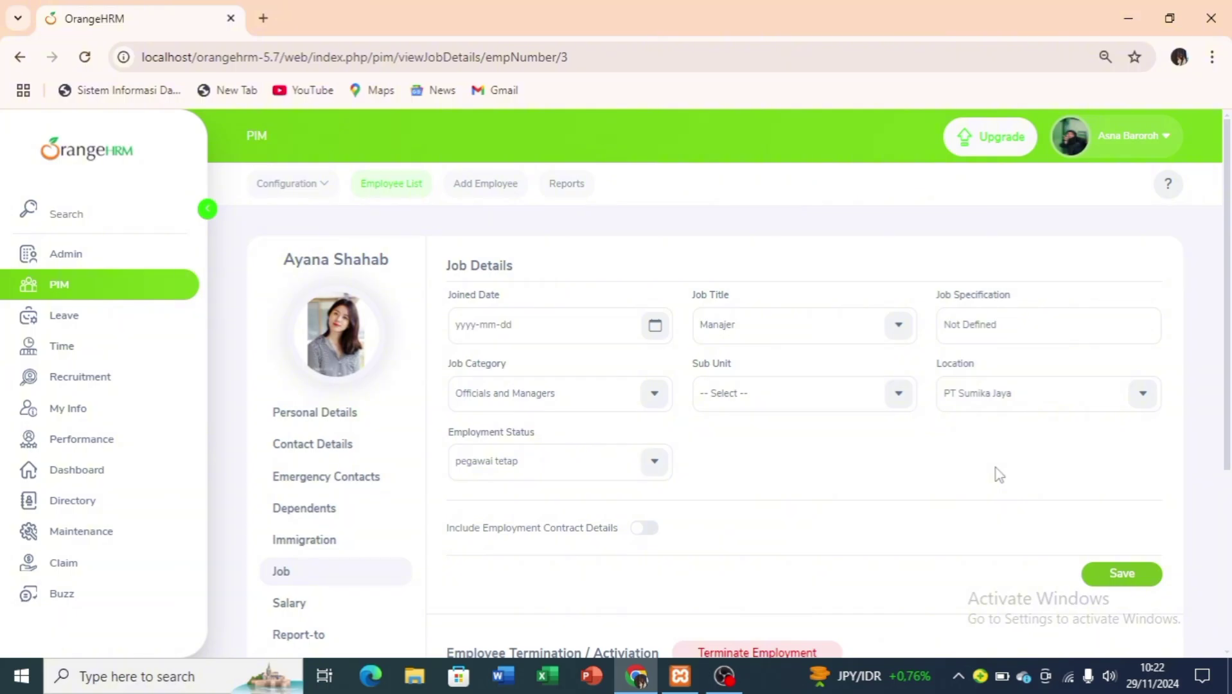
pyautogui.click(1128, 574)
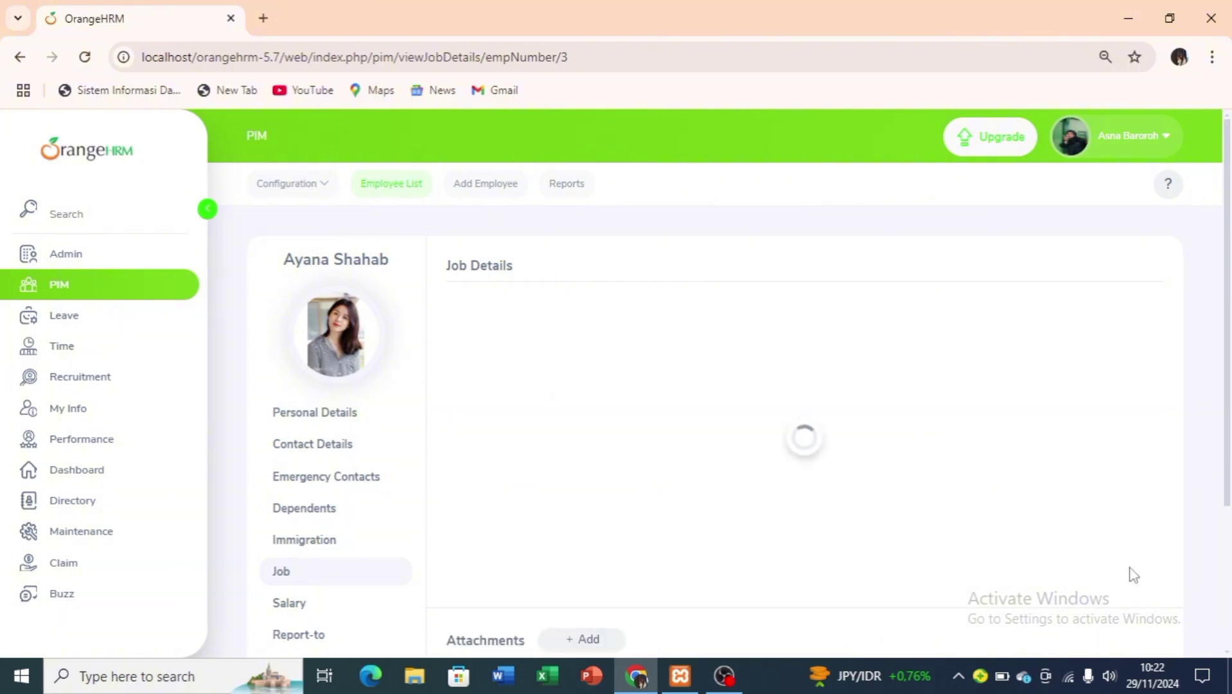